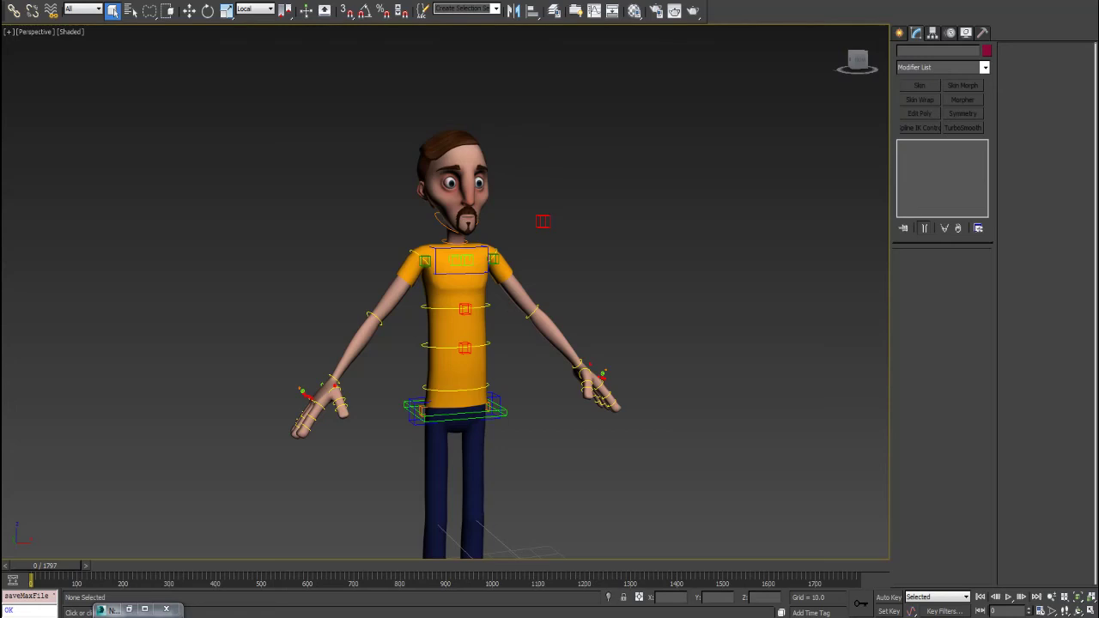
Step: Switch to the browser and look through the preview images of the free bipedal rig
middle_click_drag(463, 343, 463, 323)
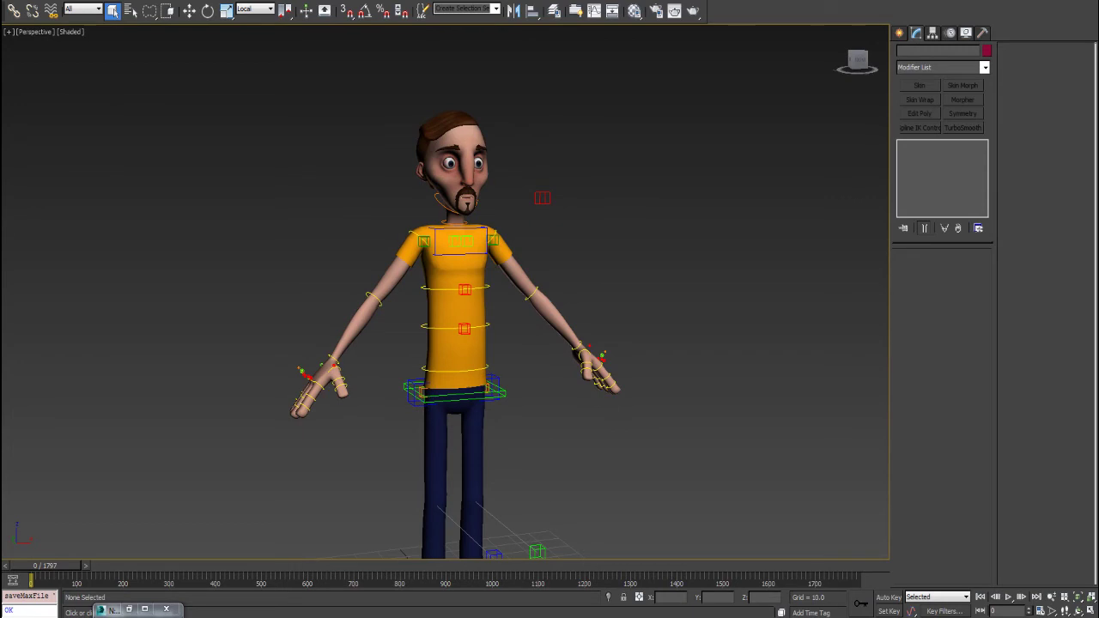
middle_click_drag(463, 343, 466, 291)
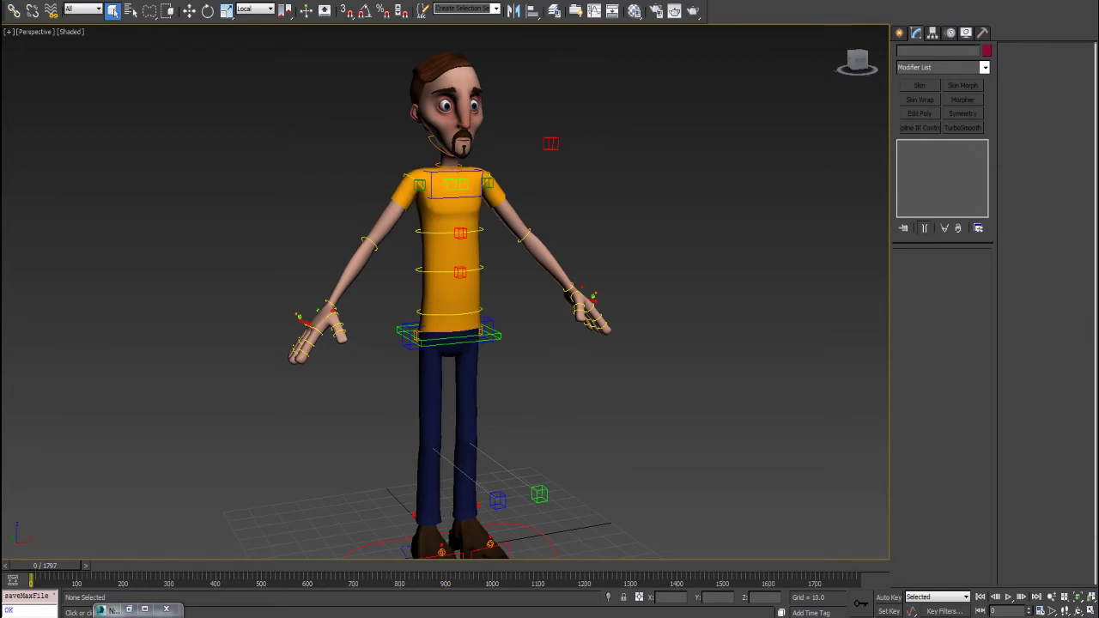
left_click_drag(1098, 158, 611, 158)
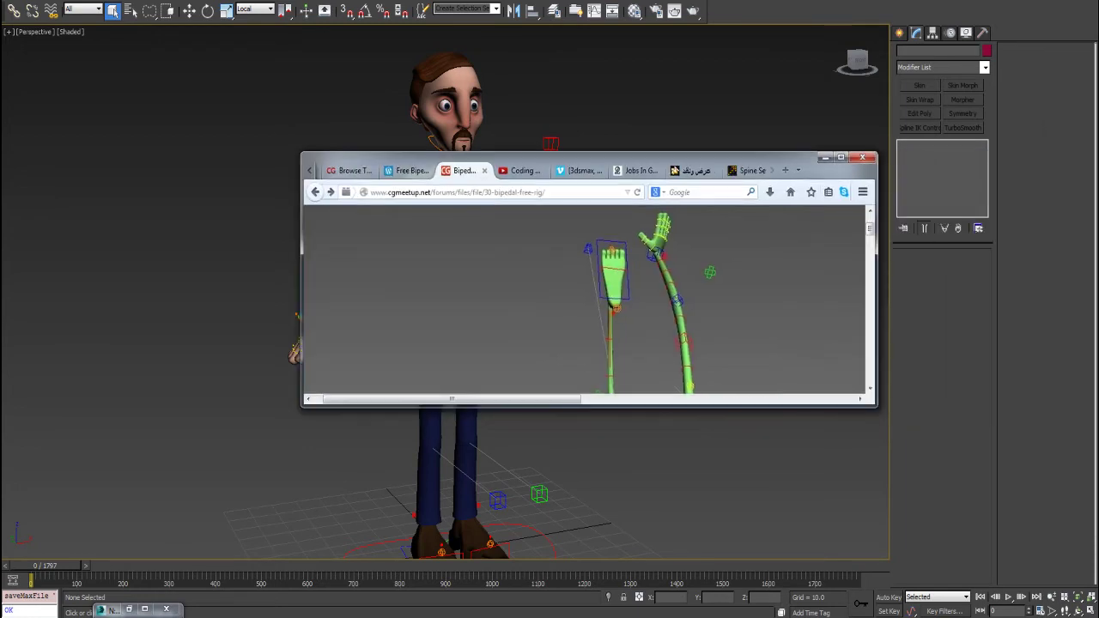
left_click(841, 157)
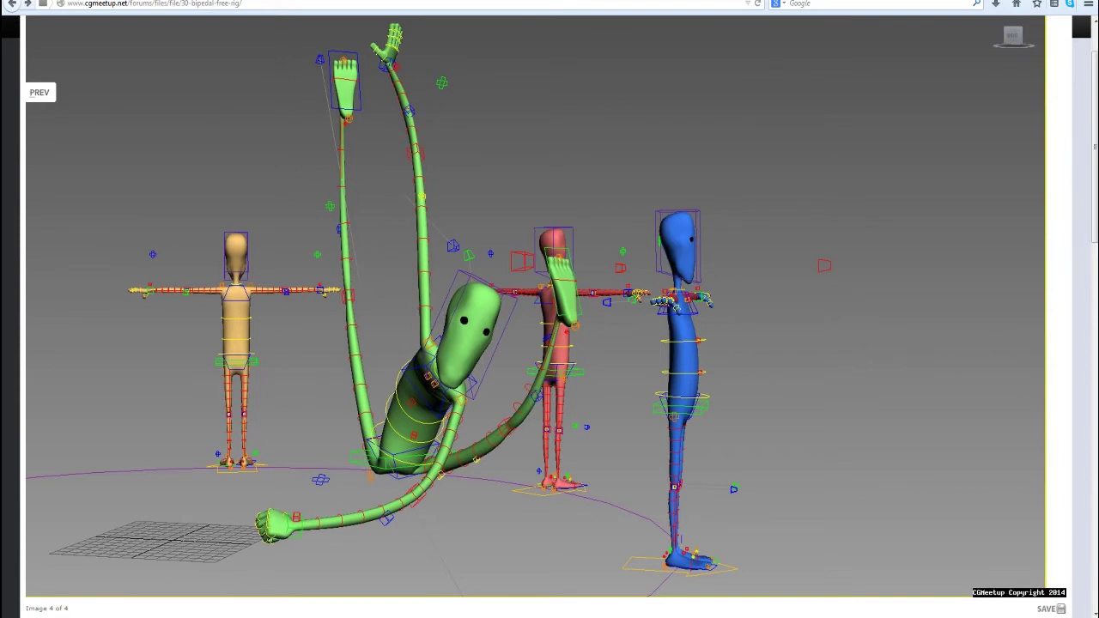
left_click(39, 92)
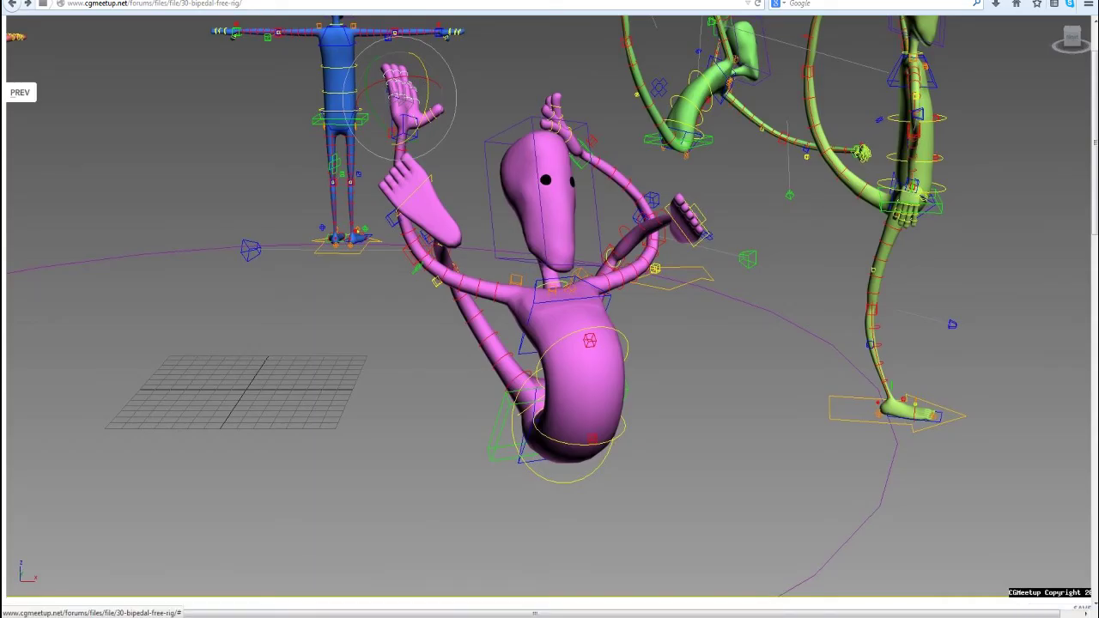
left_click(20, 92)
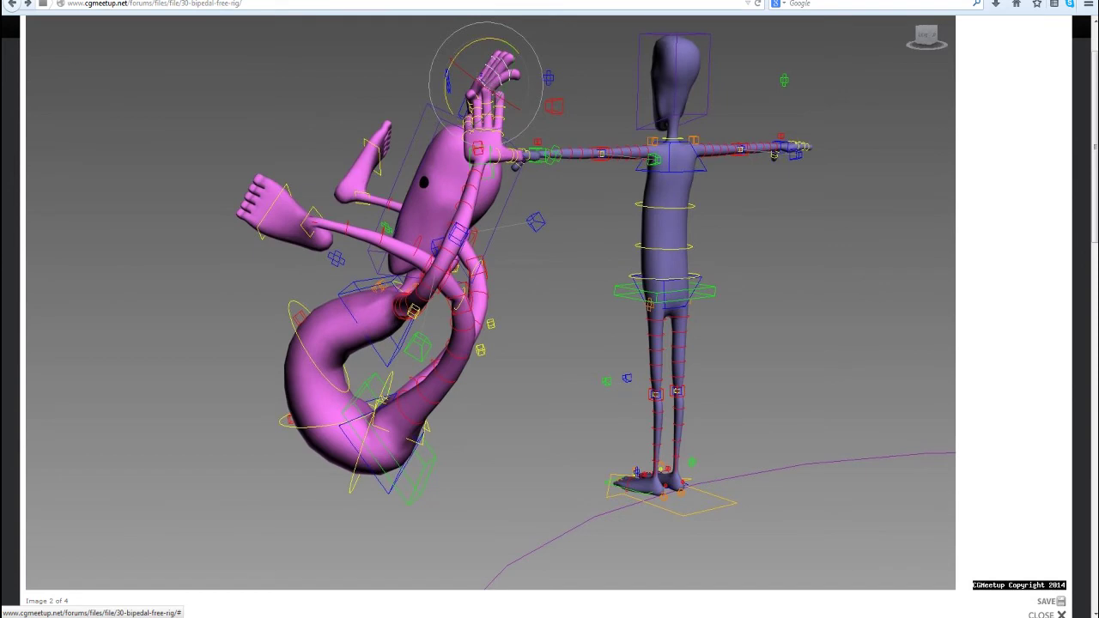
Step: View the blog's Free Bipedal rig for 3ds max page and its Free stuffs categories
key("ctrl+Tab")
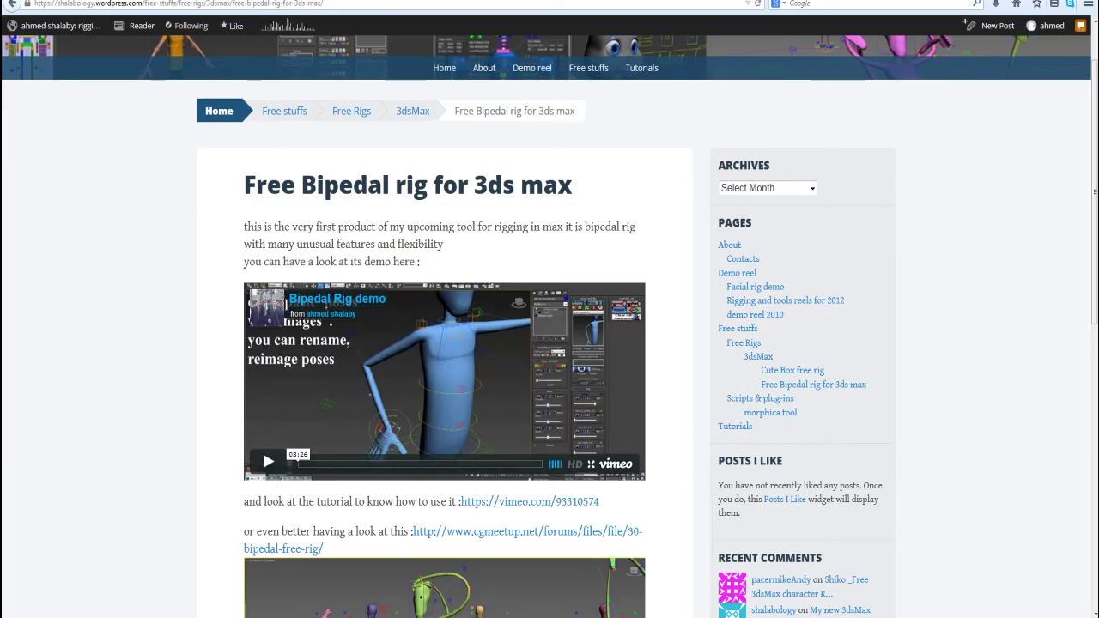
scroll(549, 344, "up", 2)
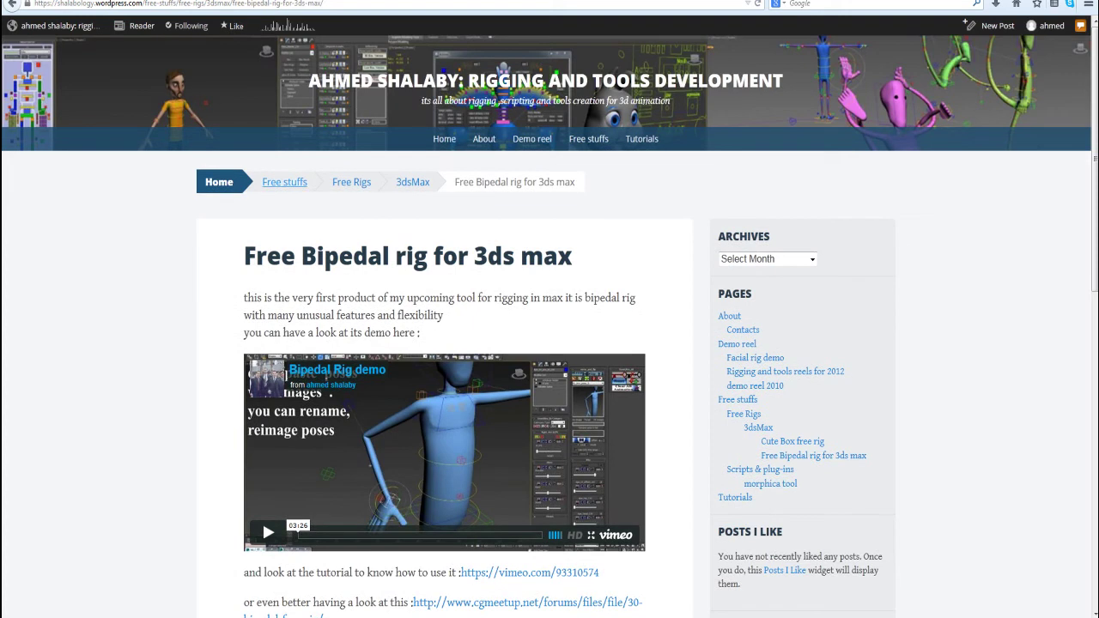
mouse_move(588, 139)
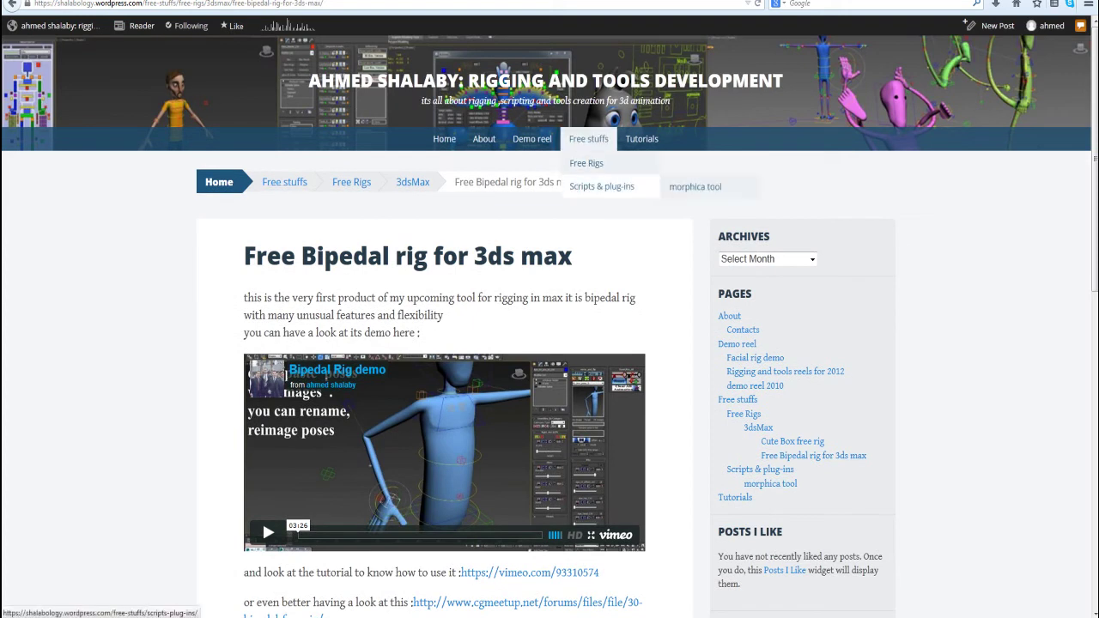
mouse_move(587, 163)
mouse_move(683, 164)
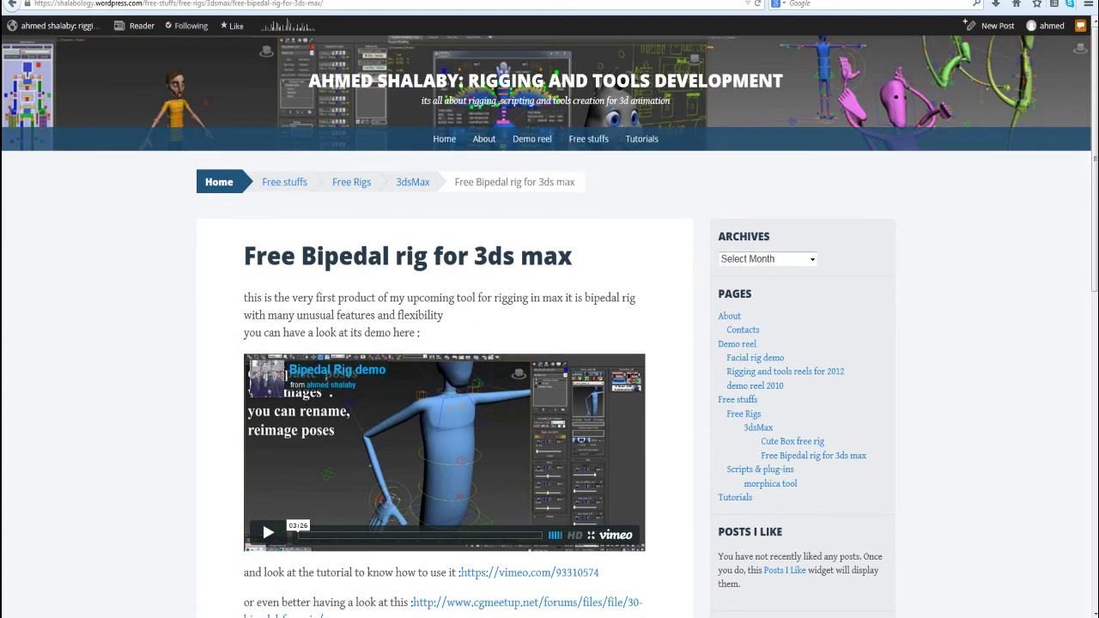
scroll(550, 343, "down", 2)
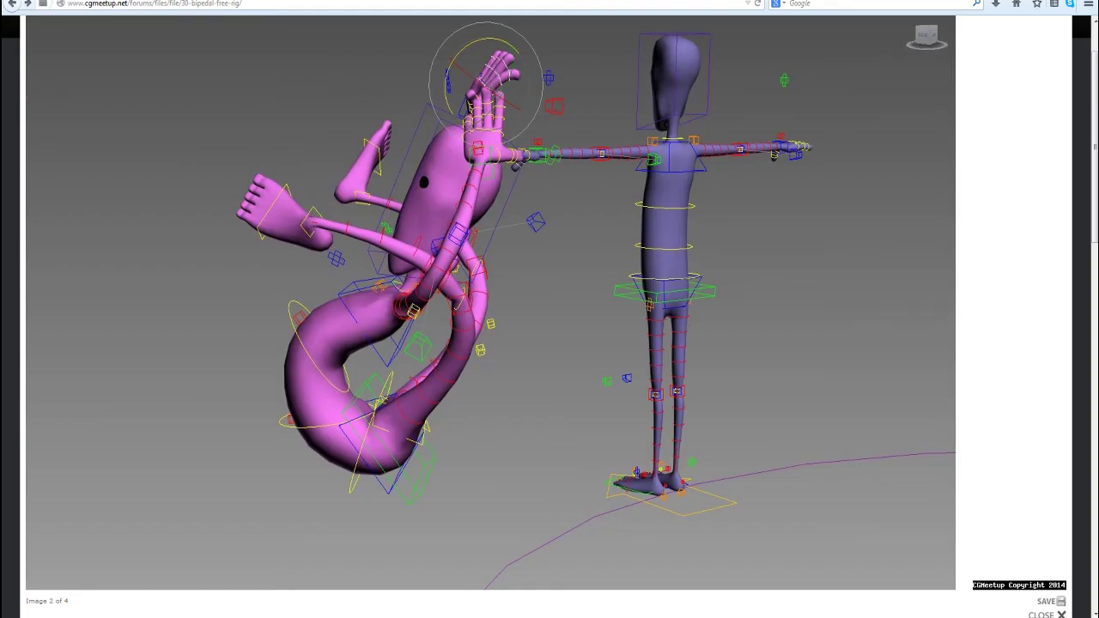
Step: Close the image viewer, look over the Bipedal Free Rig V1.0 download page, and return to 3ds Max
key("Escape")
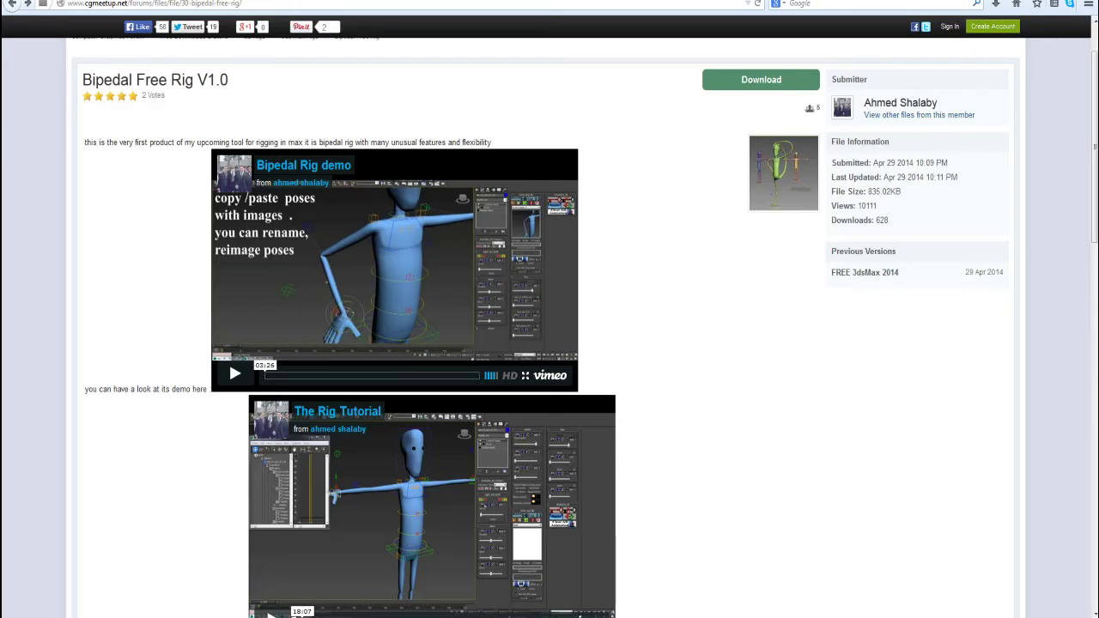
scroll(549, 326, "down", 5)
scroll(549, 326, "up", 2)
scroll(549, 326, "up", 5)
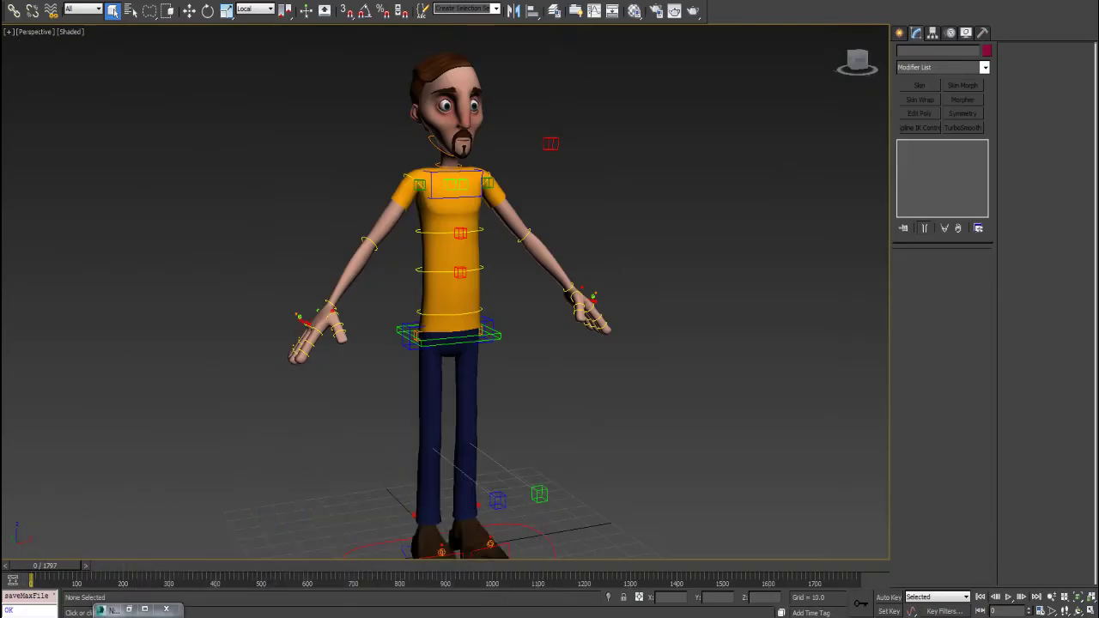
Step: Activate the Move tool and set its reference coordinate system to Local
middle_click_drag(446, 291, 443, 328, "alt")
key("w")
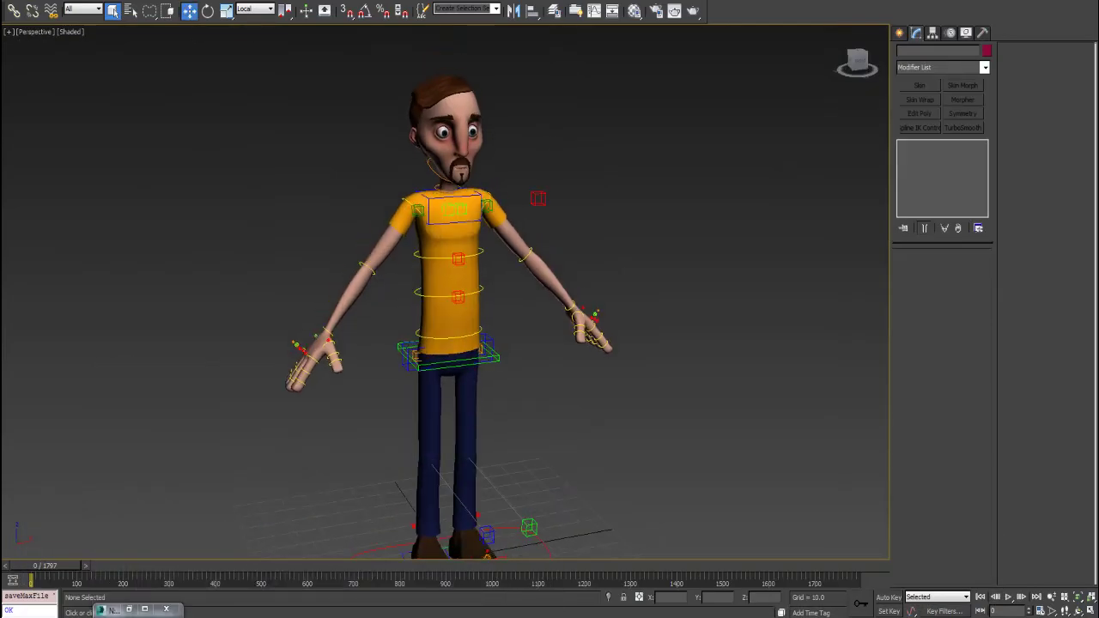
middle_click_drag(447, 292, 447, 337)
middle_click_drag(446, 292, 431, 292, "alt")
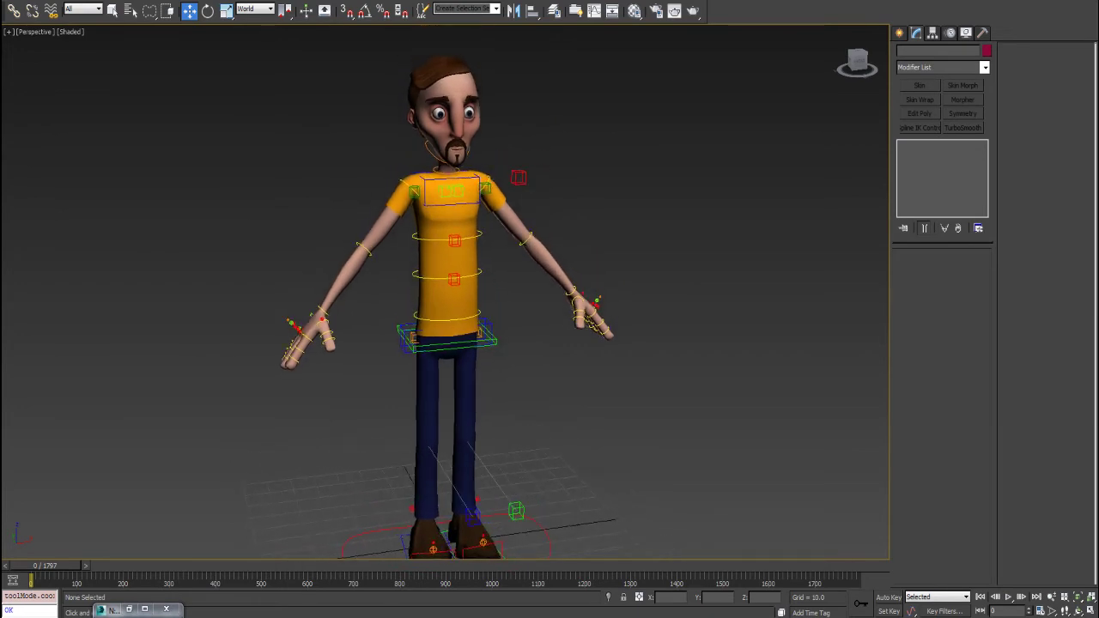
left_click(270, 9)
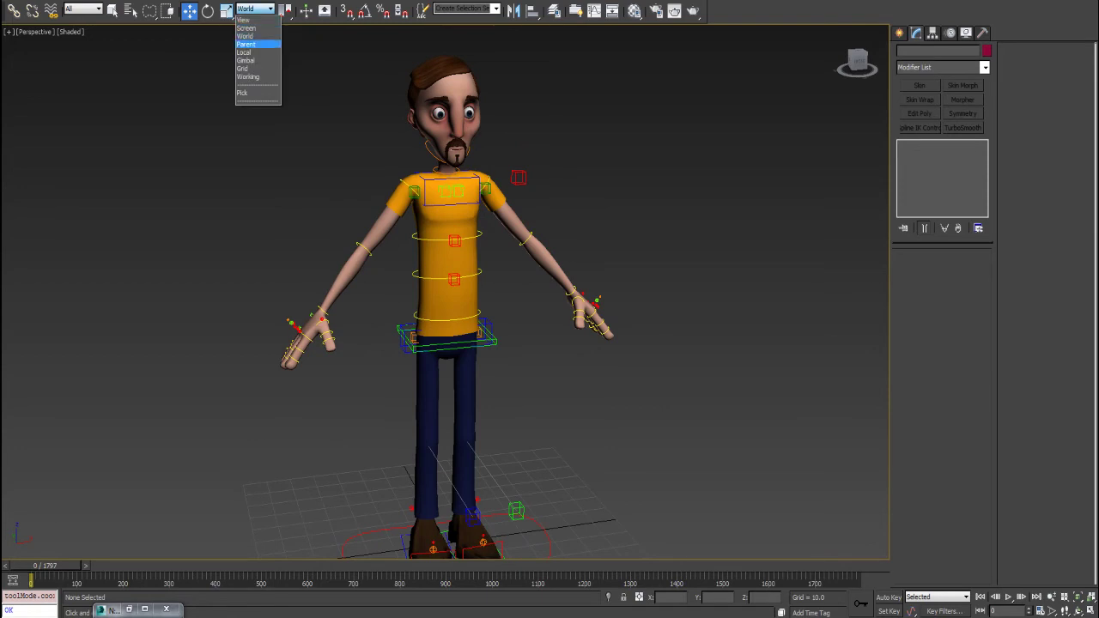
left_click(246, 53)
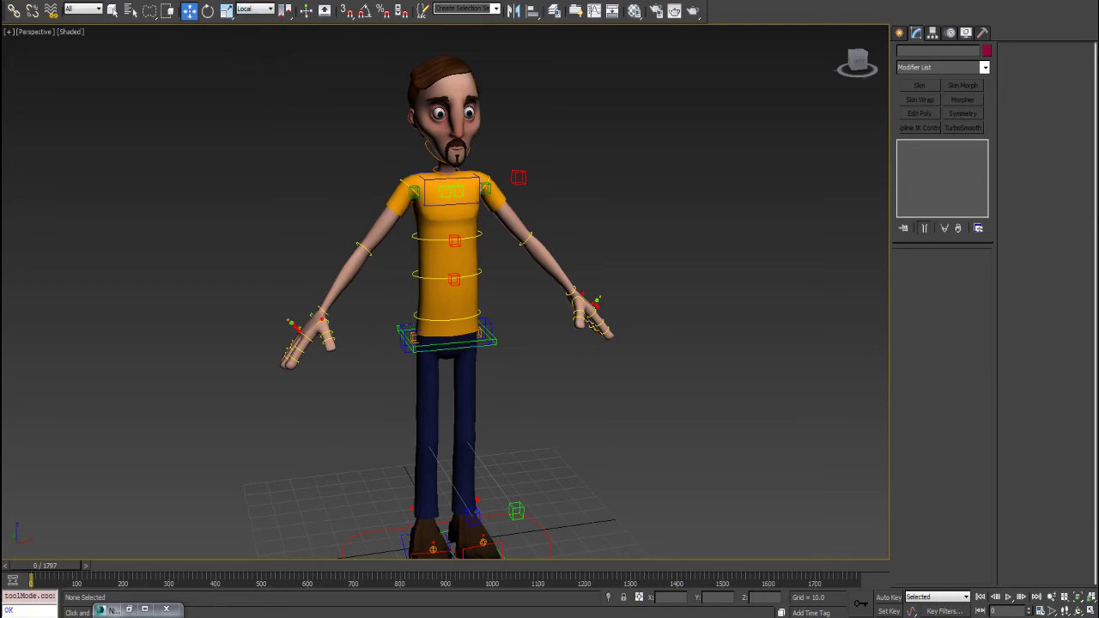
Step: Select the character's right upper-arm FK control with the Rotate tool and view its attributes
left_click(362, 247)
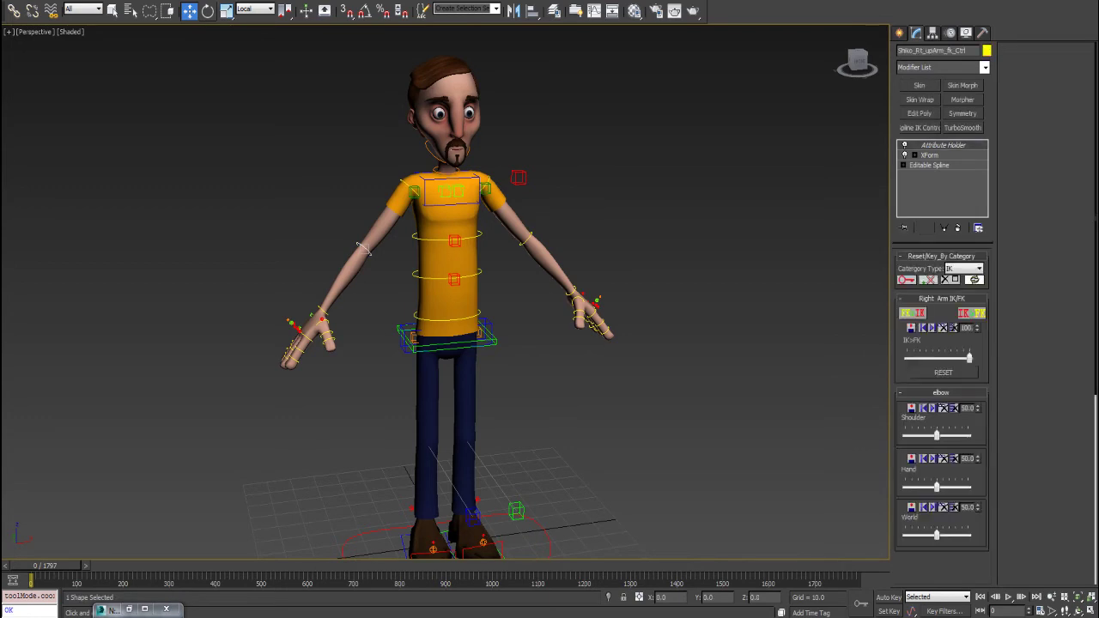
key("e")
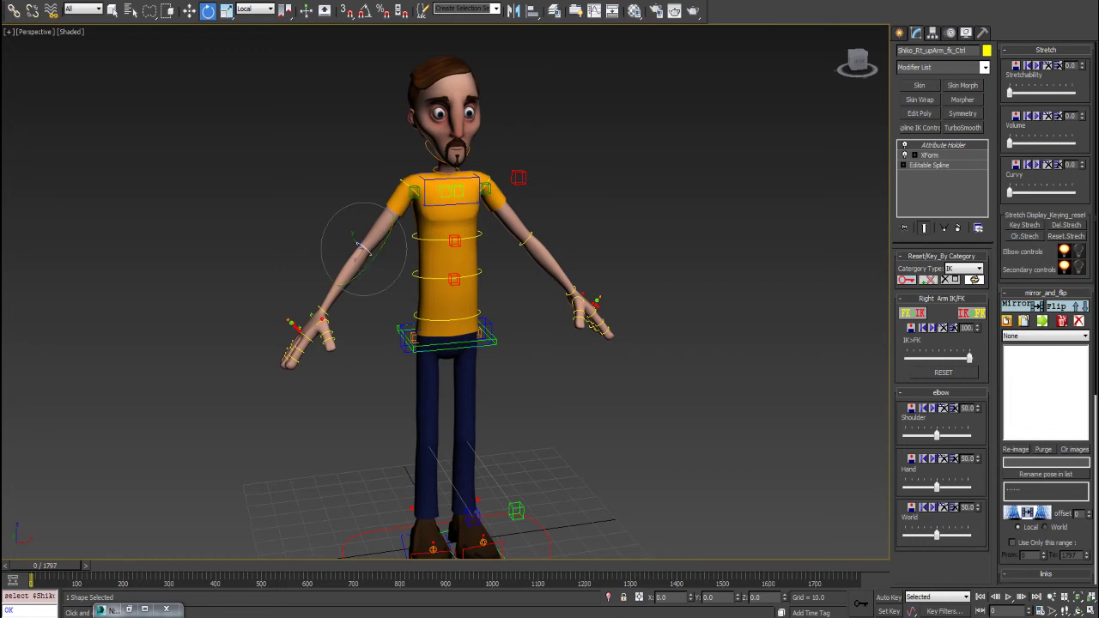
mouse_move(378, 262)
middle_mouse_down("alt")
mouse_move(408, 260)
mouse_move(386, 256)
middle_mouse_up("alt")
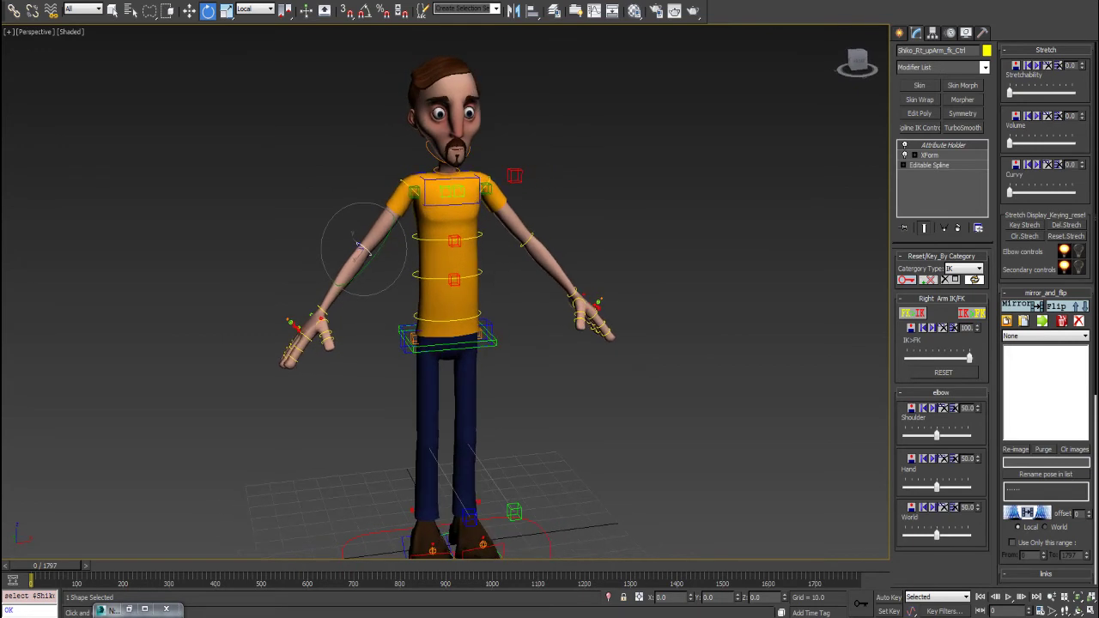
scroll(360, 247, "up", 3)
scroll(346, 239, "down", 3)
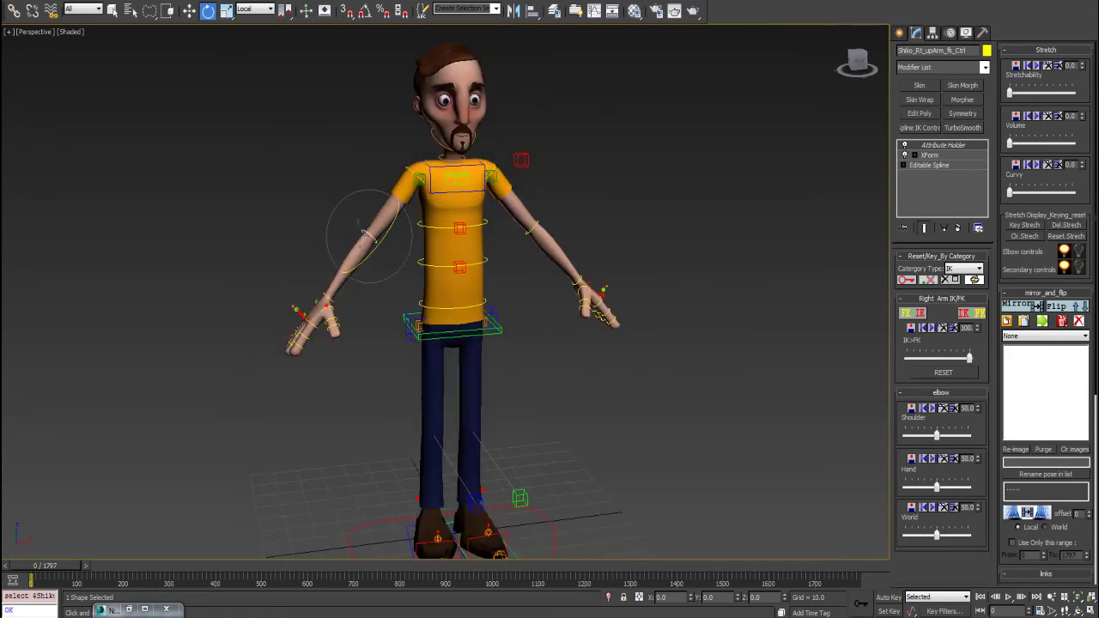
middle_click_drag(346, 240, 365, 262, "alt")
Step: Move the body look-at control around and downward in front of the chest to bend the torso and head
left_click(566, 198)
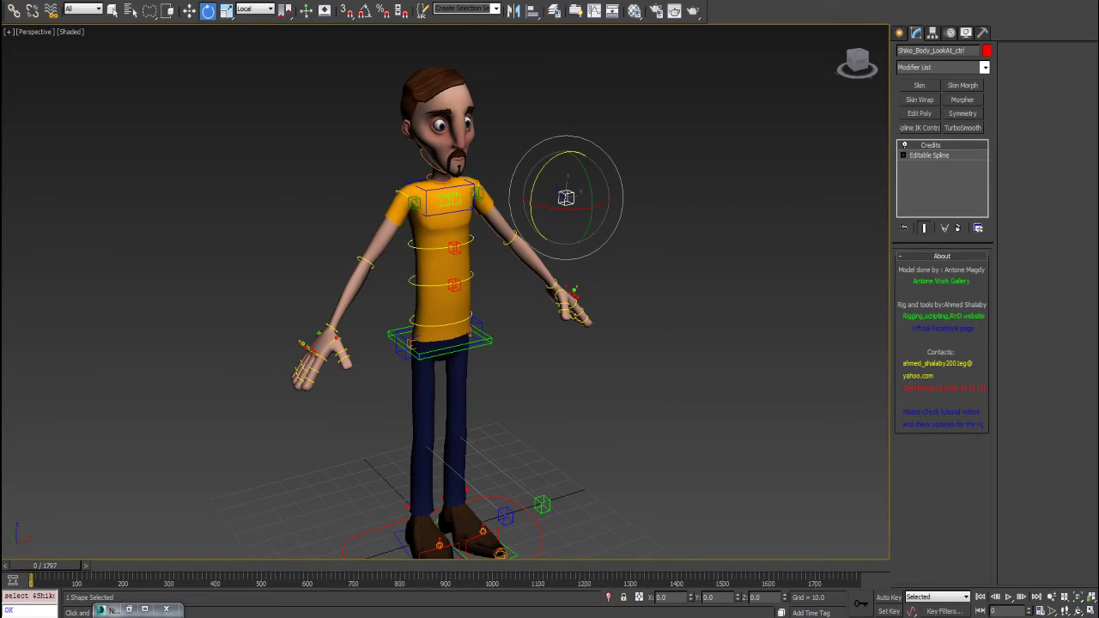
left_click(188, 11)
middle_click_drag(515, 274, 492, 260, "alt")
left_click_drag(566, 198, 573, 289)
middle_click_drag(573, 288, 628, 230)
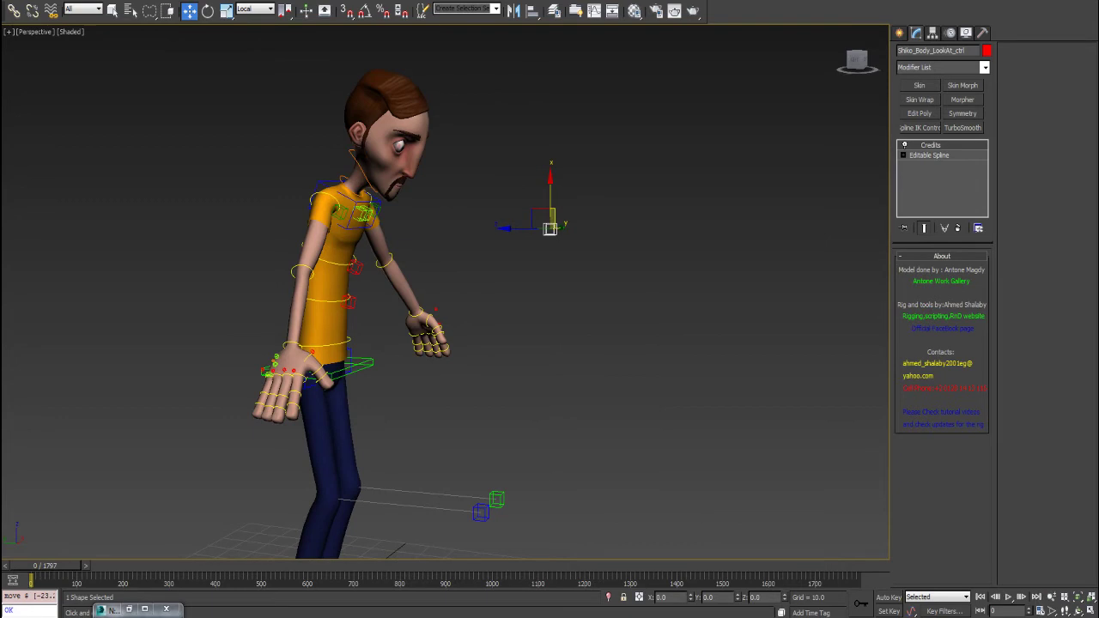
left_click_drag(550, 228, 527, 208)
middle_click_drag(527, 208, 455, 206, "alt")
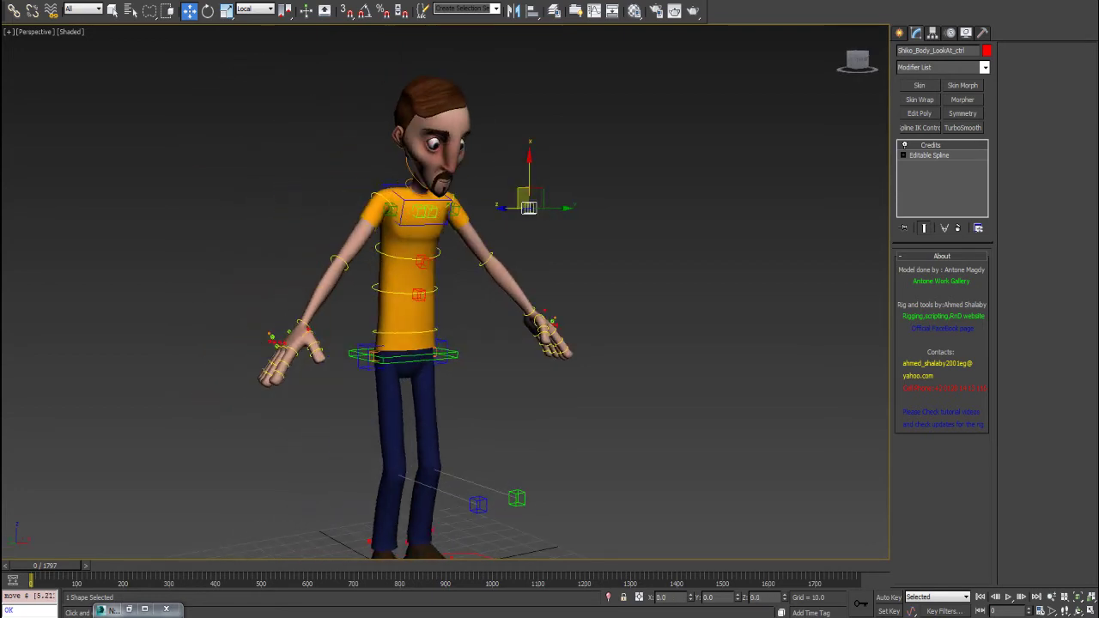
left_click_drag(528, 208, 505, 278)
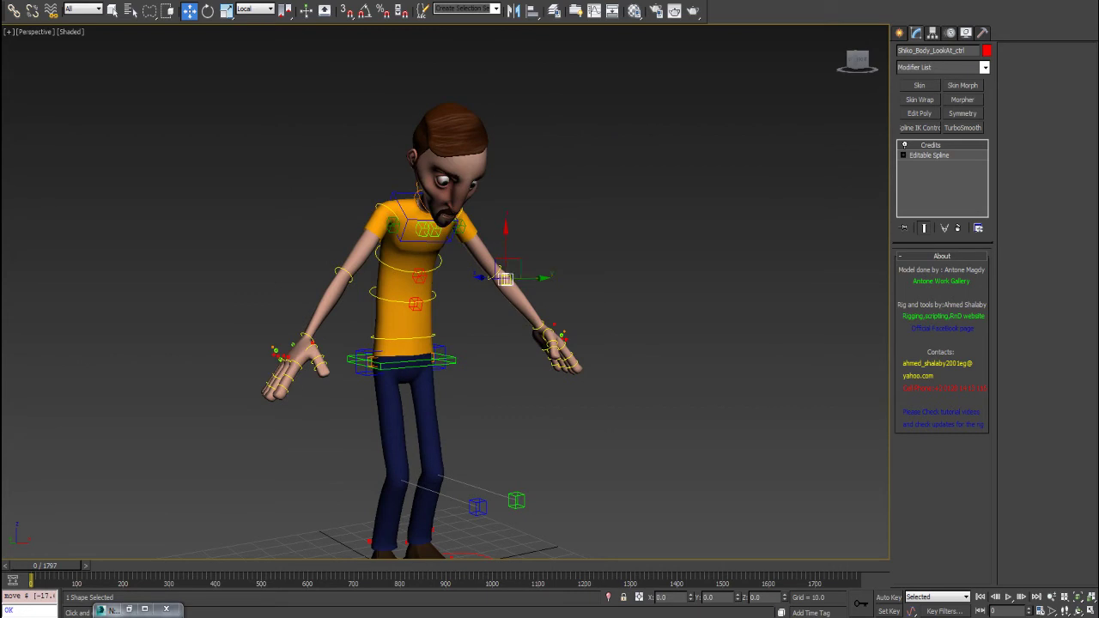
Step: Reset the body look-at control with Assume Skin Pose
right_click(505, 278)
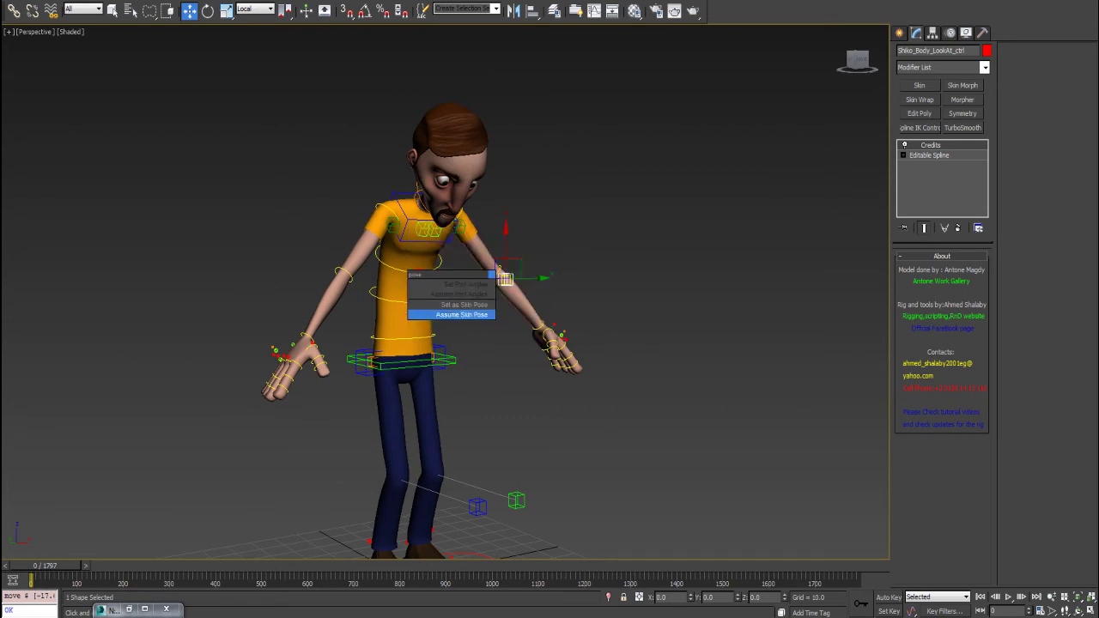
left_click(464, 315)
middle_click_drag(541, 123, 556, 176, "alt")
middle_click_drag(582, 160, 544, 158)
middle_click_drag(266, 314, 261, 314, "alt")
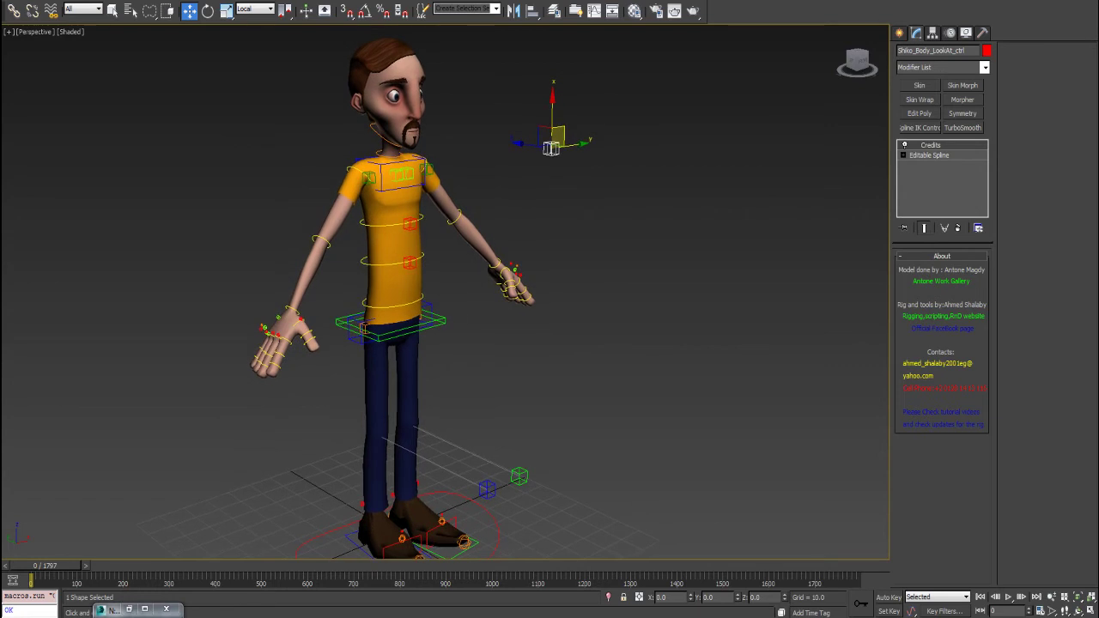
middle_click_drag(544, 158, 534, 203, "alt")
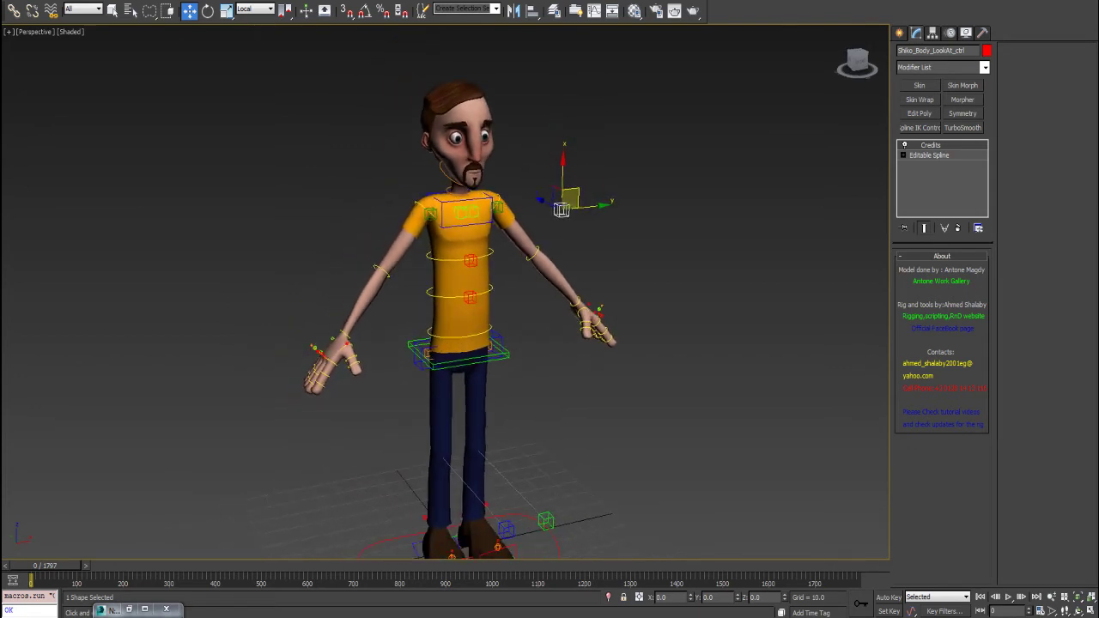
Step: Rotate the right clavicle FK control to raise the right arm away from the body
left_click(417, 204)
scroll(410, 201, "up", 5)
scroll(412, 202, "up", 3)
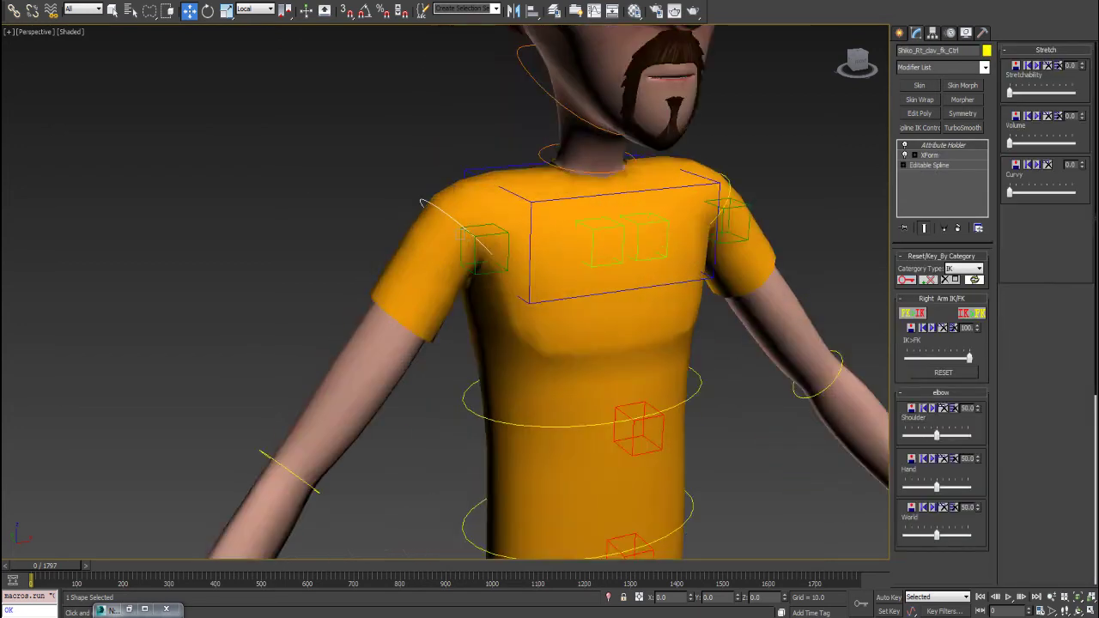
scroll(412, 202, "down", 3)
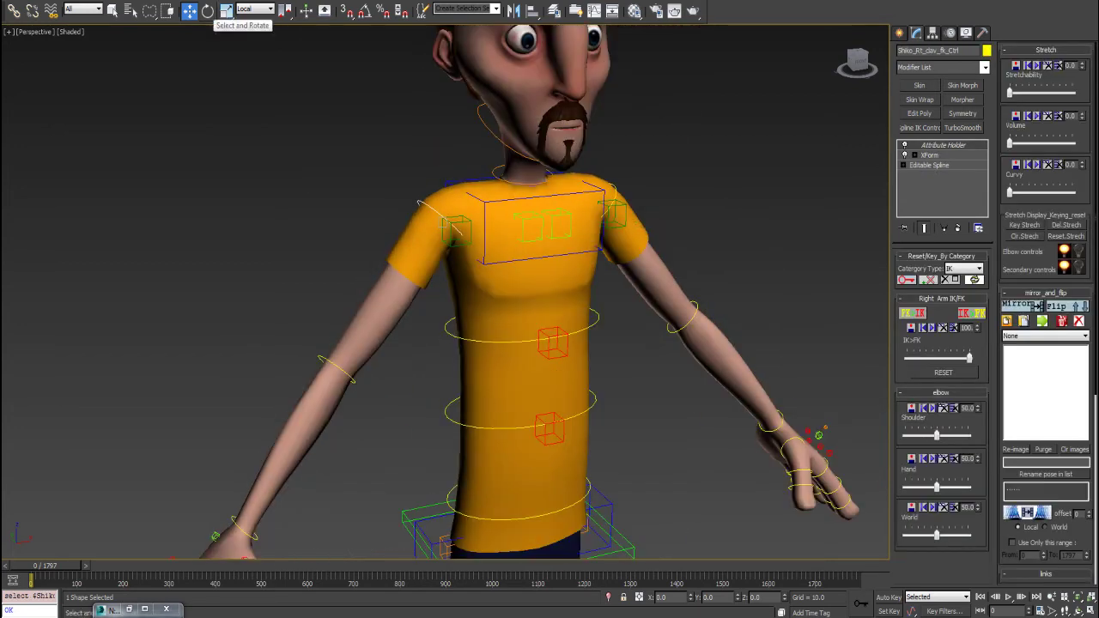
left_click(207, 10)
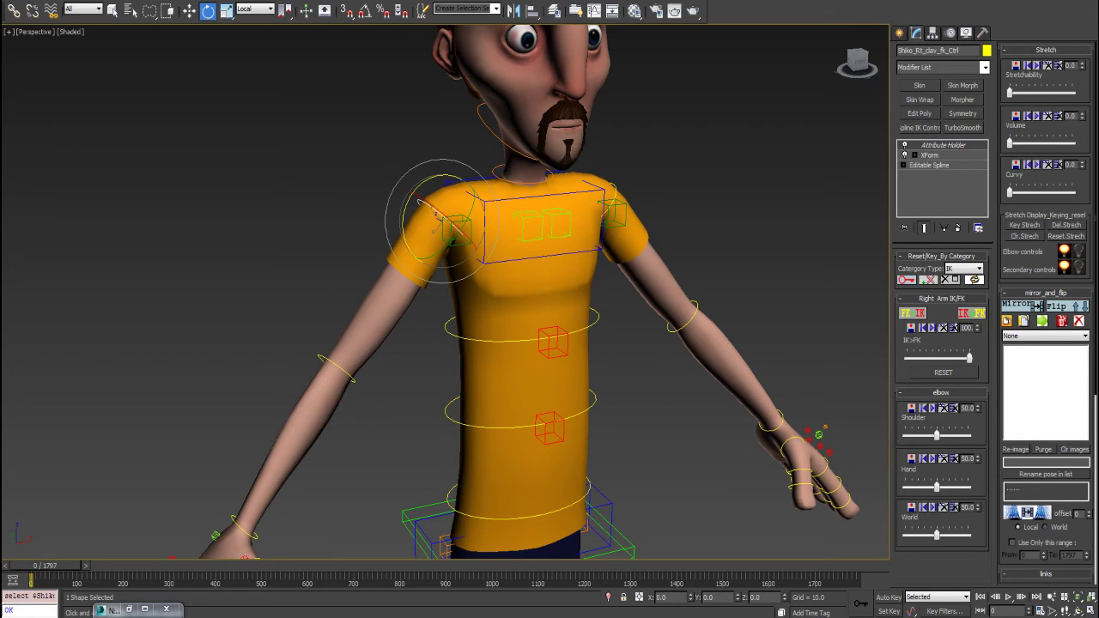
middle_click_drag(436, 216, 424, 157)
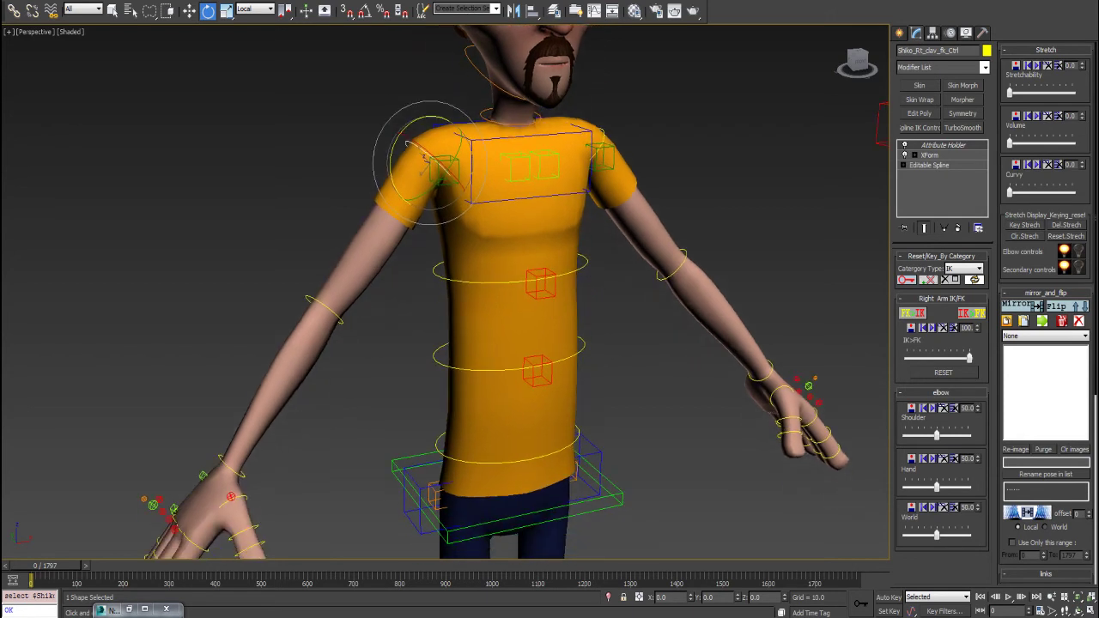
left_click_drag(419, 144, 420, 155)
Step: Rotate the right upper-arm FK control at the elbow to bend the forearm toward the front of the body
left_click(300, 273)
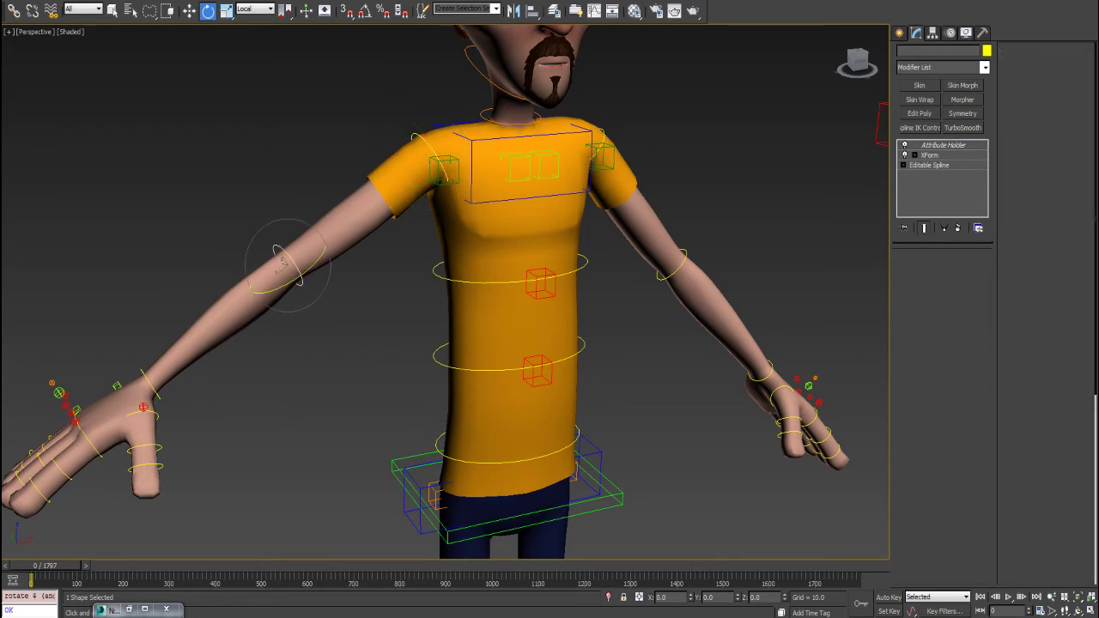
left_click_drag(309, 272, 362, 201)
middle_click_drag(362, 201, 386, 222, "alt")
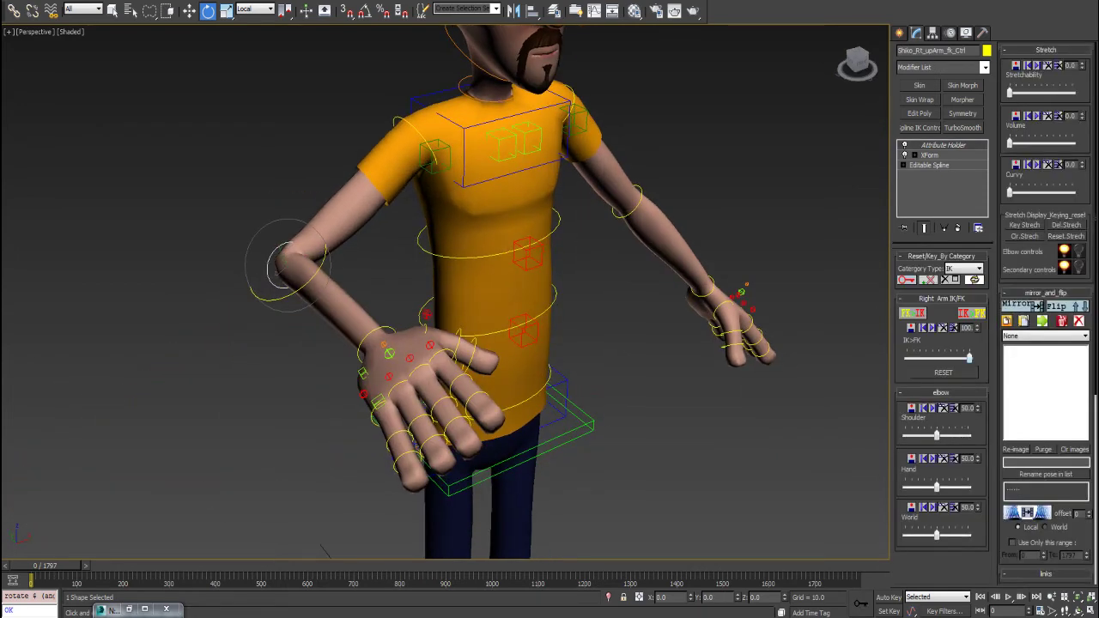
Step: Match the right arm's IK controls to its FK pose and switch the arm to IK
mouse_move(969, 358)
left_mouse_down()
mouse_move(906, 358)
mouse_move(968, 357)
left_mouse_up()
left_click(971, 313)
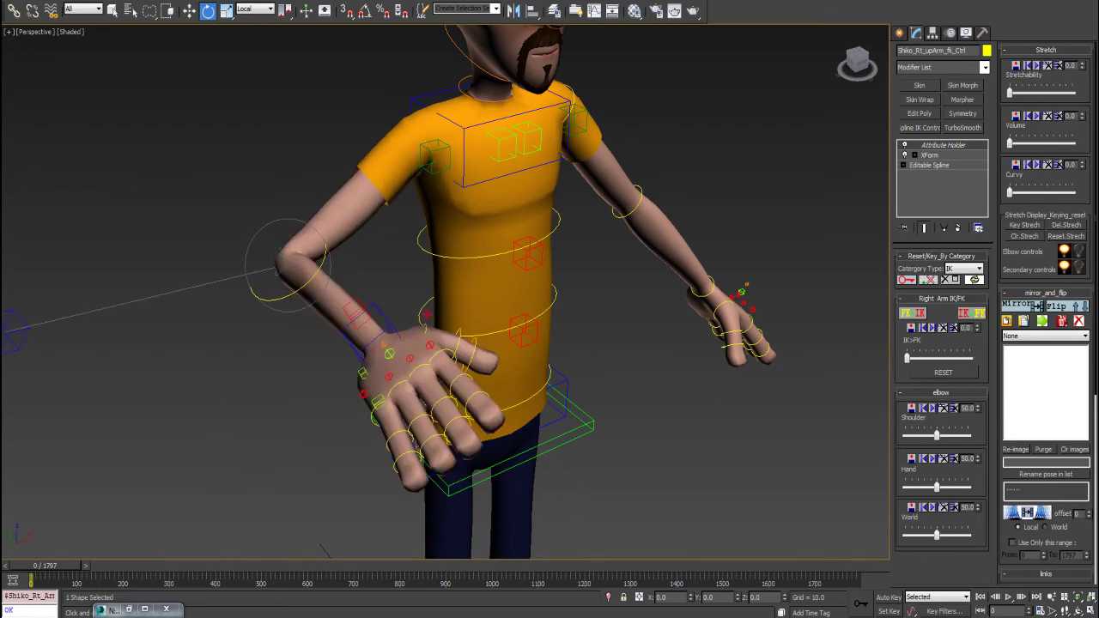
Step: Match the right arm's FK controls to its IK pose, switch the arm to FK and select the right clavicle stretchy control
left_click(912, 313)
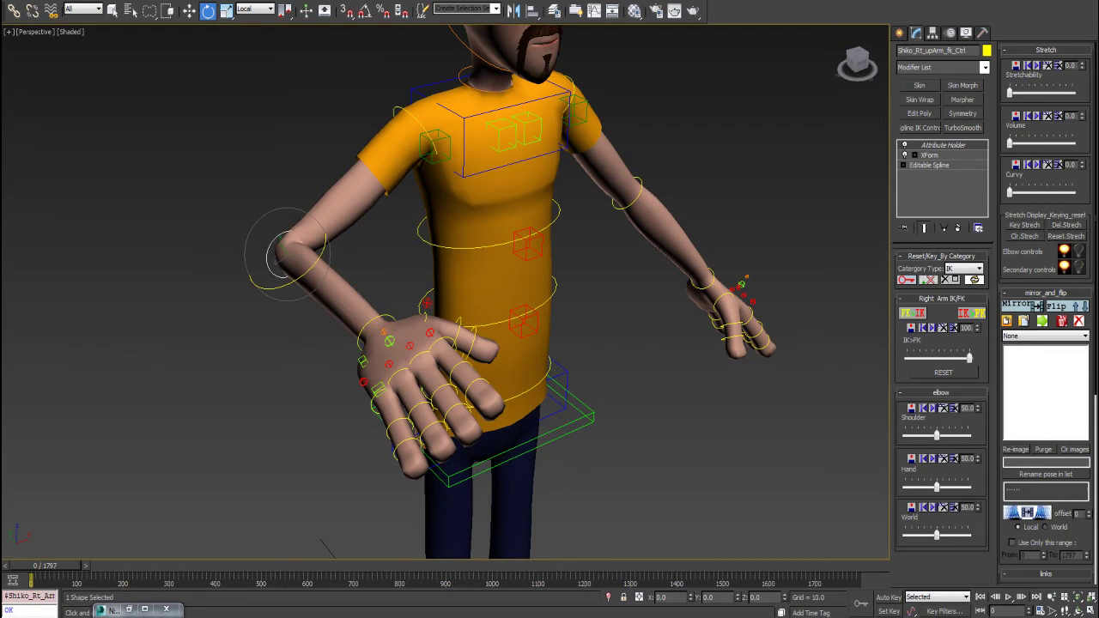
scroll(550, 279, "down", 4)
middle_click_drag(550, 279, 468, 253, "alt")
scroll(521, 256, "up", 3)
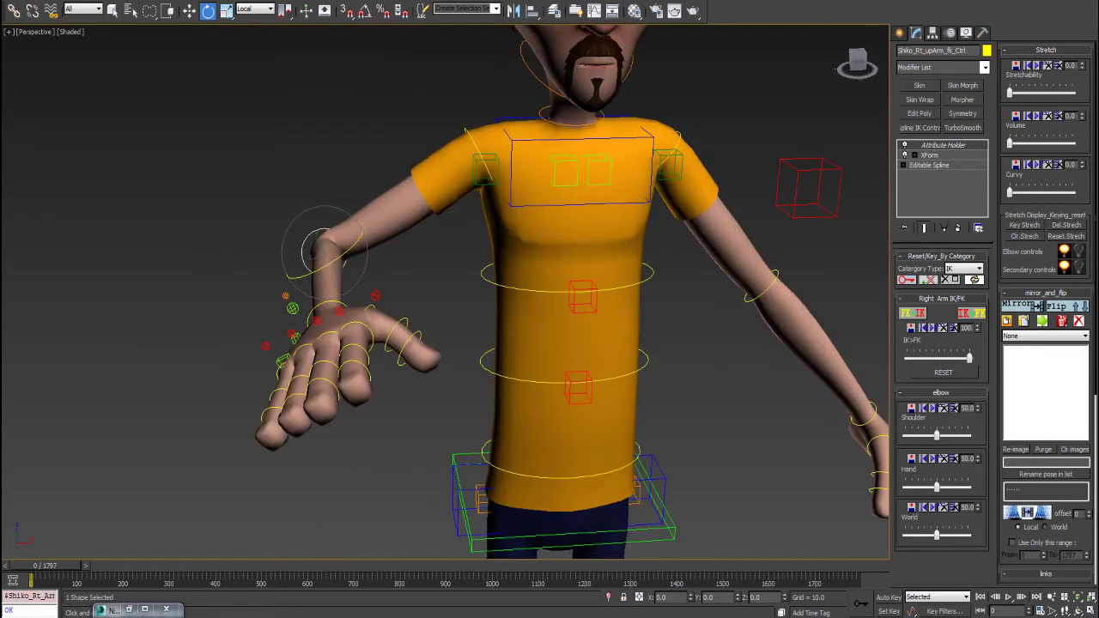
left_click(565, 172)
left_click(538, 154)
scroll(541, 151, "down", 1)
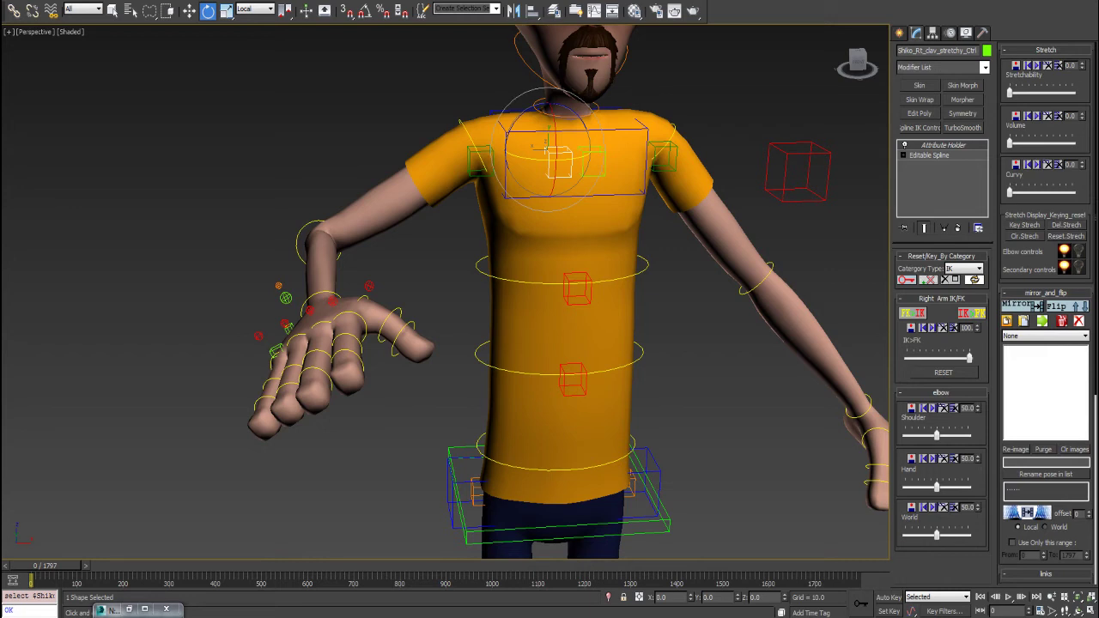
Step: Match the right arm's IK controls to its current FK pose and return the arm to IK
left_click(972, 313)
middle_click_drag(566, 326, 639, 339, "alt")
scroll(409, 250, "down", 3)
Step: Limit selection to shapes and move the right arm IK control upward to raise the hand to shoulder height
left_click(429, 289)
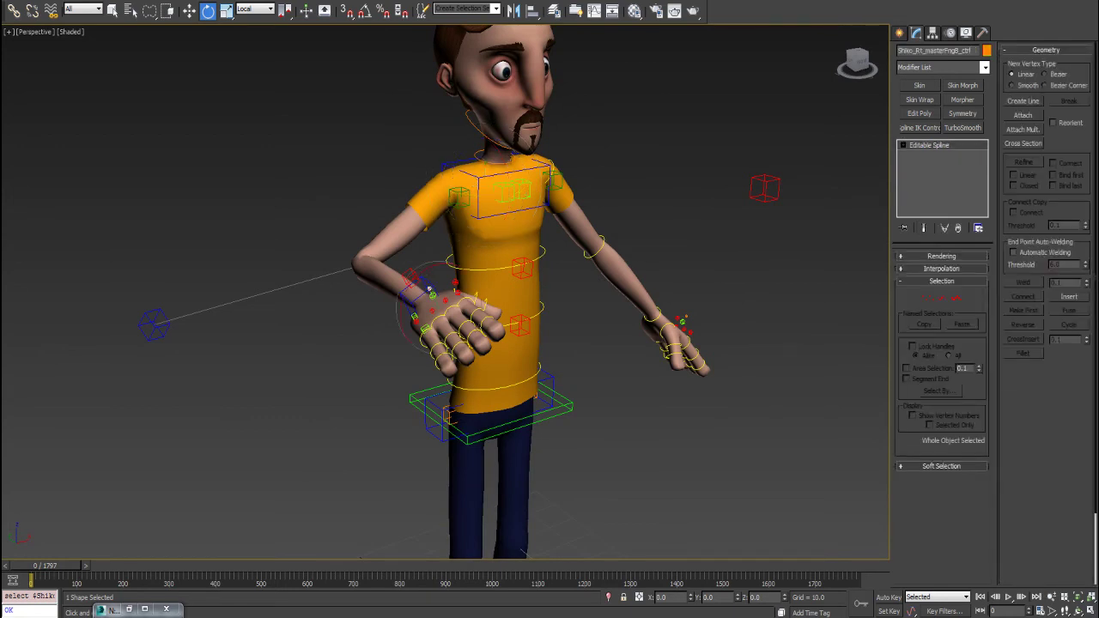
right_click(421, 277)
left_click(475, 294)
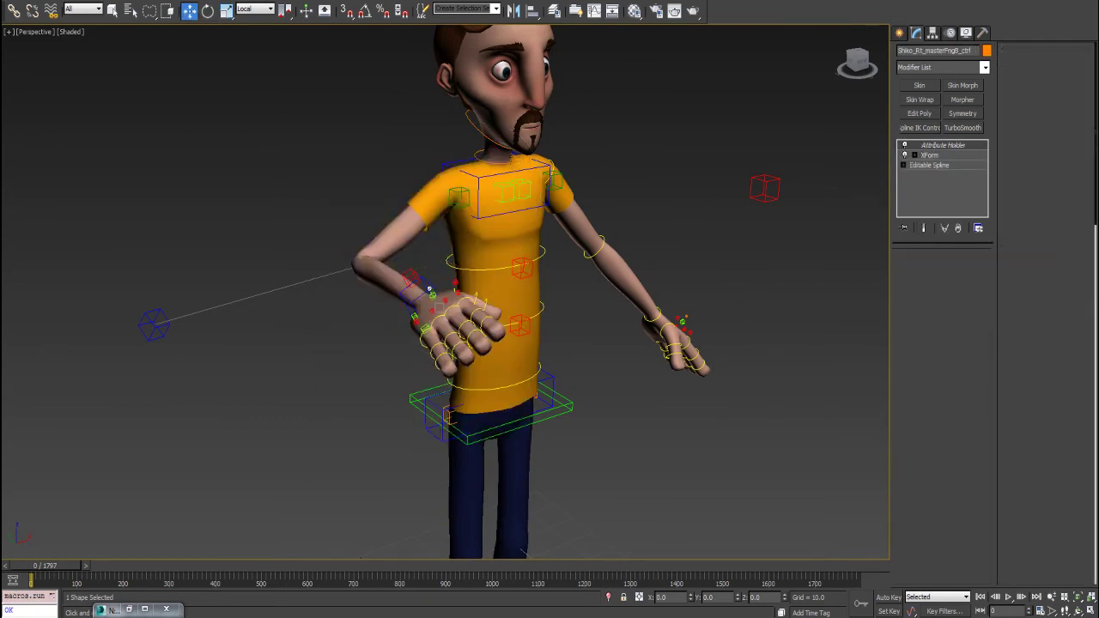
right_click(404, 301)
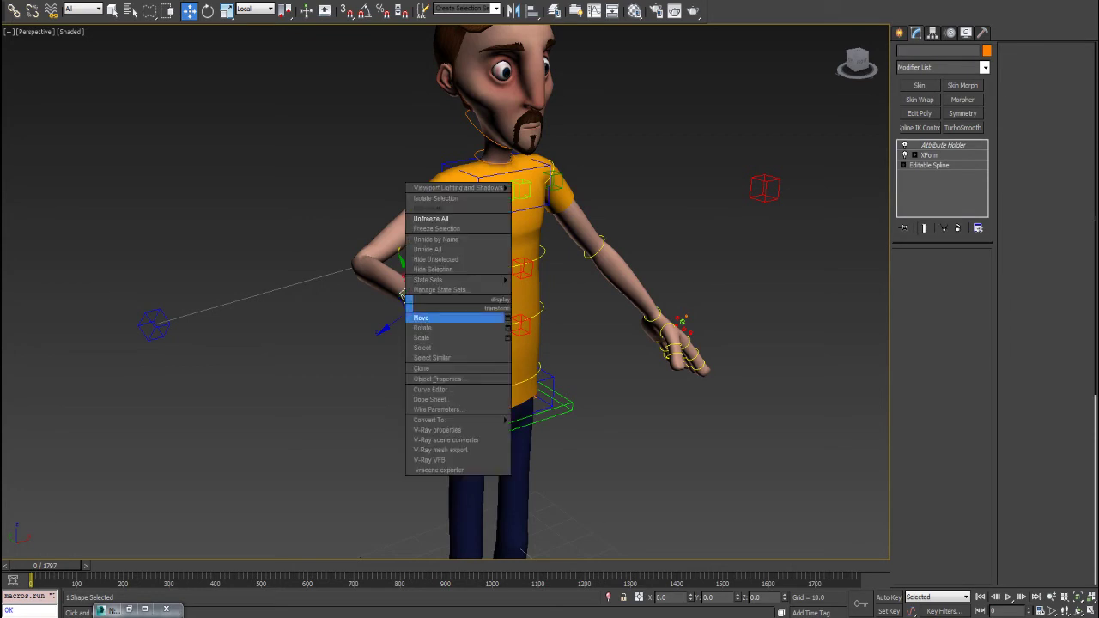
left_click(420, 318)
left_click(83, 9)
left_click(76, 38)
middle_click_drag(412, 300, 356, 281, "alt")
left_click_drag(416, 292, 378, 203)
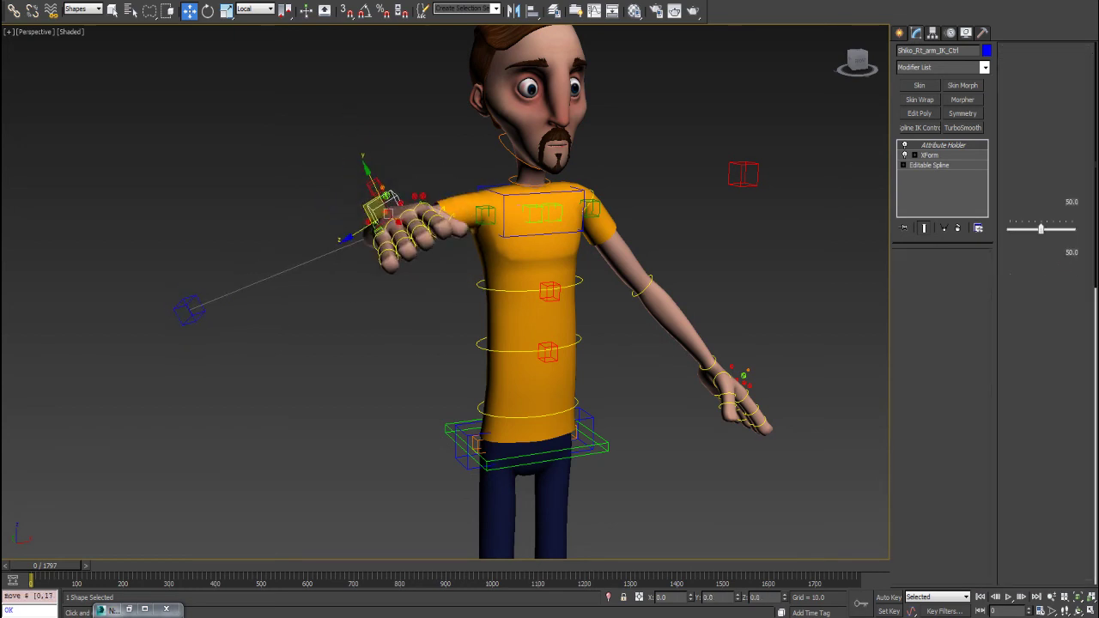
Step: Select the right elbow control and set its Shoulder influence to 50
left_click(189, 310)
middle_click_drag(190, 311, 240, 302, "alt")
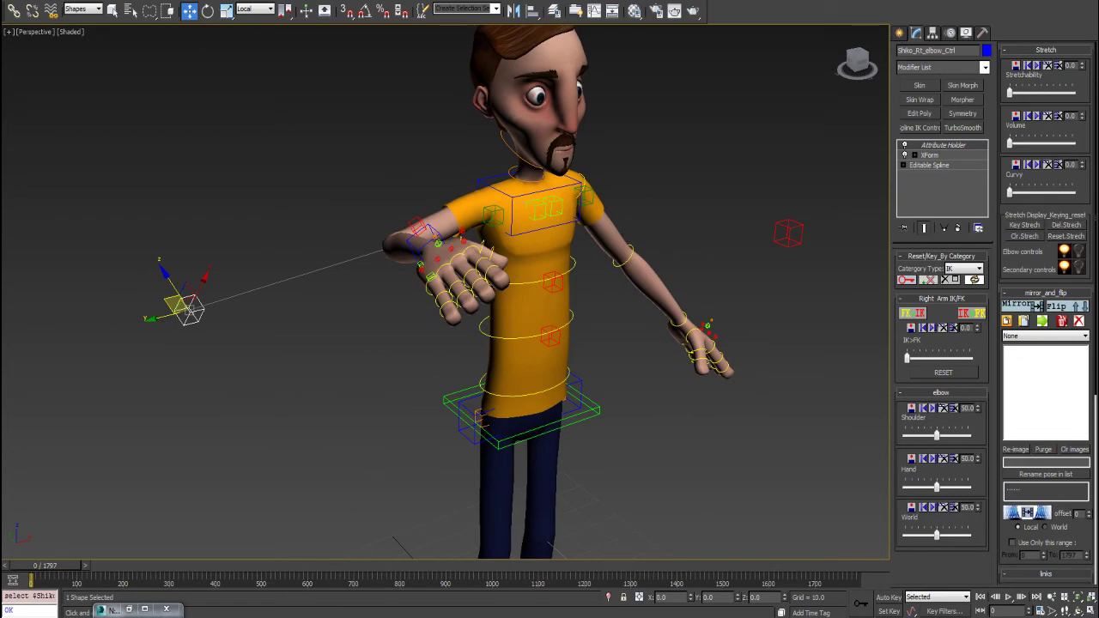
middle_click_drag(192, 297, 188, 295, "alt")
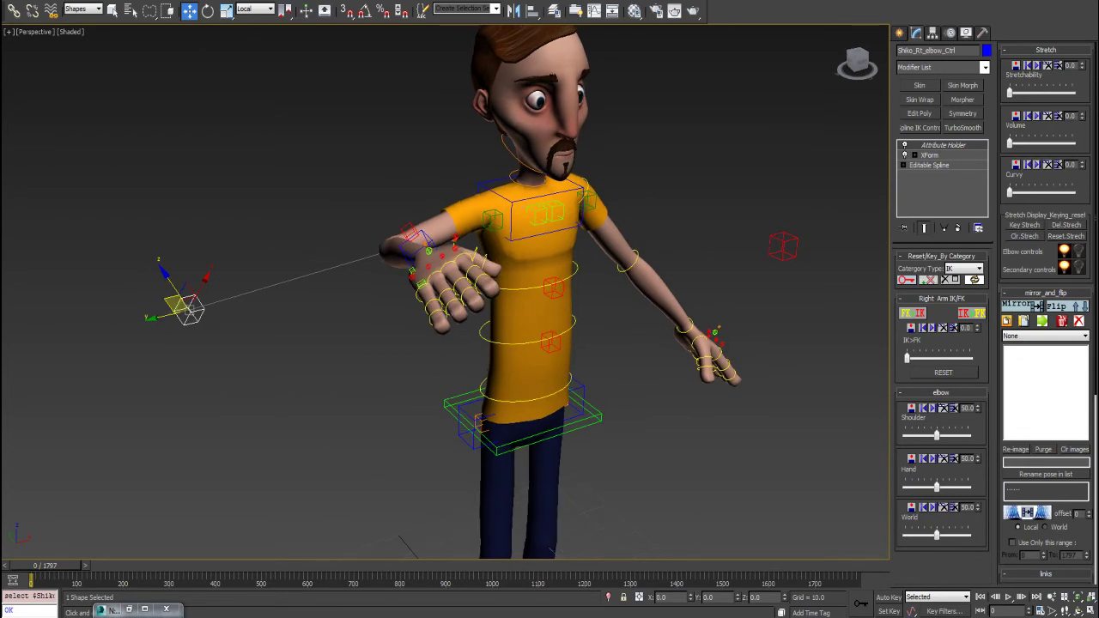
left_click_drag(936, 435, 944, 435)
double_click(967, 408)
type("50")
key("Return")
middle_click_drag(532, 343, 501, 330, "alt")
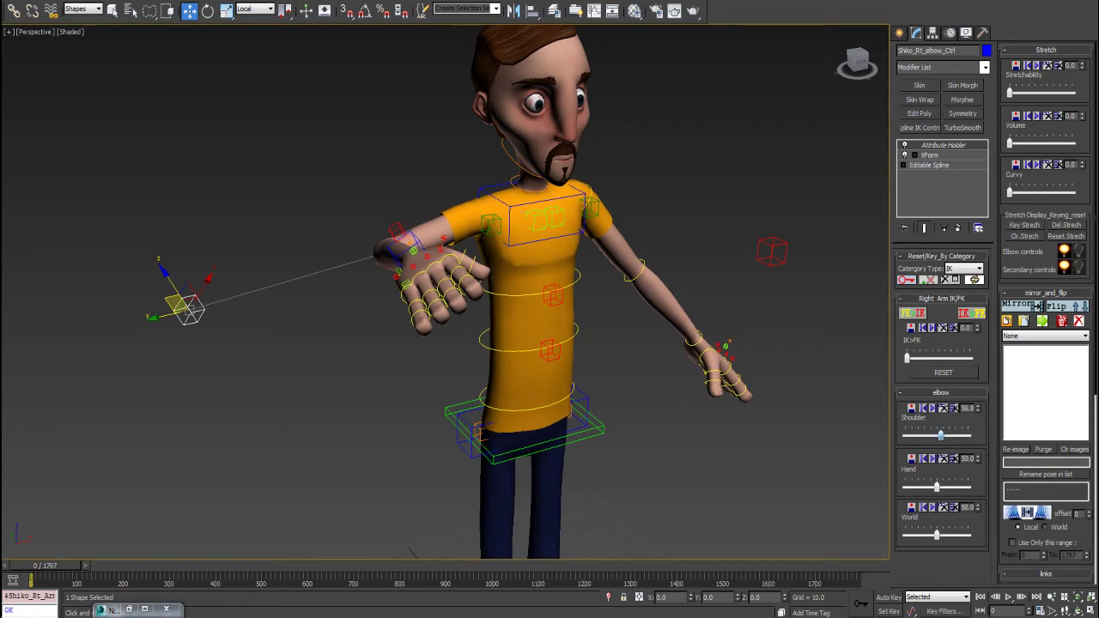
Step: Set the right elbow influences to 100 for Shoulder, 0 for Hand and 0 for World
left_click_drag(938, 436, 968, 435)
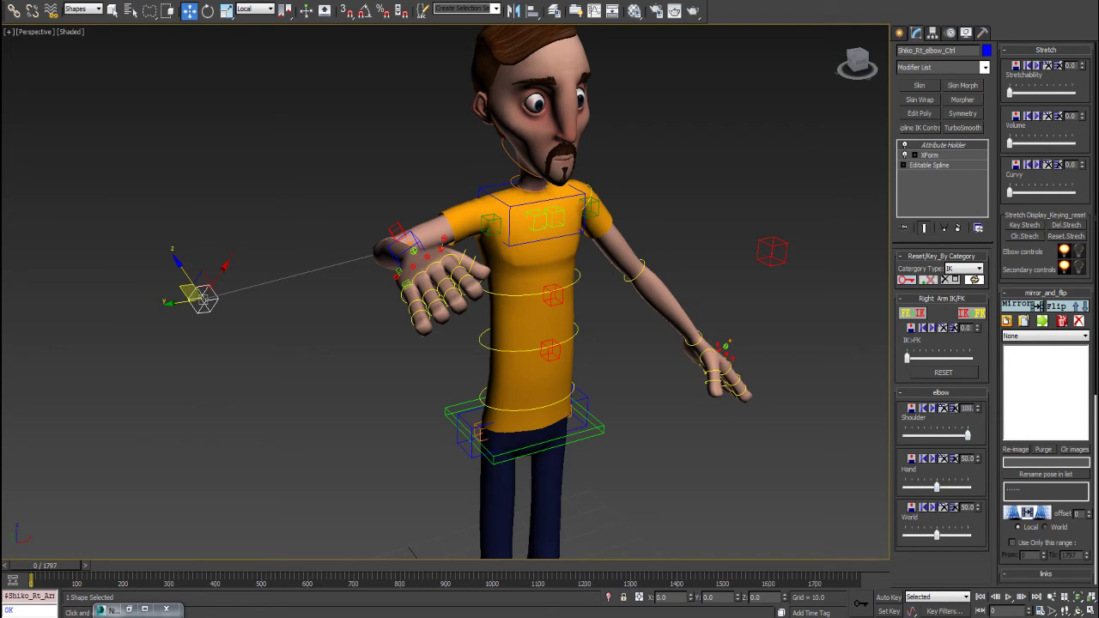
left_click_drag(936, 486, 905, 487)
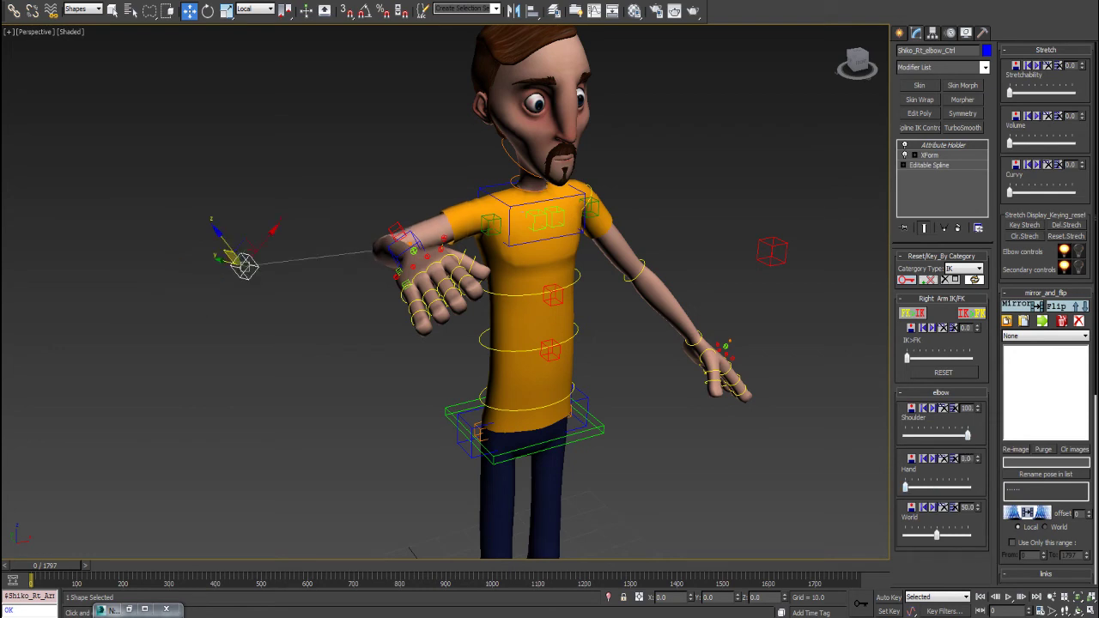
right_click(976, 507)
Step: Move the right arm IK control slightly to test how the elbow control follows the shoulder
left_click(406, 244)
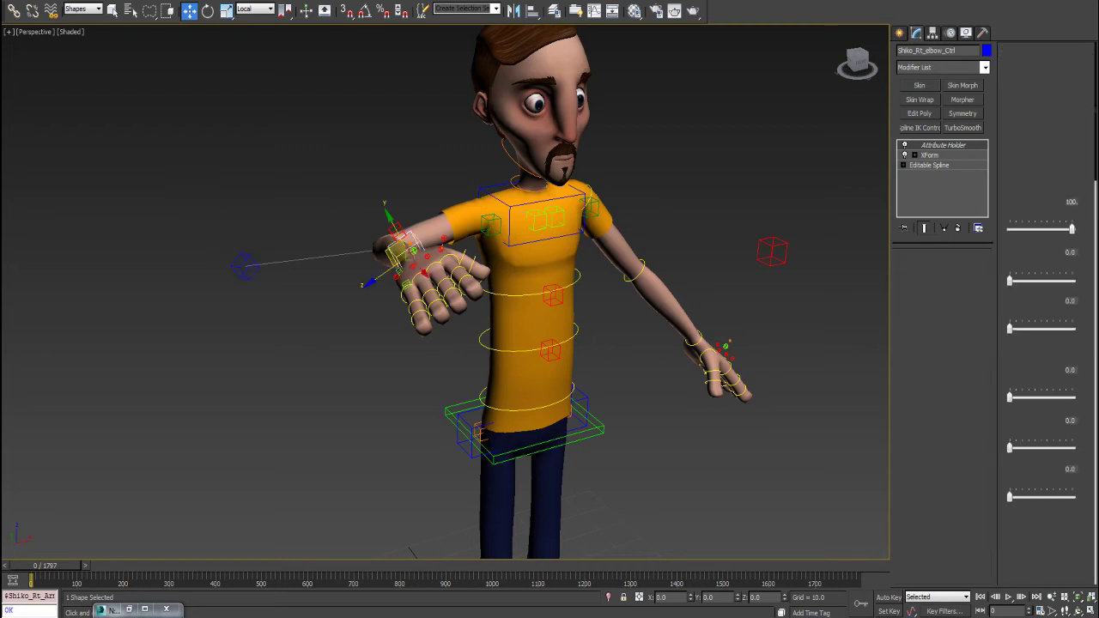
mouse_move(412, 242)
left_mouse_down()
mouse_move(411, 138)
mouse_move(433, 156)
mouse_move(374, 228)
mouse_move(363, 190)
mouse_move(411, 239)
left_mouse_up()
middle_click_drag(411, 245, 427, 219, "alt")
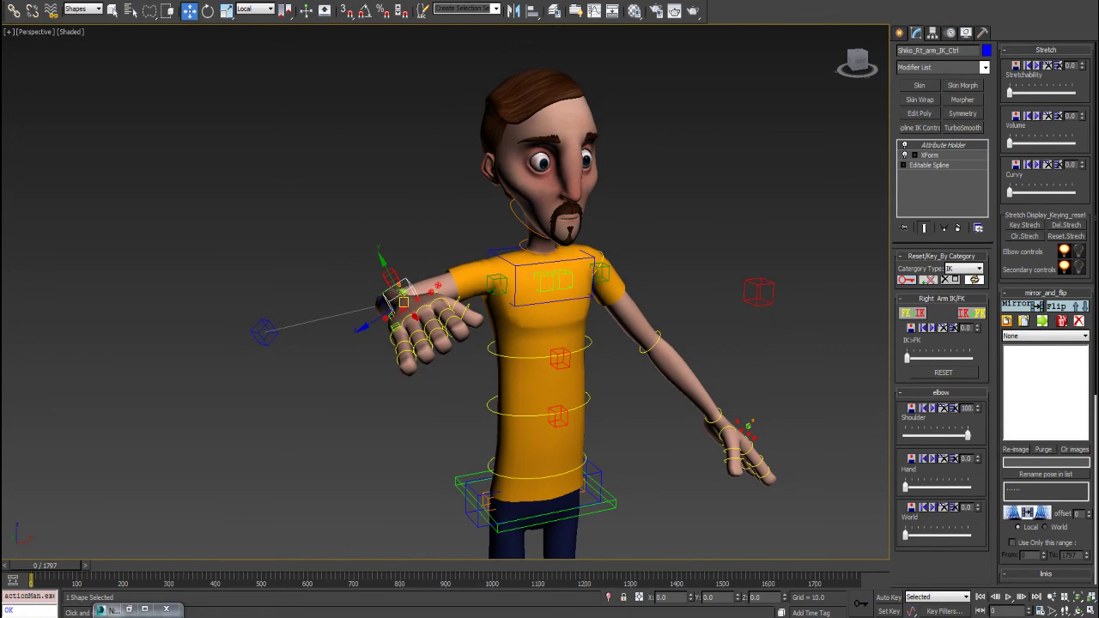
Step: Collapse the Stretch and mirror_and_flip settings so the right arm's links settings are accessible
left_click(1045, 50)
left_click(1046, 50)
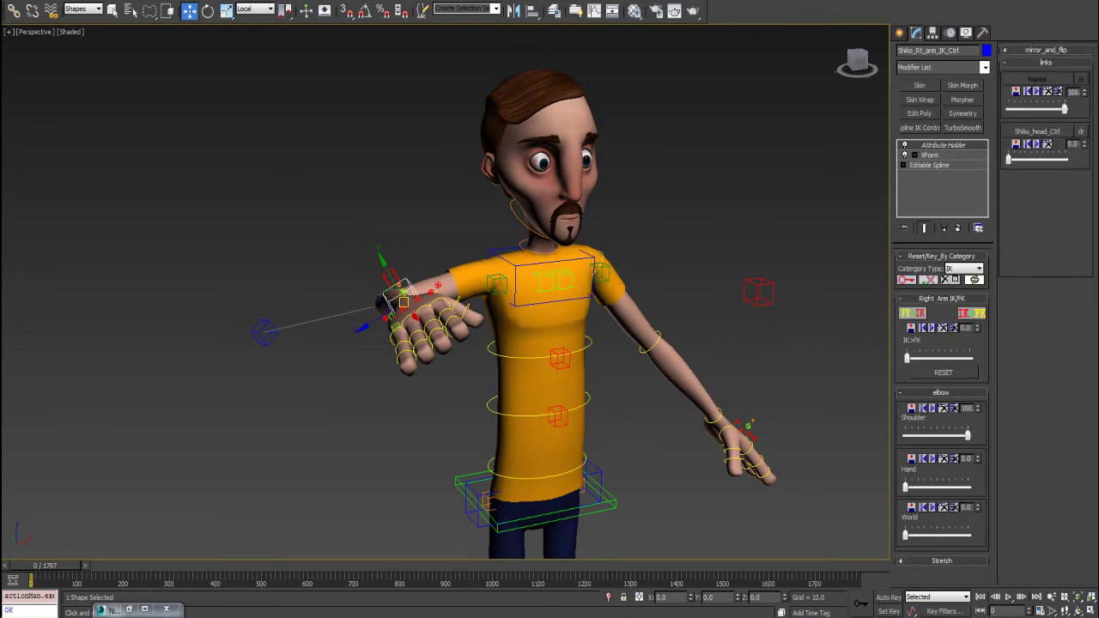
middle_click_drag(391, 303, 358, 326)
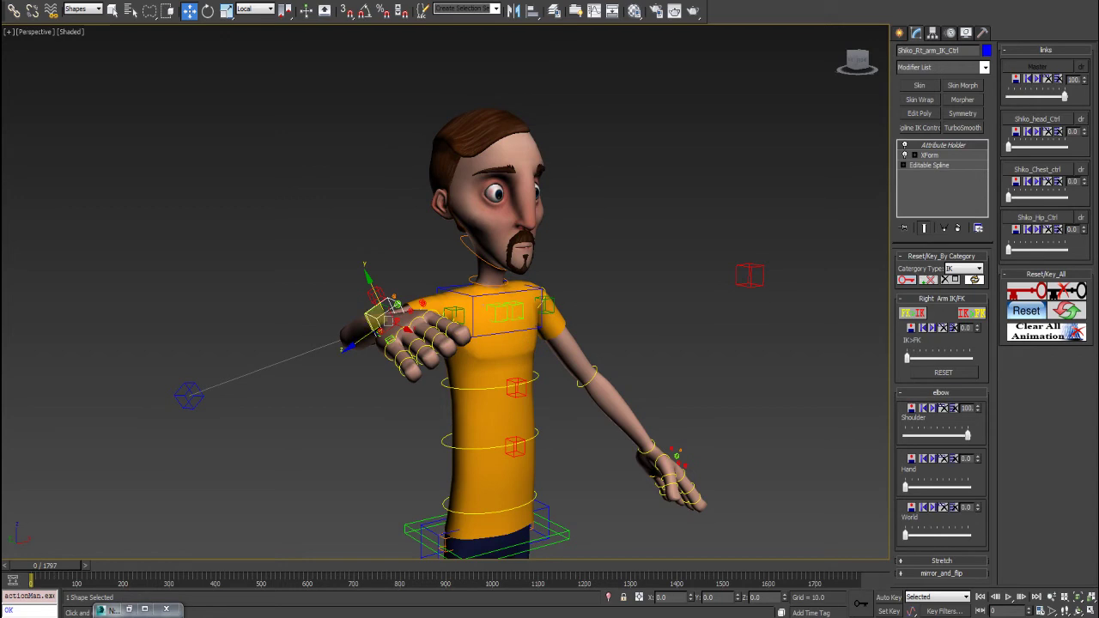
Step: Switch the right arm to matched FK and rotate its clavicle FK and clavicle stretchy controls to raise the arm overhead
left_click(912, 312)
left_click(652, 266)
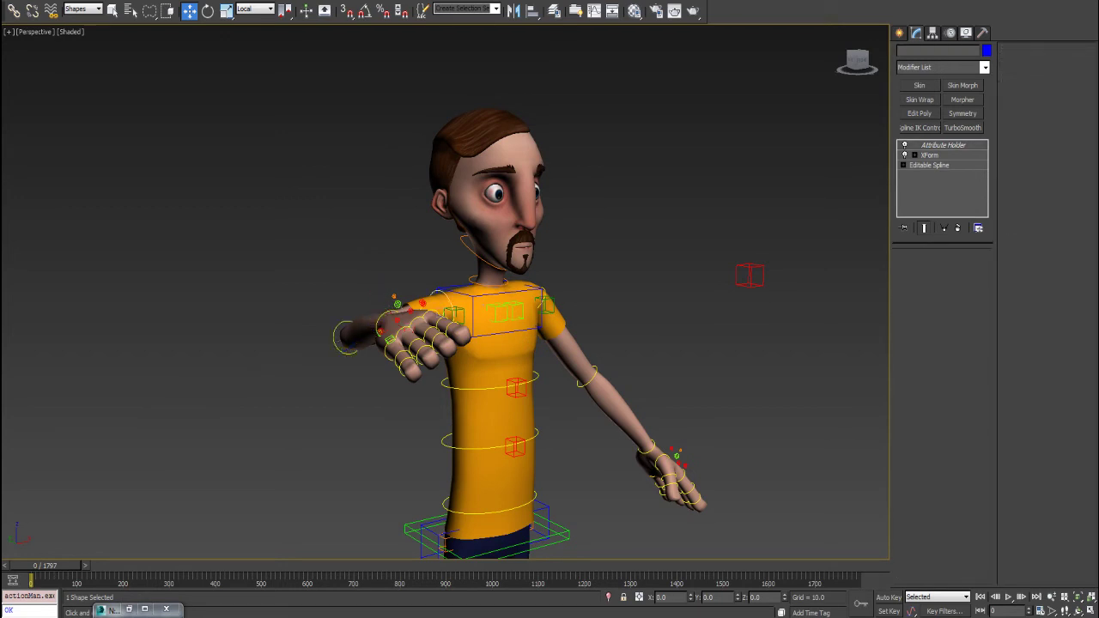
right_click(446, 306)
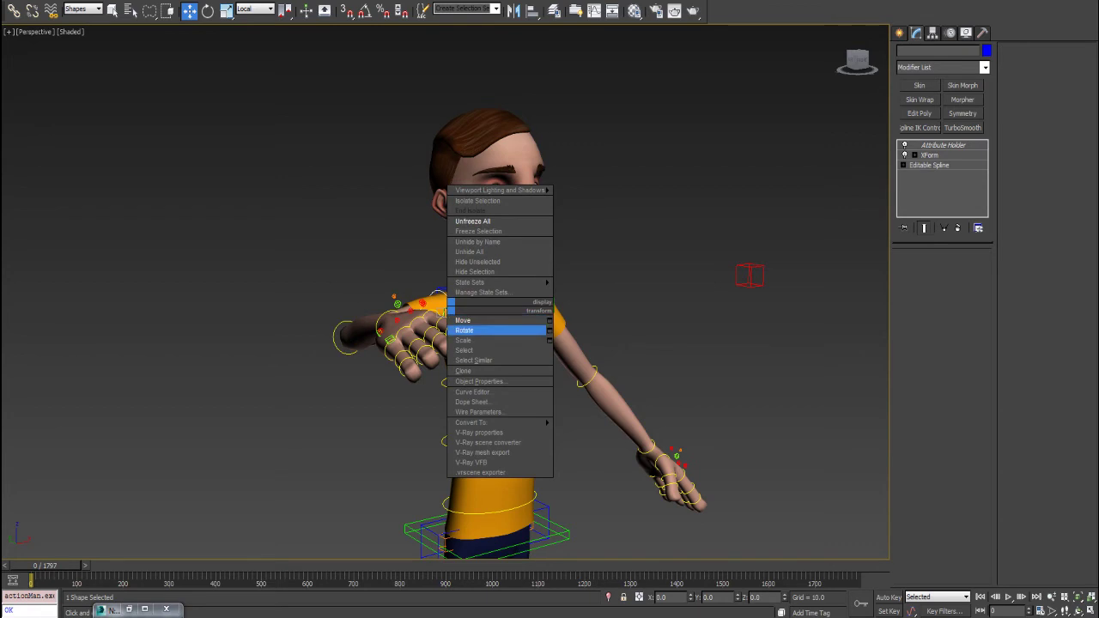
left_click(476, 330)
left_click_drag(396, 302, 426, 330)
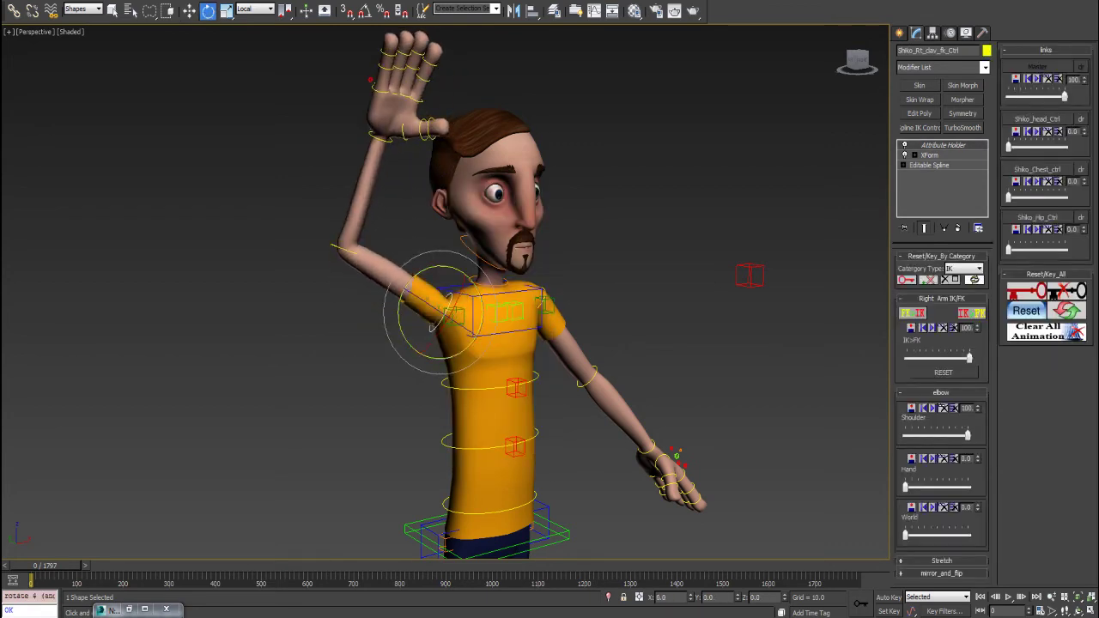
left_click(496, 314)
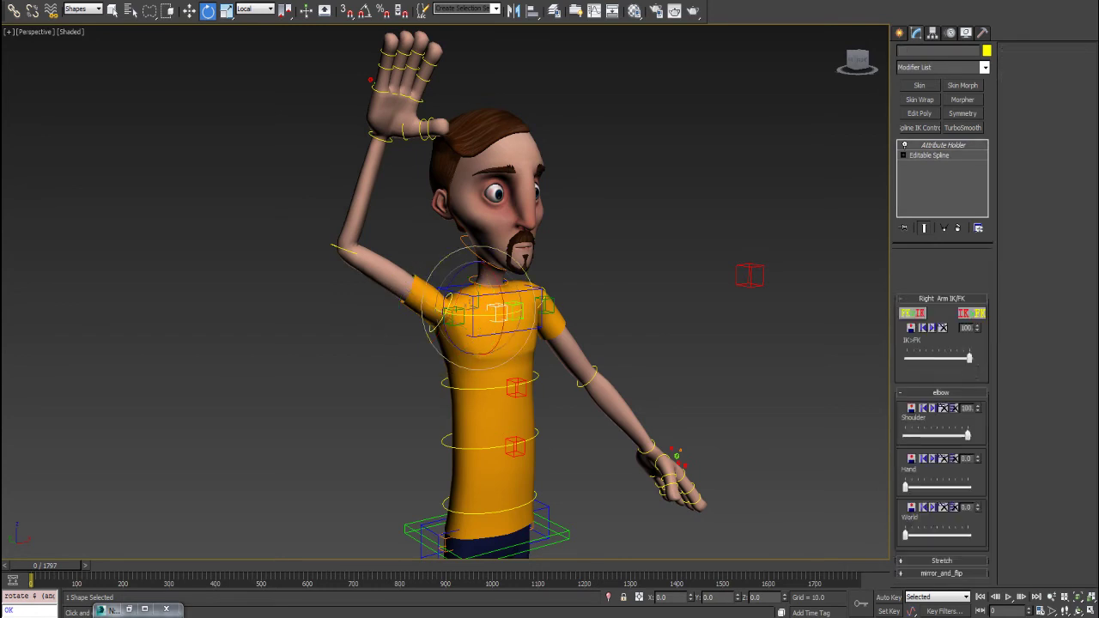
left_click_drag(446, 289, 463, 262)
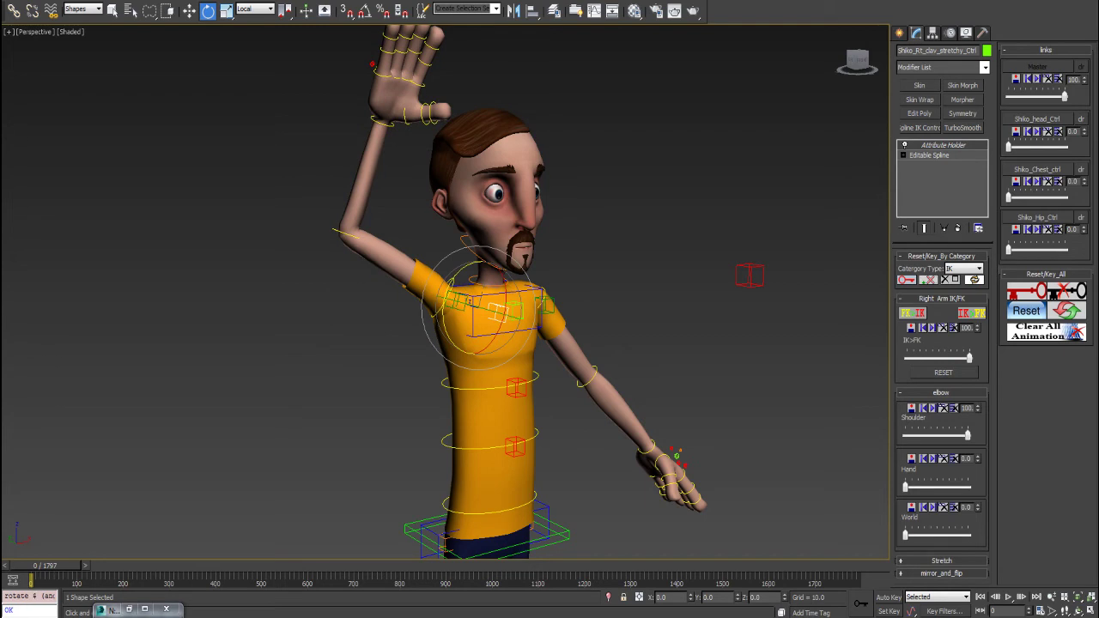
Step: Rotate the right forearm FK control at the wrist to bend the hand toward the top of the head
left_click(384, 124)
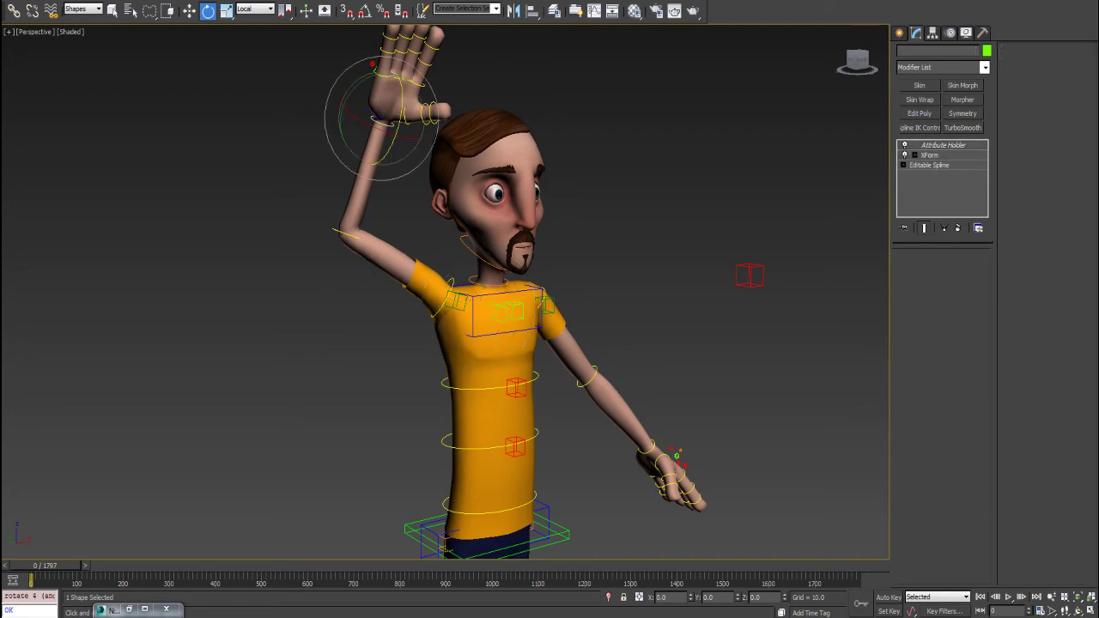
left_click_drag(383, 132, 446, 144)
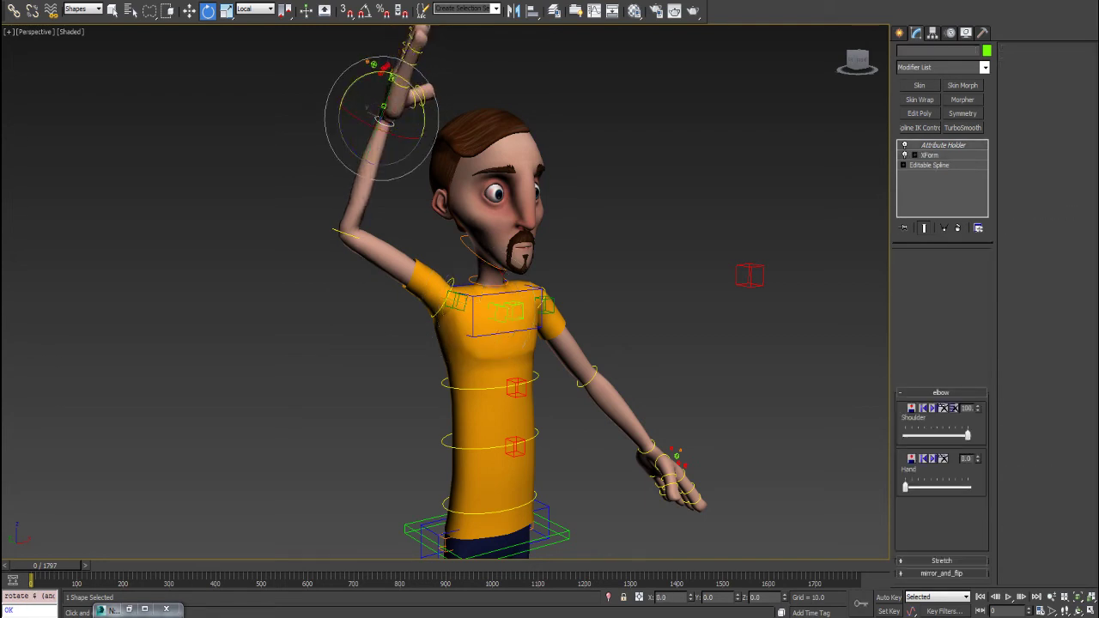
mouse_move(410, 85)
left_mouse_down()
mouse_move(452, 125)
mouse_move(410, 82)
left_mouse_up()
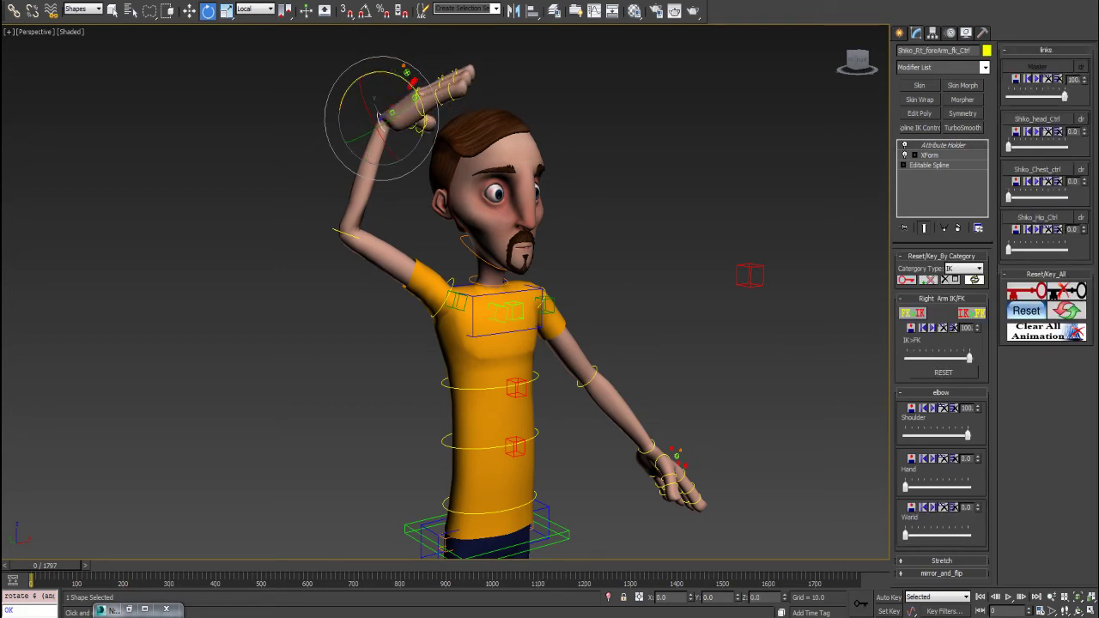
Step: Switch the right arm to matched IK and move the arm IK control so the hand rests on the head
left_click(971, 313)
middle_click_drag(601, 327, 561, 329, "alt")
left_click(375, 109)
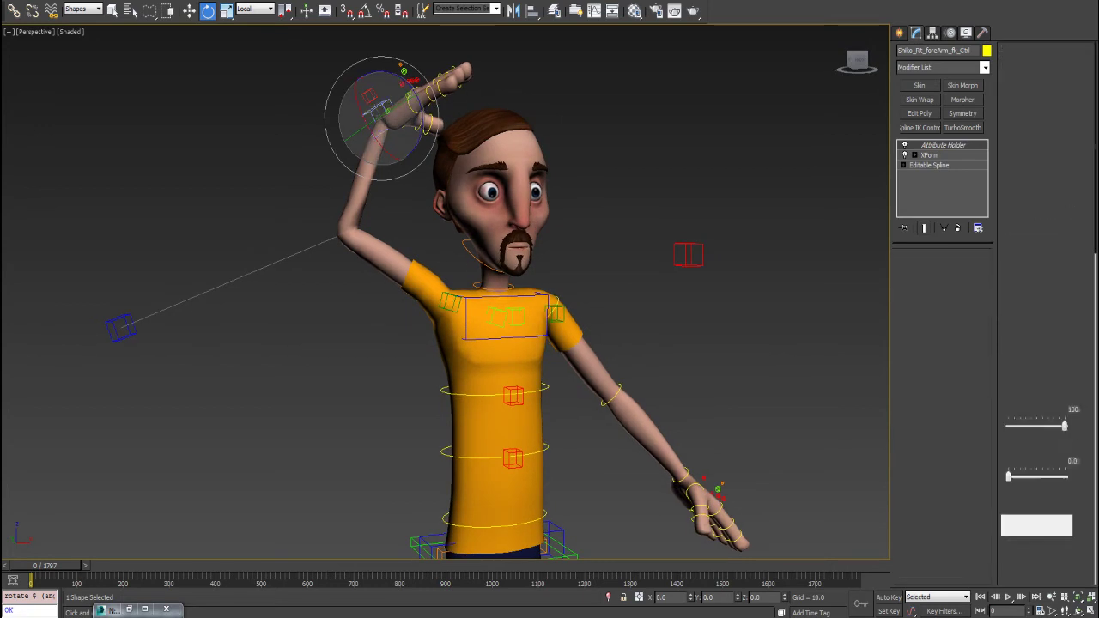
right_click(375, 109)
left_click(400, 112)
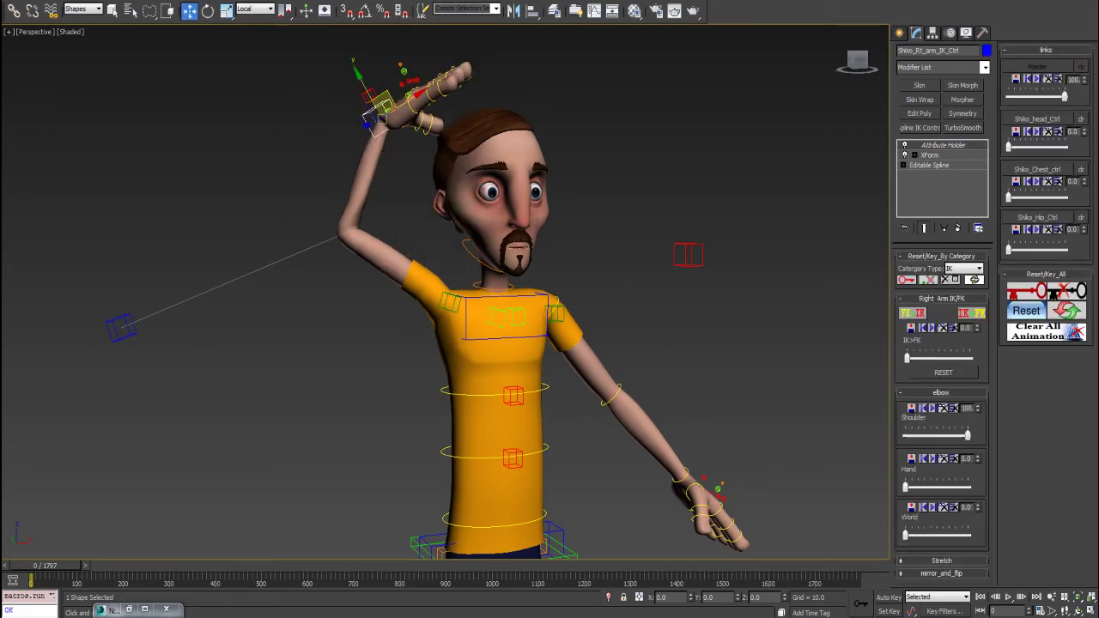
left_click_drag(375, 113, 410, 136)
middle_click_drag(416, 135, 385, 121, "alt")
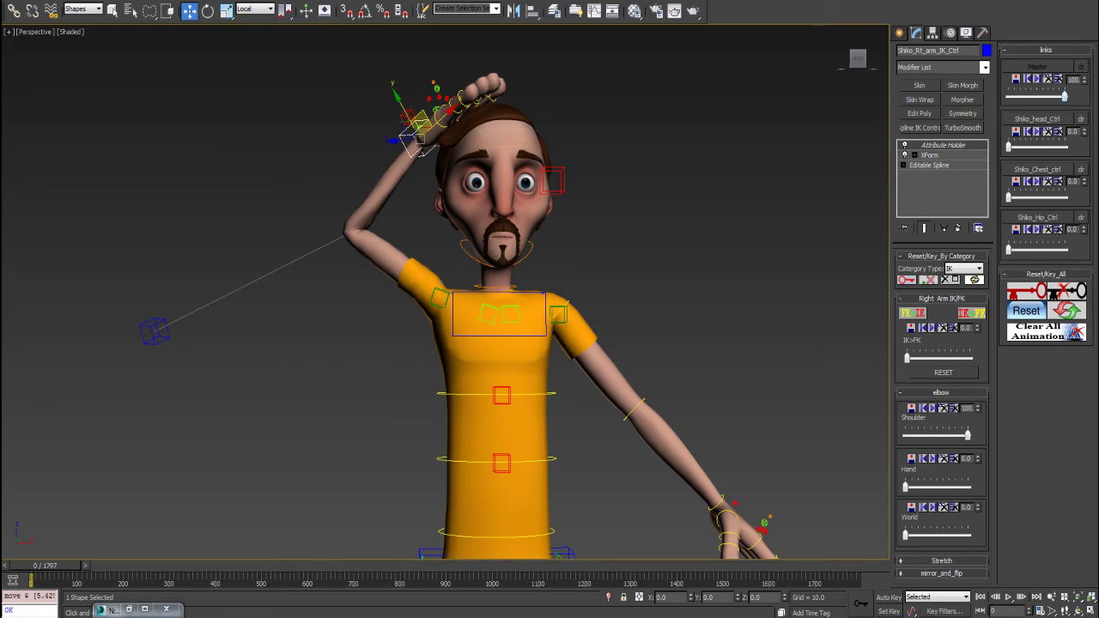
Step: Link the right arm IK control to the head by setting Shiko_head_Ctrl to 100 and Master to 0
scroll(588, 77, "down", 5)
middle_click_drag(588, 77, 577, 147, "alt")
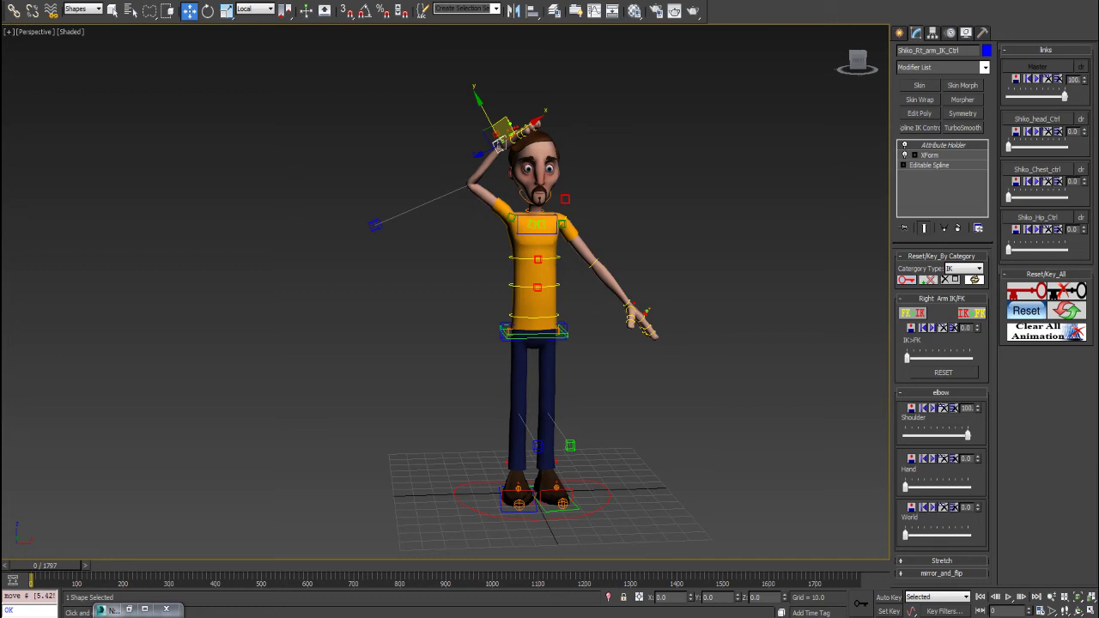
middle_click_drag(536, 317, 539, 326)
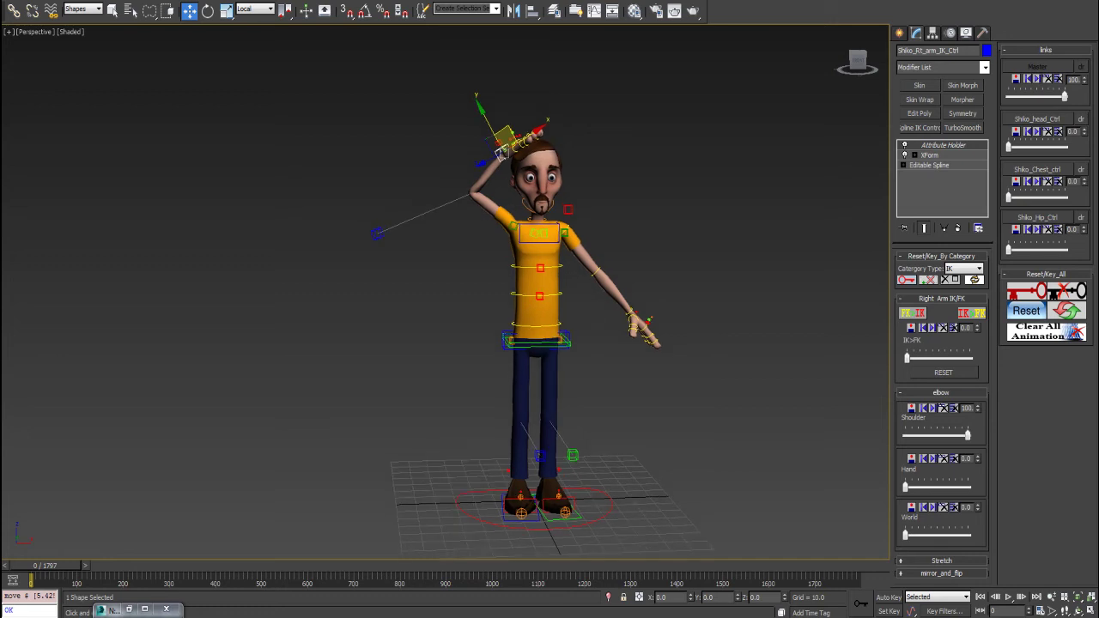
scroll(581, 233, "up", 2)
mouse_move(533, 300)
middle_mouse_down()
mouse_move(539, 323)
mouse_move(536, 300)
mouse_move(580, 302)
mouse_move(545, 300)
middle_mouse_up()
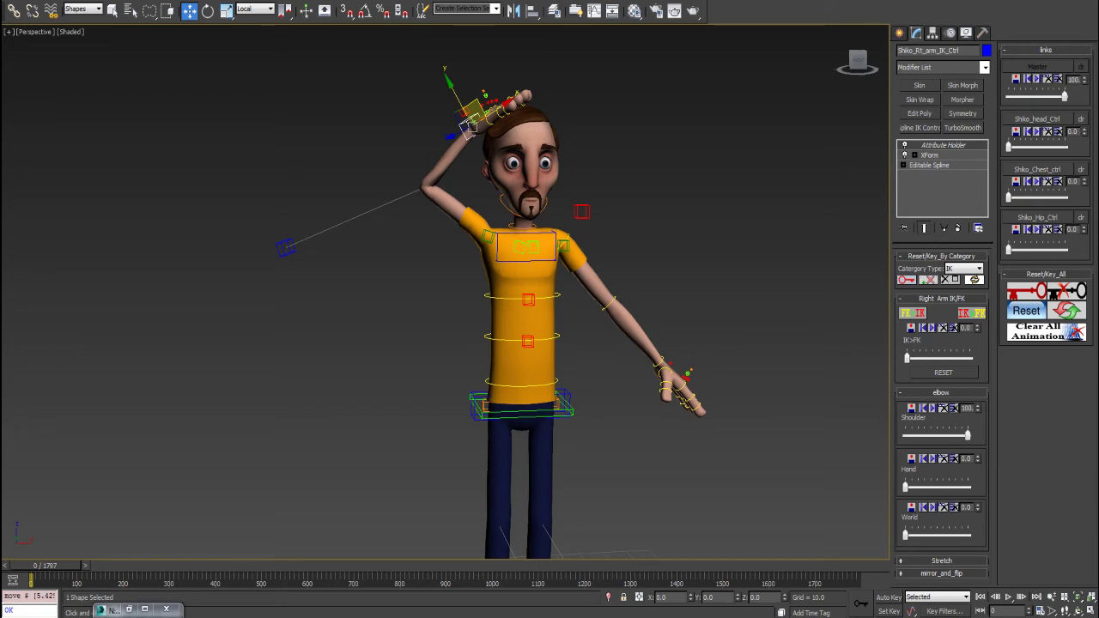
left_click_drag(1008, 146, 1065, 146)
left_click_drag(1064, 96, 1008, 96)
Step: Rotate the head control to test whether the linked hand follows, and undo the rotation
middle_click_drag(447, 206, 499, 225, "alt")
scroll(468, 206, "up", 3)
left_click(509, 205)
key("e")
mouse_move(513, 209)
left_mouse_down()
mouse_move(531, 225)
mouse_move(518, 203)
mouse_move(527, 207)
left_mouse_up()
key("ctrl+z")
Step: Reselect the right arm IK control, pick its Shiko_Hip_Ctrl link entry and activate the Move tool
left_click(443, 105)
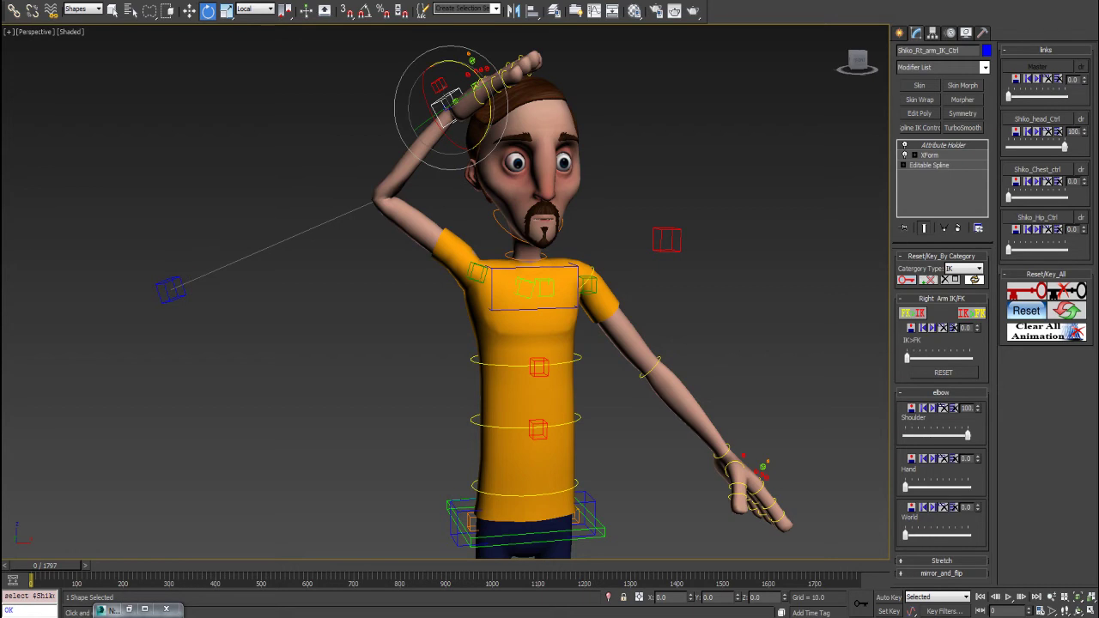
middle_click_drag(532, 291, 529, 268)
middle_click_drag(549, 343, 551, 360)
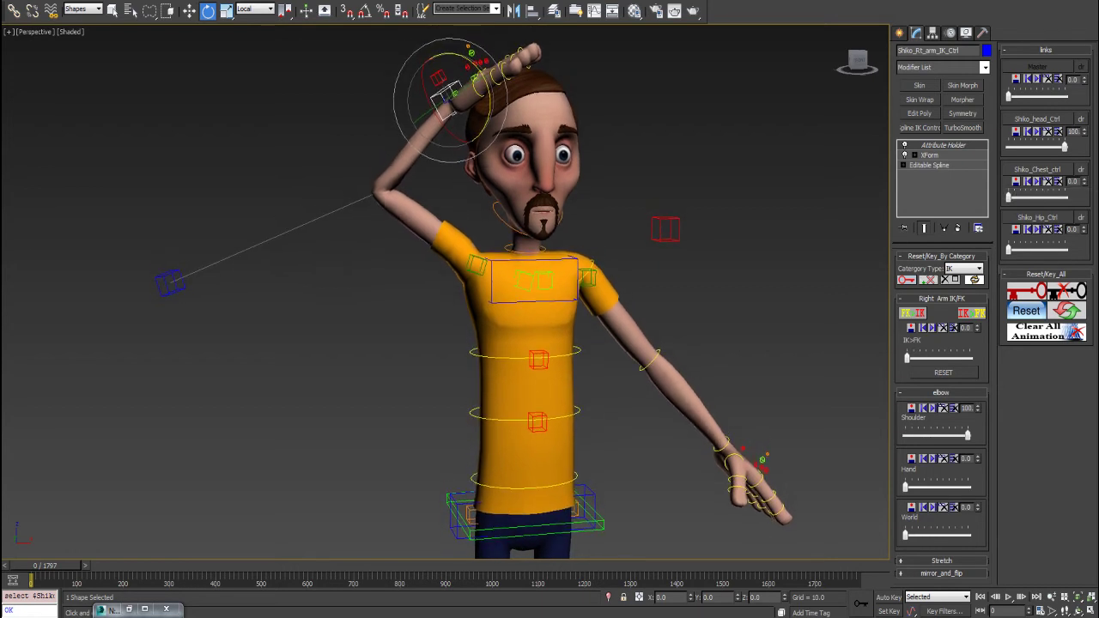
left_click(1037, 217)
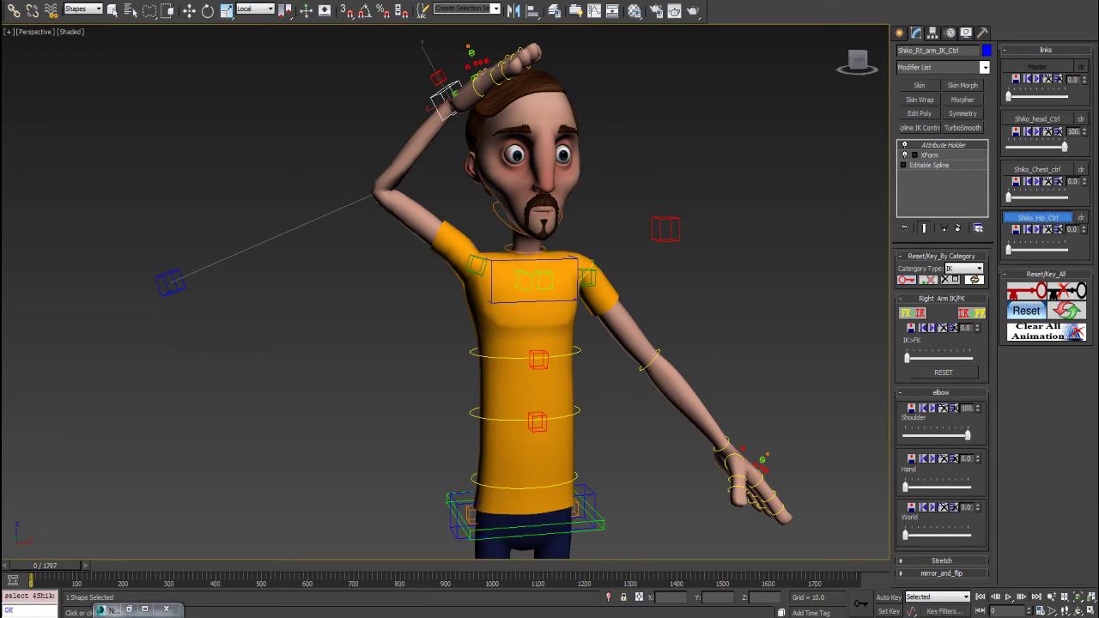
key("w")
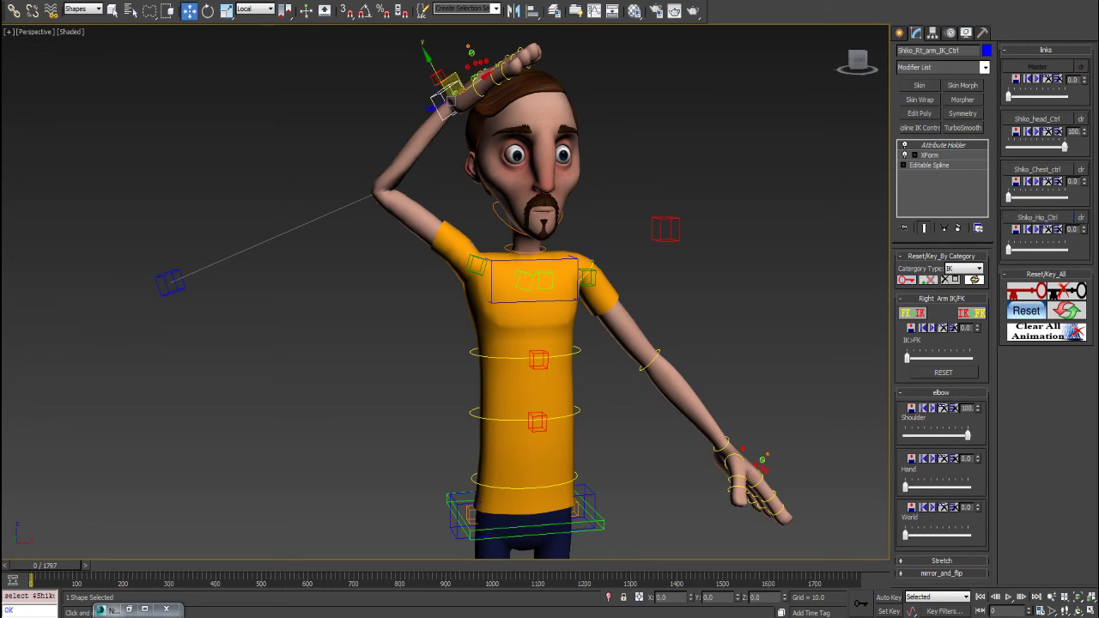
middle_click_drag(515, 343, 468, 253)
scroll(543, 245, "up", 3)
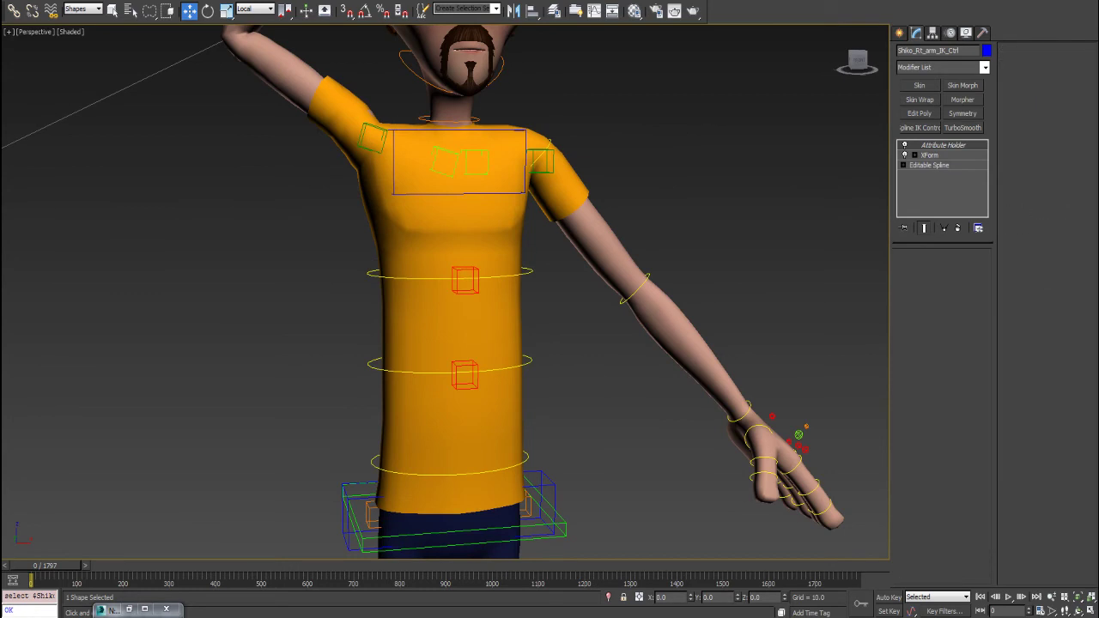
Step: Create a sphere on the ground beside the character's left foot with a radius of about 53
left_click(632, 289)
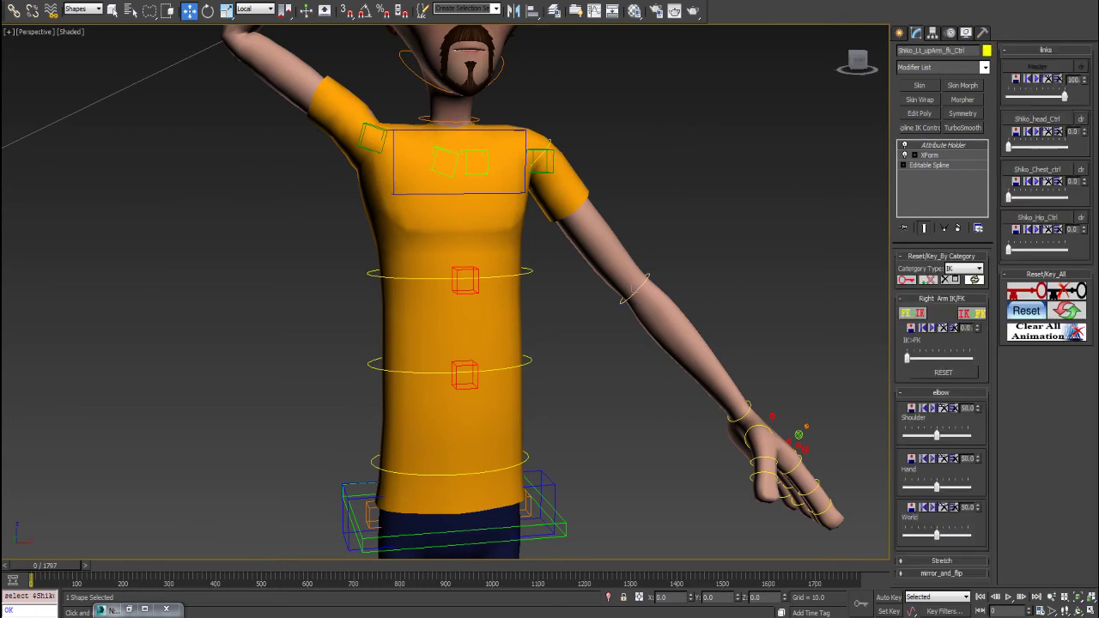
scroll(635, 288, "down", 6)
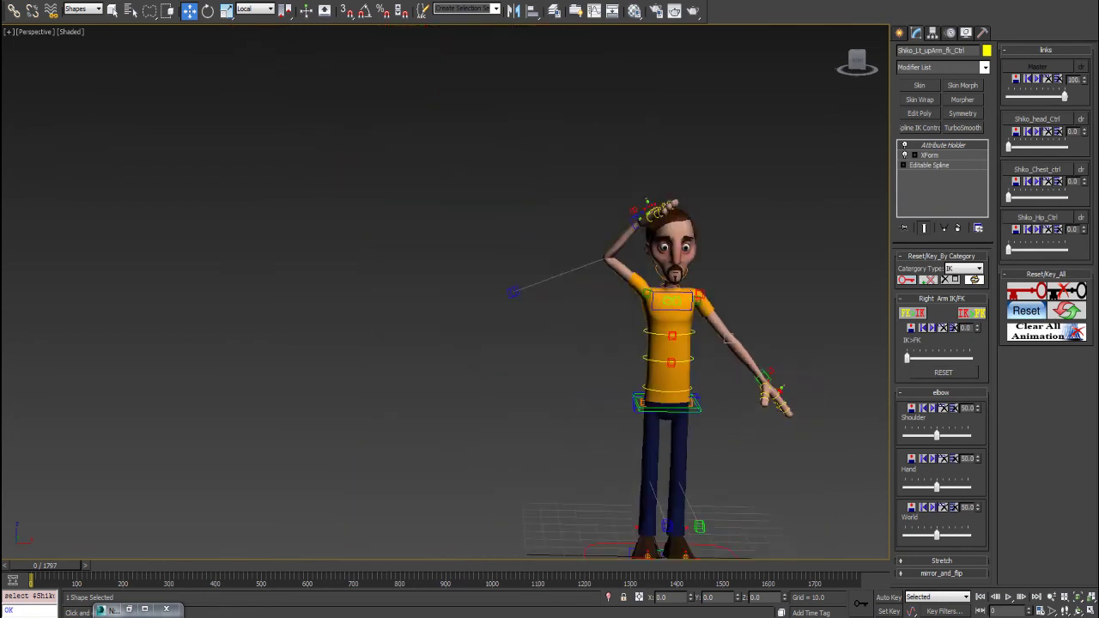
middle_click_drag(635, 288, 552, 216)
left_click(899, 33)
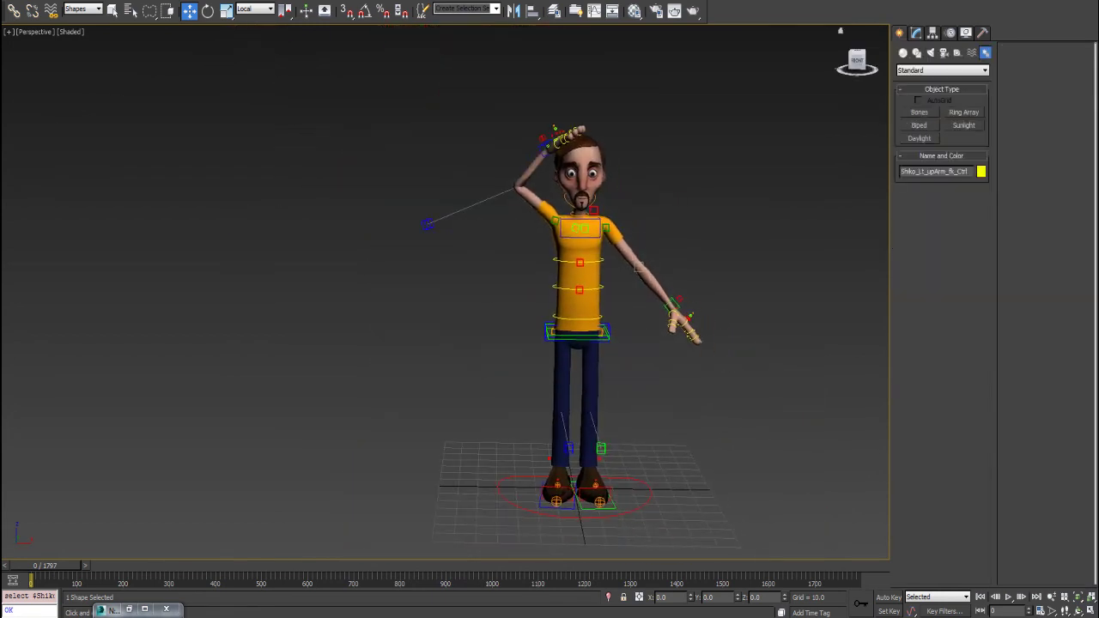
left_click(902, 52)
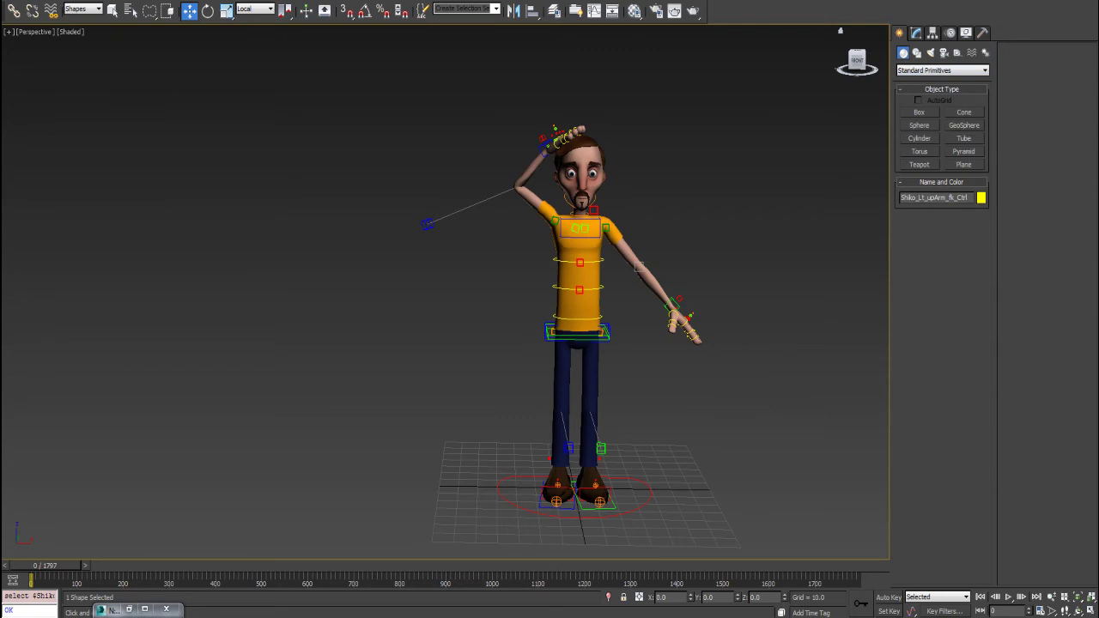
left_click(918, 125)
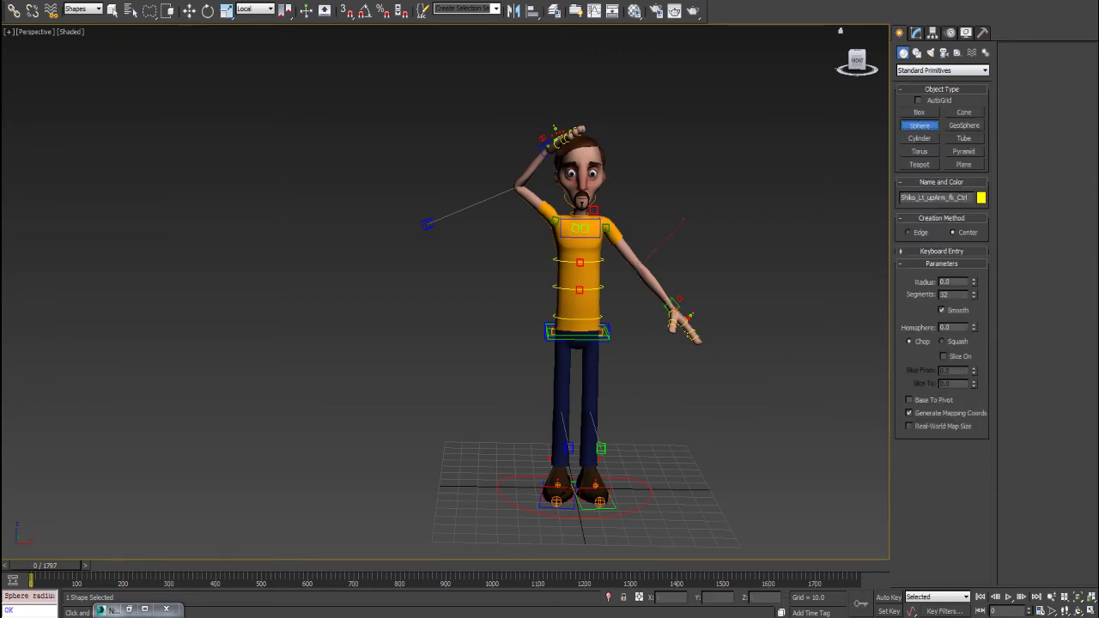
left_click_drag(675, 477, 741, 476)
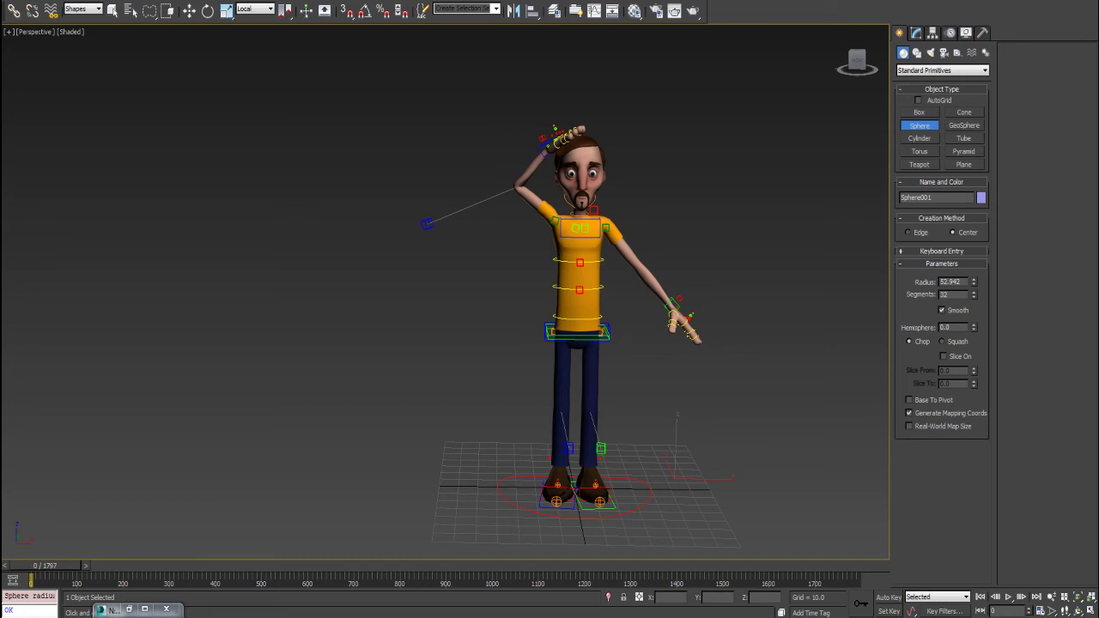
key("w")
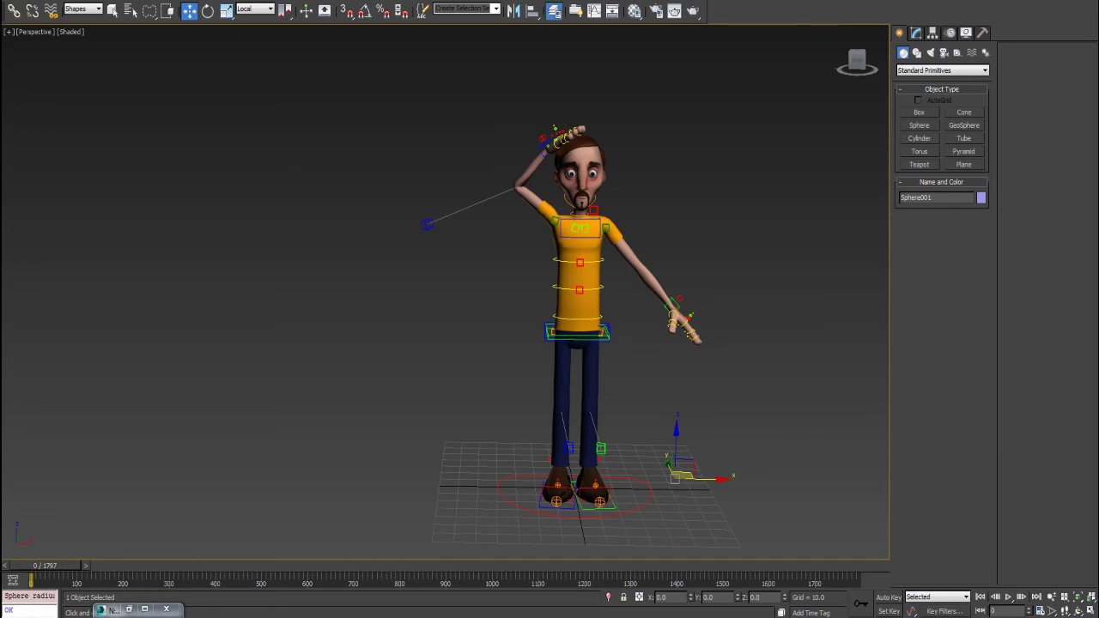
Step: Make layer 0 (default) the current layer and add the sphere to it
left_click(555, 11)
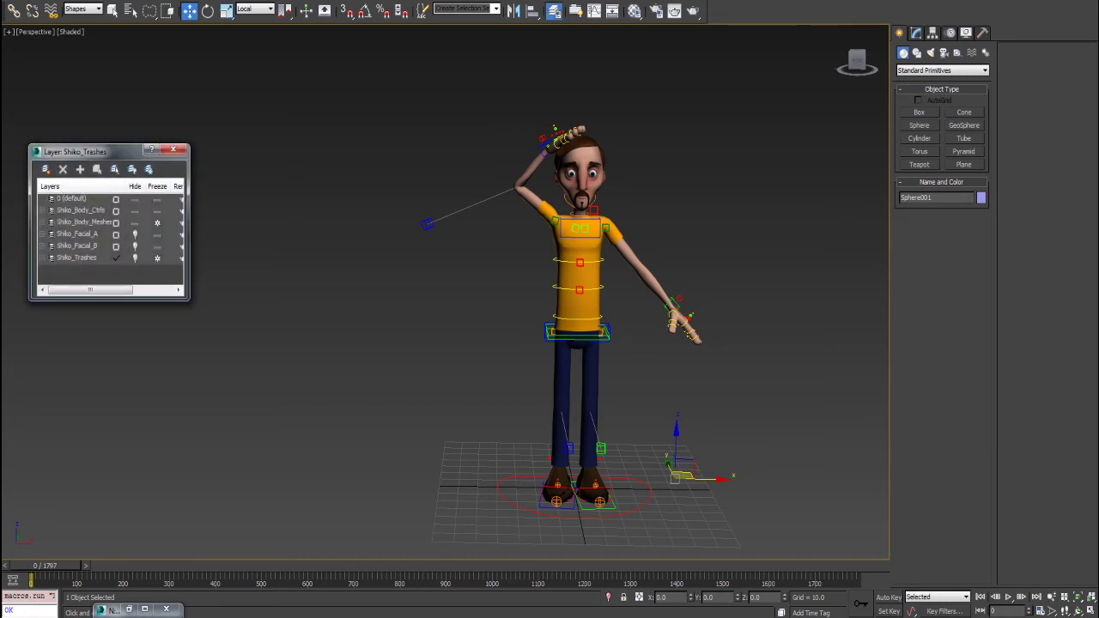
left_click(116, 199)
left_click(80, 169)
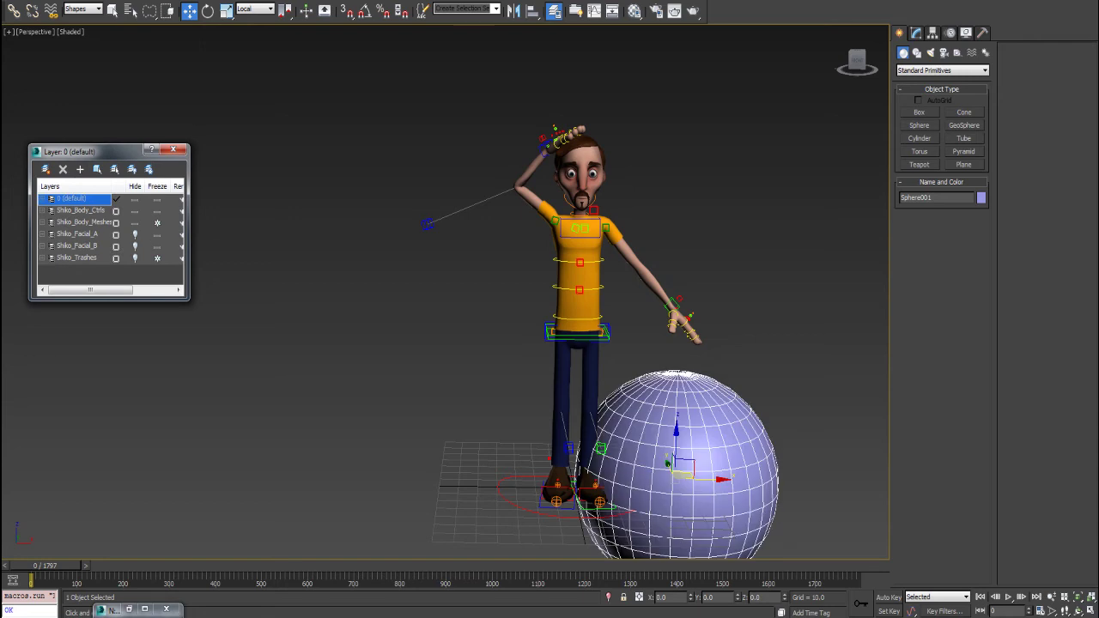
Step: Close the layer manager and reduce the sphere's radius to about 14.8
left_click(915, 32)
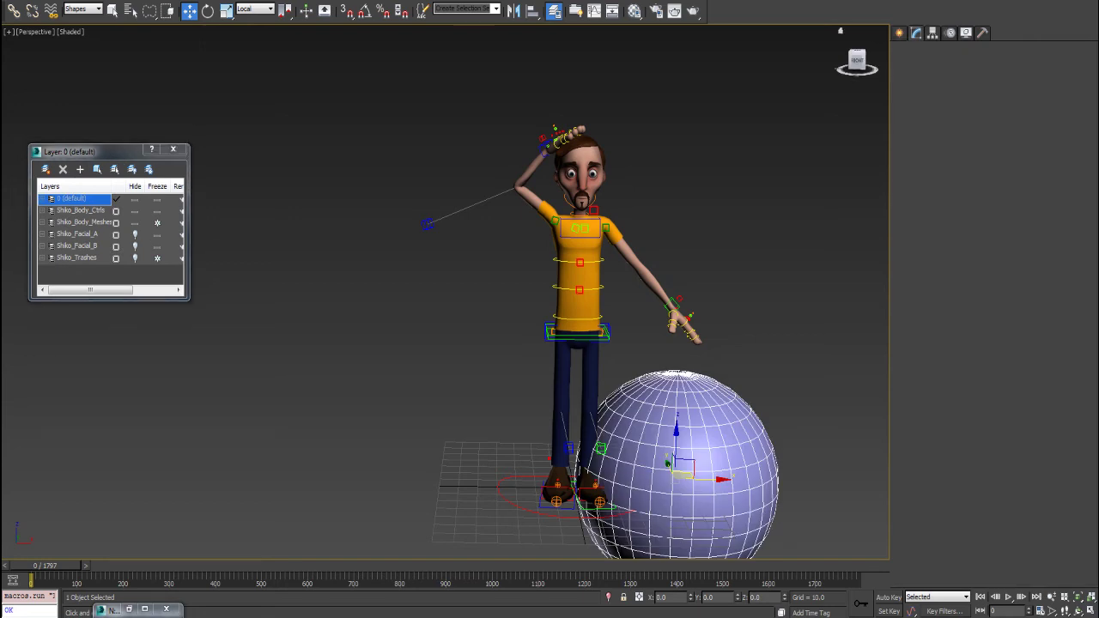
left_click(173, 149)
left_click_drag(973, 275, 973, 365)
middle_click_drag(686, 360, 626, 311)
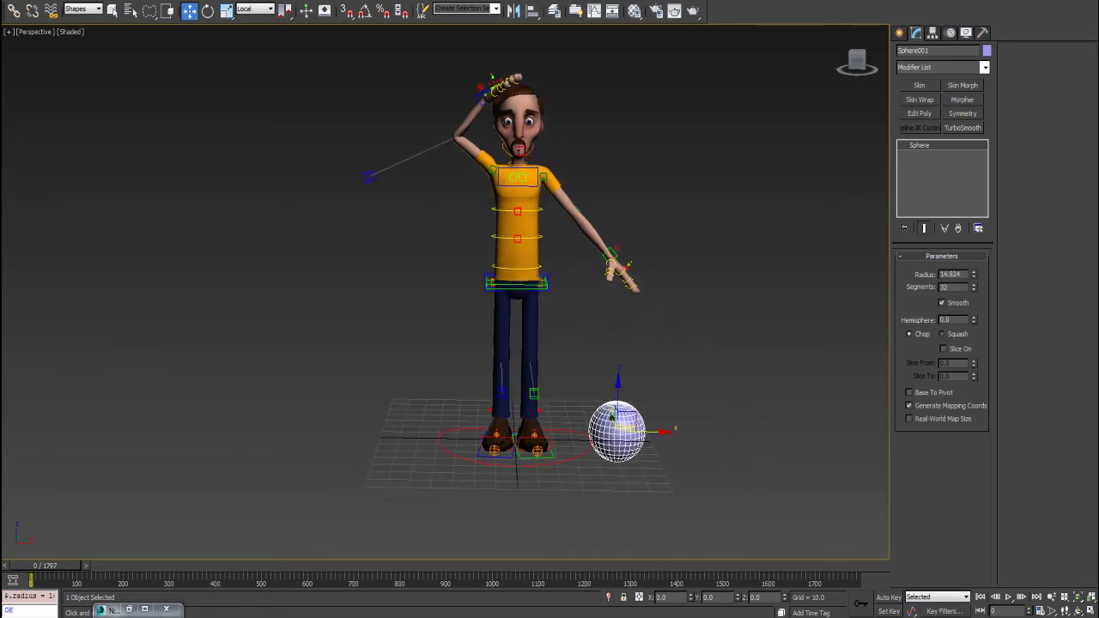
Step: Move the sphere up from the ground and align it in depth so that it sits directly beneath the character's left palm
left_click_drag(616, 429, 613, 297)
middle_click_drag(613, 298, 508, 326, "alt")
middle_click_drag(508, 326, 540, 311)
left_click_drag(648, 277, 603, 273)
middle_click_drag(607, 273, 665, 258, "alt")
scroll(666, 258, "up", 3)
left_click_drag(583, 281, 569, 286)
middle_click_drag(568, 287, 476, 312, "alt")
left_click_drag(569, 279, 588, 276)
middle_click_drag(588, 276, 672, 255, "alt")
left_click_drag(580, 281, 576, 277)
Step: Replace the left arm IK control's Shiko_head_Ctrl link target with the sphere, setting the selection filter to All so it can be picked
left_click(579, 231)
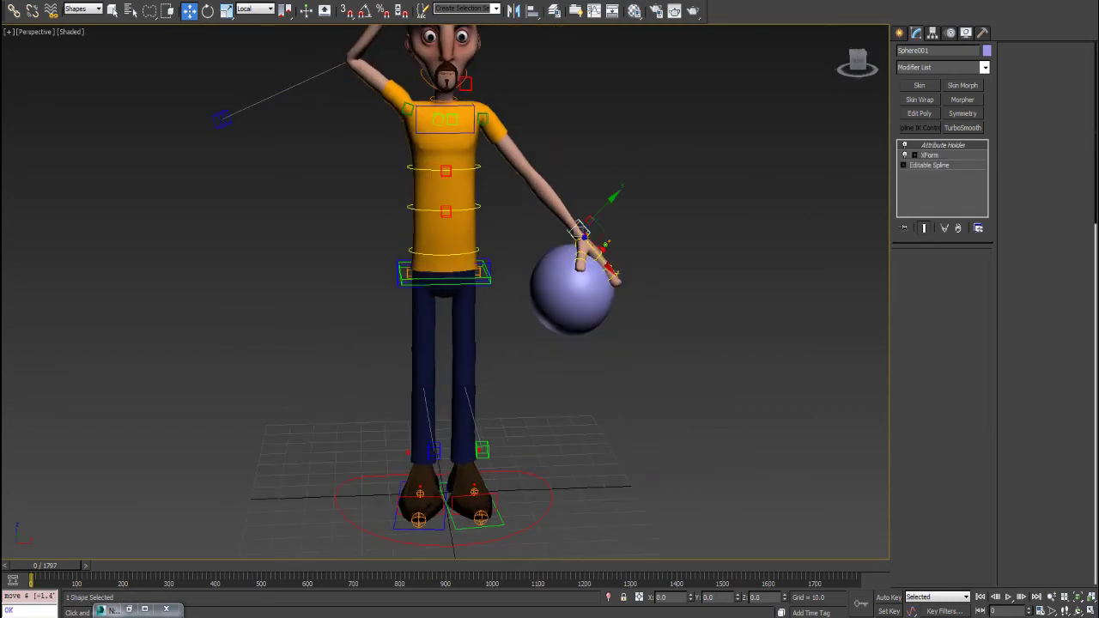
left_click(1038, 119)
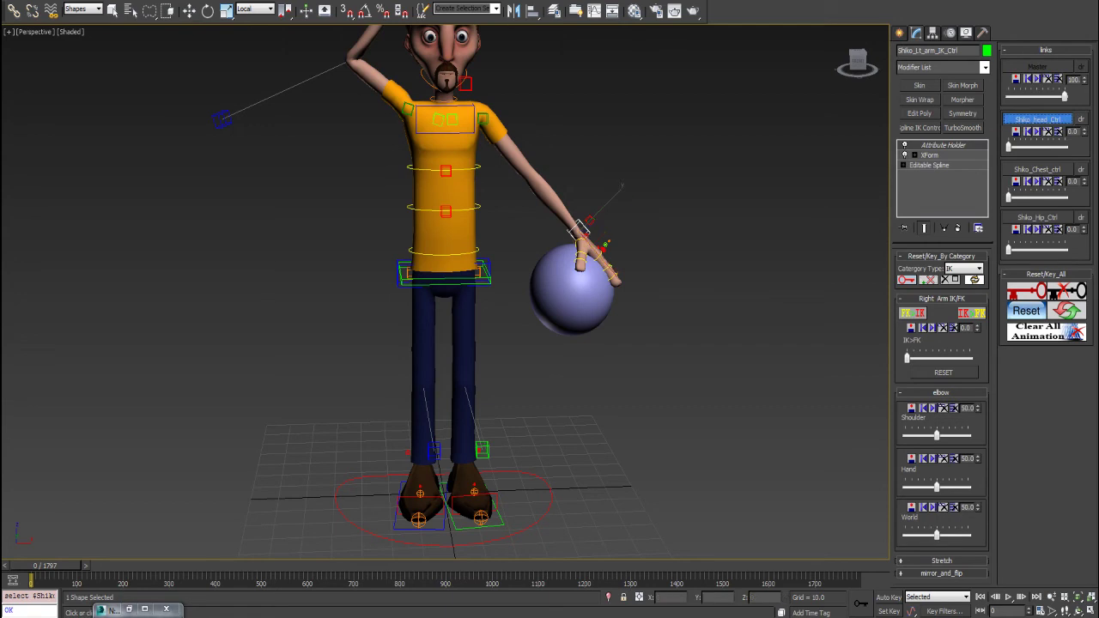
left_click(83, 9)
left_click(82, 19)
key("w")
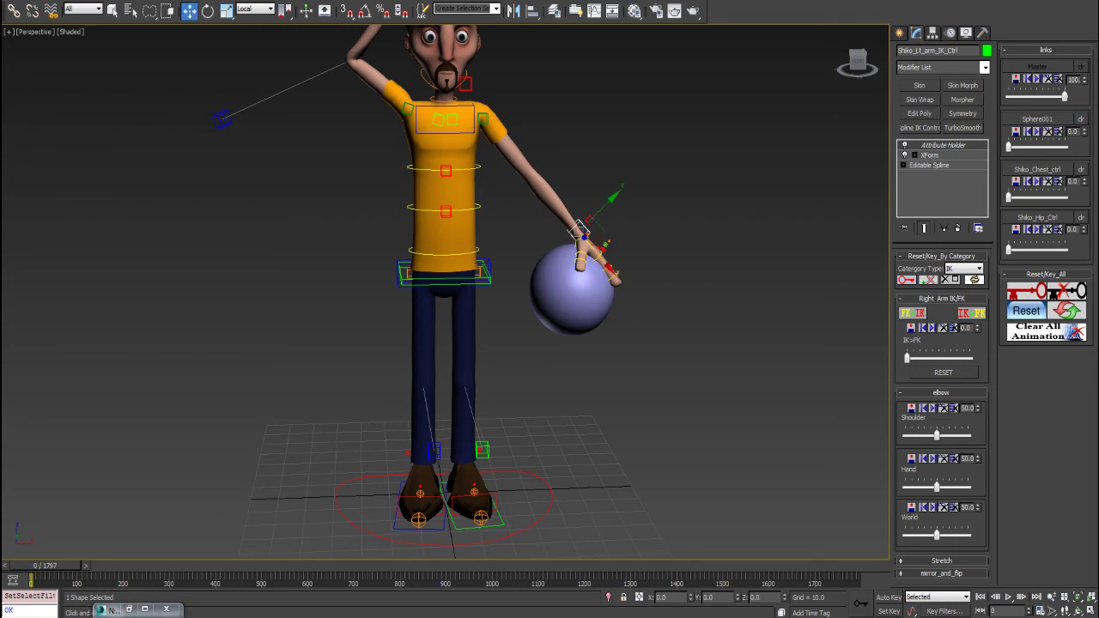
Step: Link the left arm IK control fully to the sphere by setting Master to 0 and the sphere's link to 100
middle_click_drag(549, 292, 522, 288, "alt")
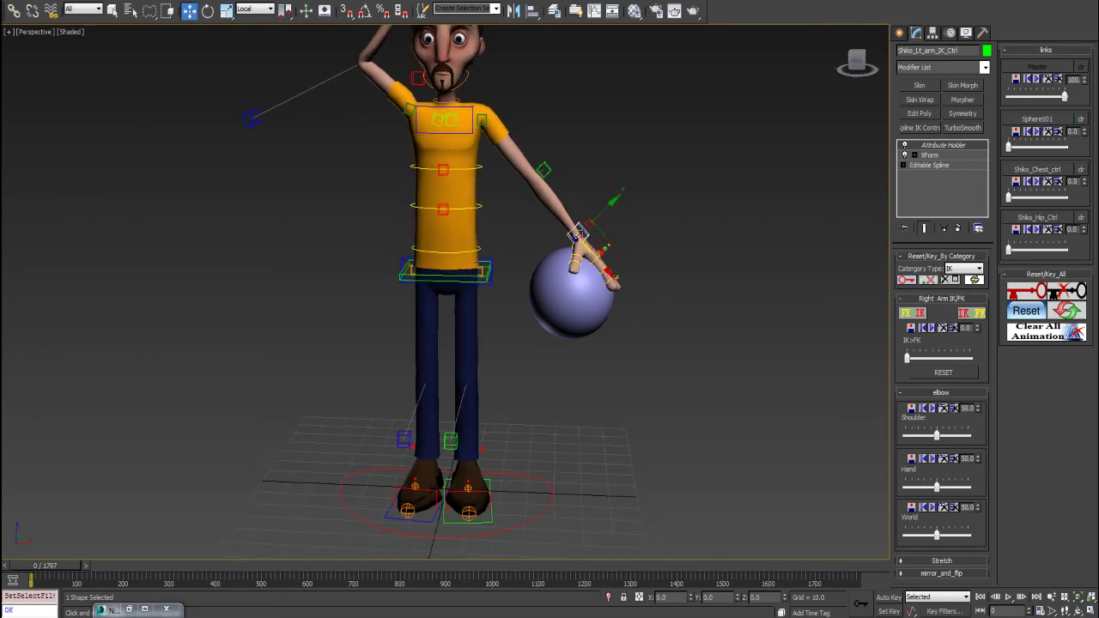
left_click_drag(1065, 96, 1006, 96)
left_click_drag(1008, 147, 1065, 147)
Step: Move the sphere upward to test whether the linked left hand follows
middle_click_drag(549, 291, 554, 322)
left_click(578, 309)
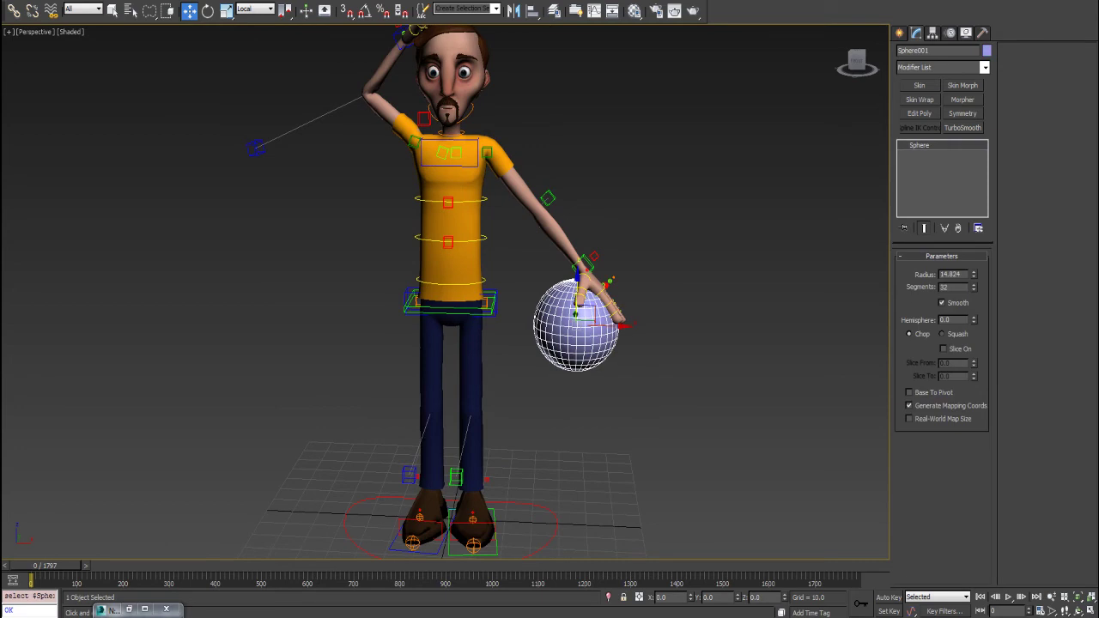
left_click_drag(580, 273, 582, 229)
Step: Select the left arm IK control and reset its pose and link values
left_click(586, 220)
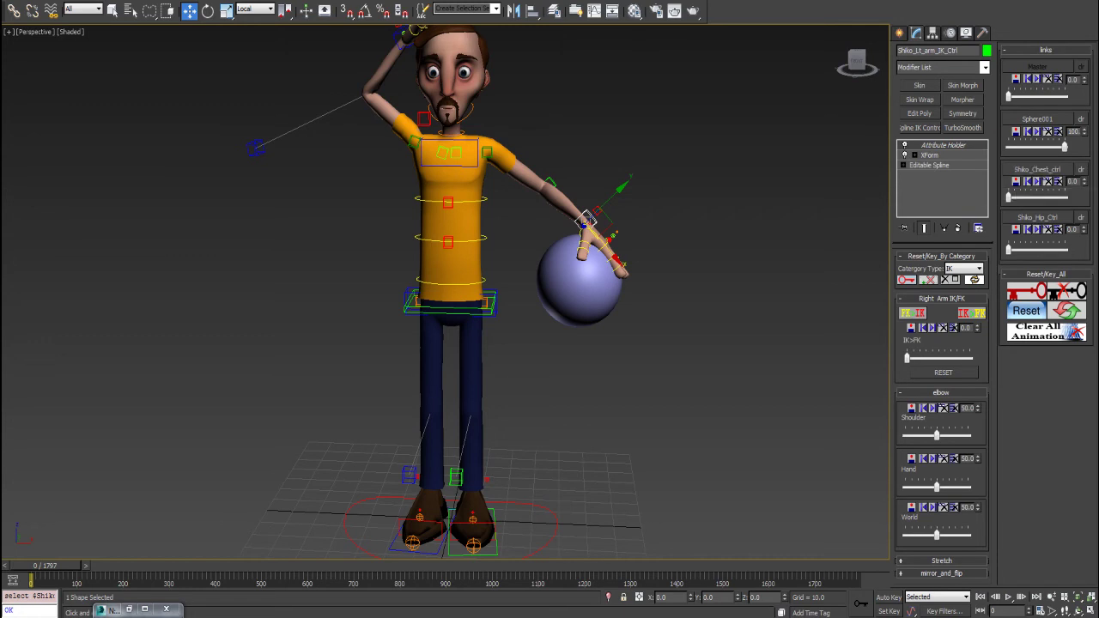
middle_click_drag(532, 257, 549, 318)
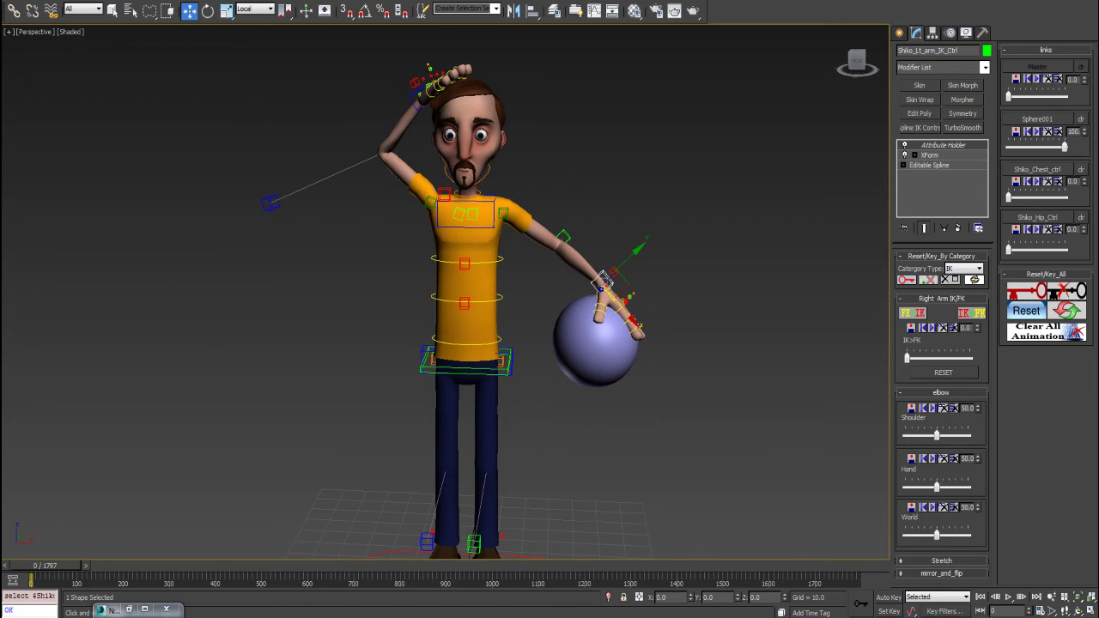
left_click(1025, 311)
Step: Delete the sphere beside the left hand
middle_click_drag(603, 335, 601, 321)
left_click(601, 322)
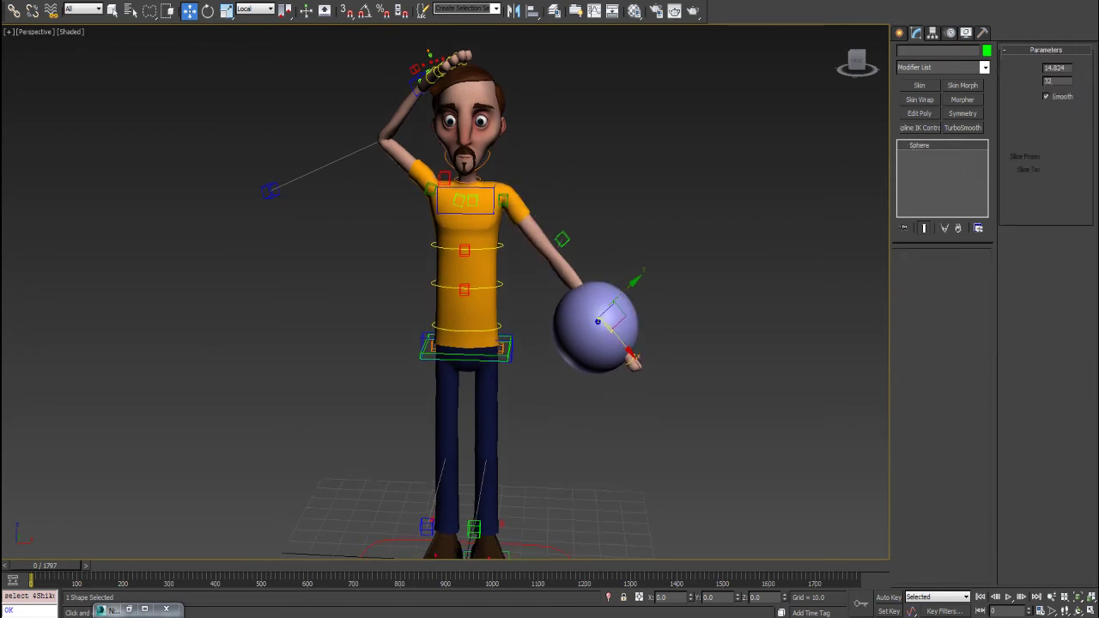
key("Delete")
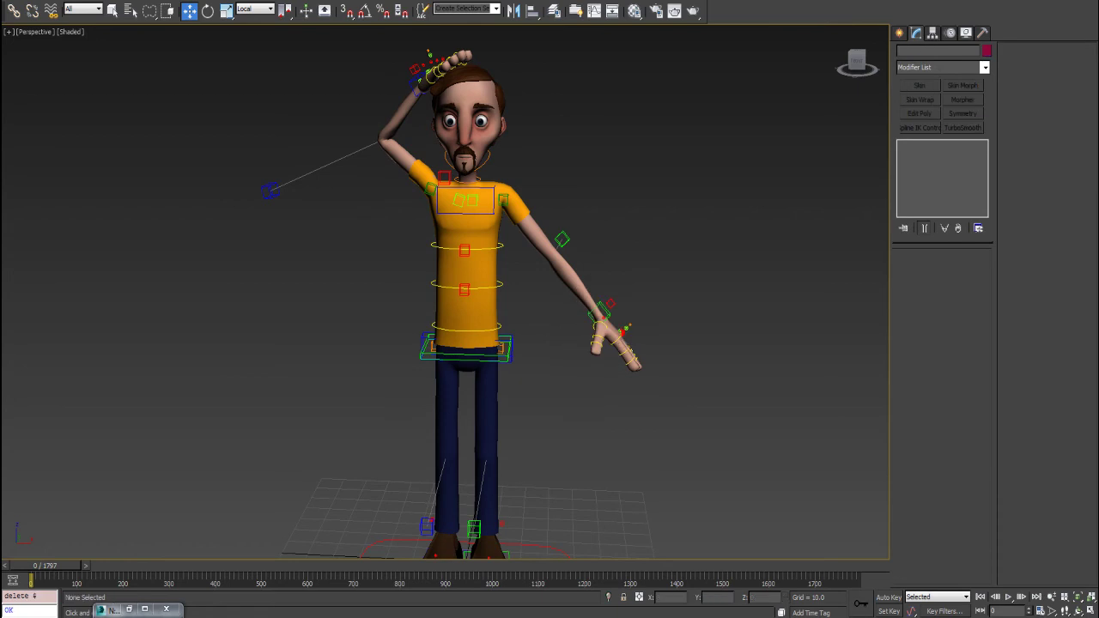
scroll(593, 321, "up", 1)
middle_click_drag(566, 257, 590, 321)
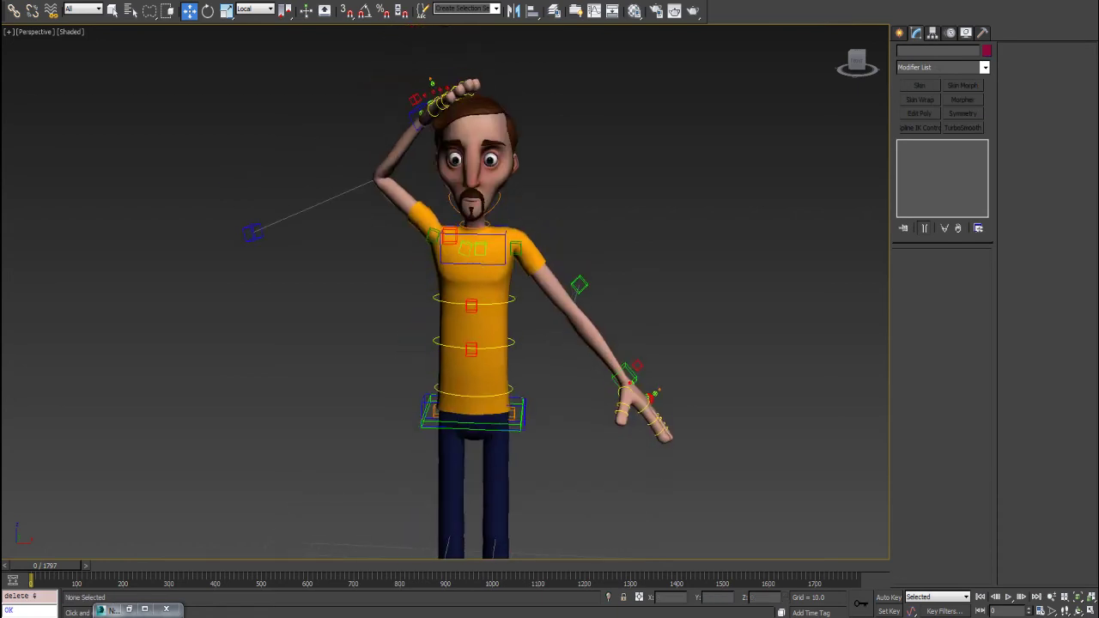
Step: Restore the head control as the left arm IK control's link target in the slot assigned to the sphere
left_click(418, 119)
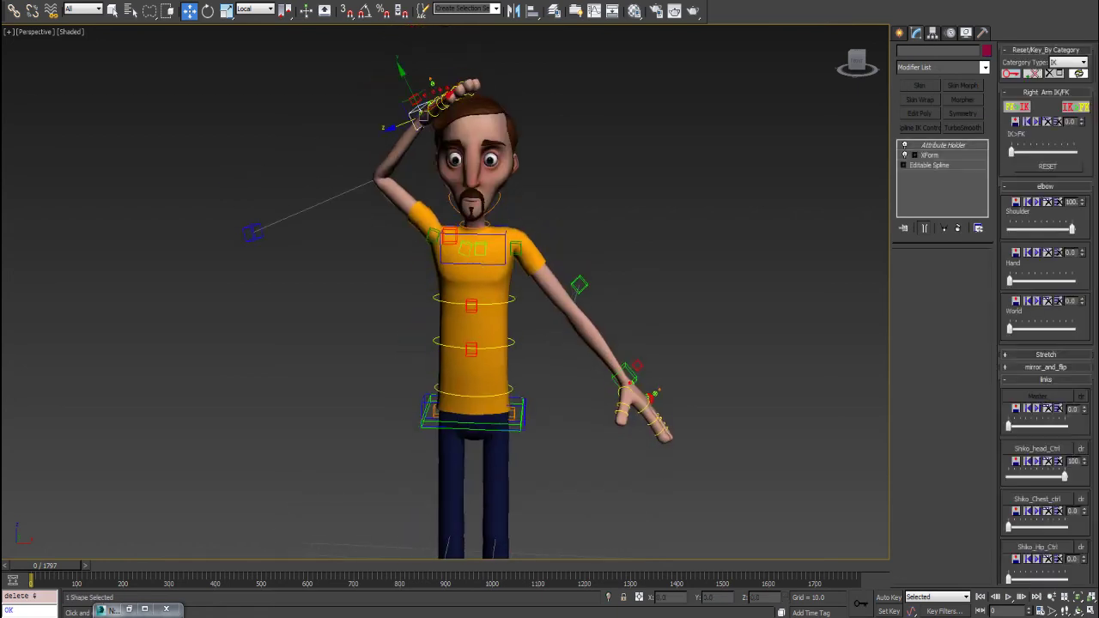
left_click(625, 376)
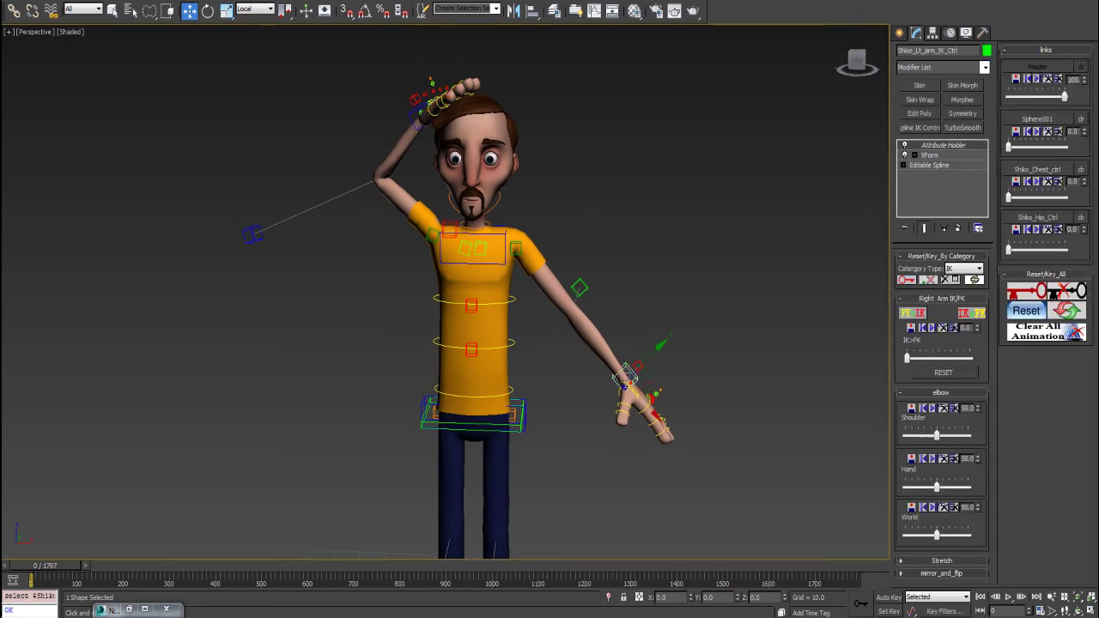
left_click(1036, 120)
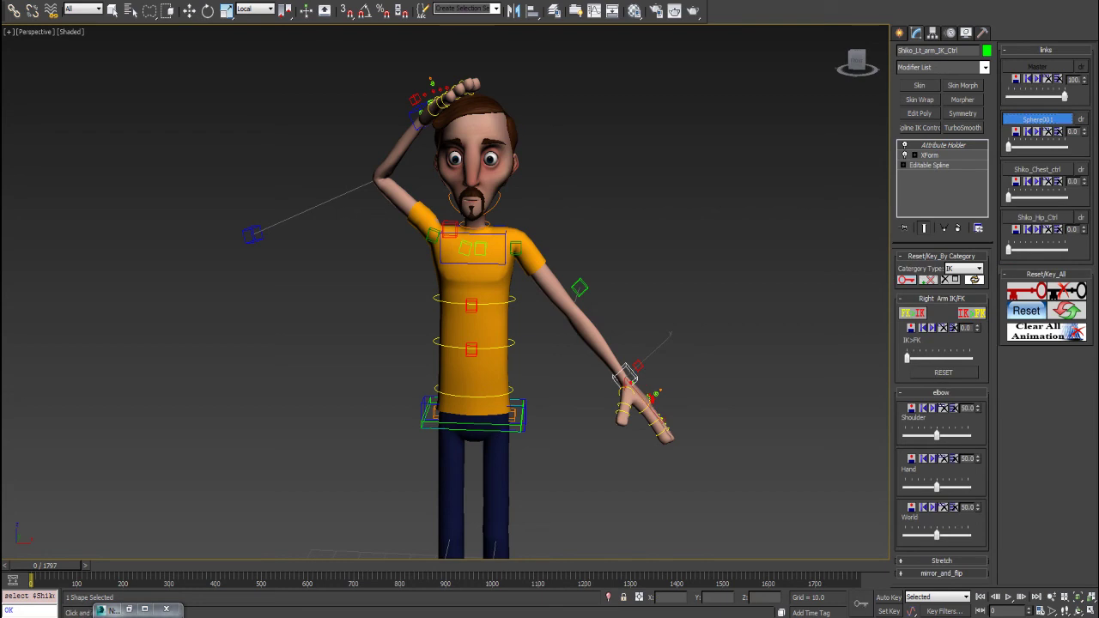
key("w")
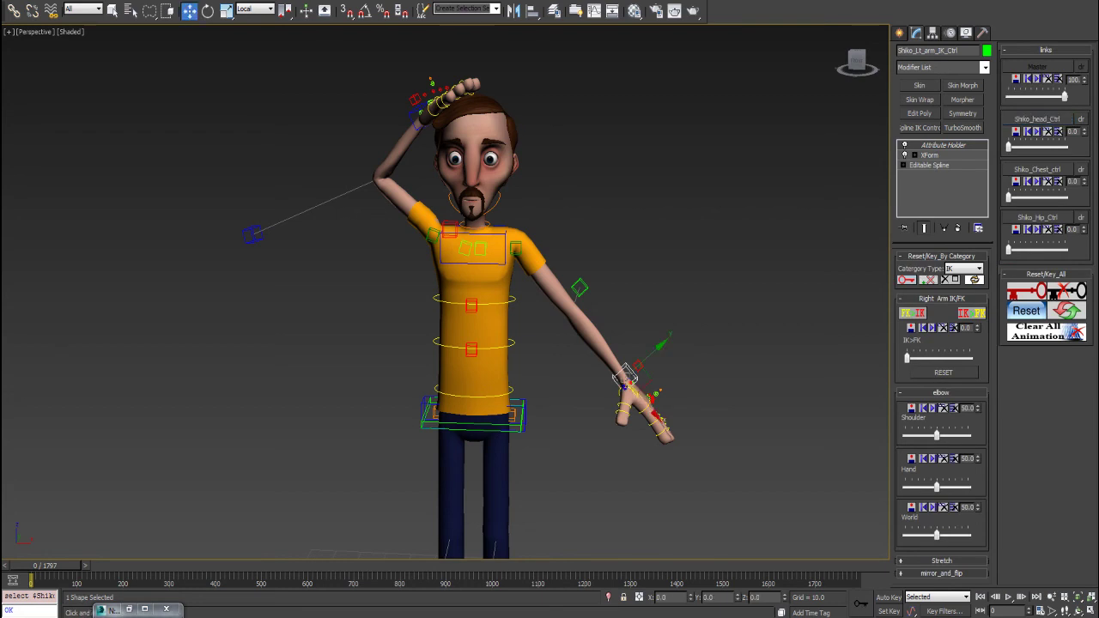
middle_click_drag(549, 326, 528, 318, "alt")
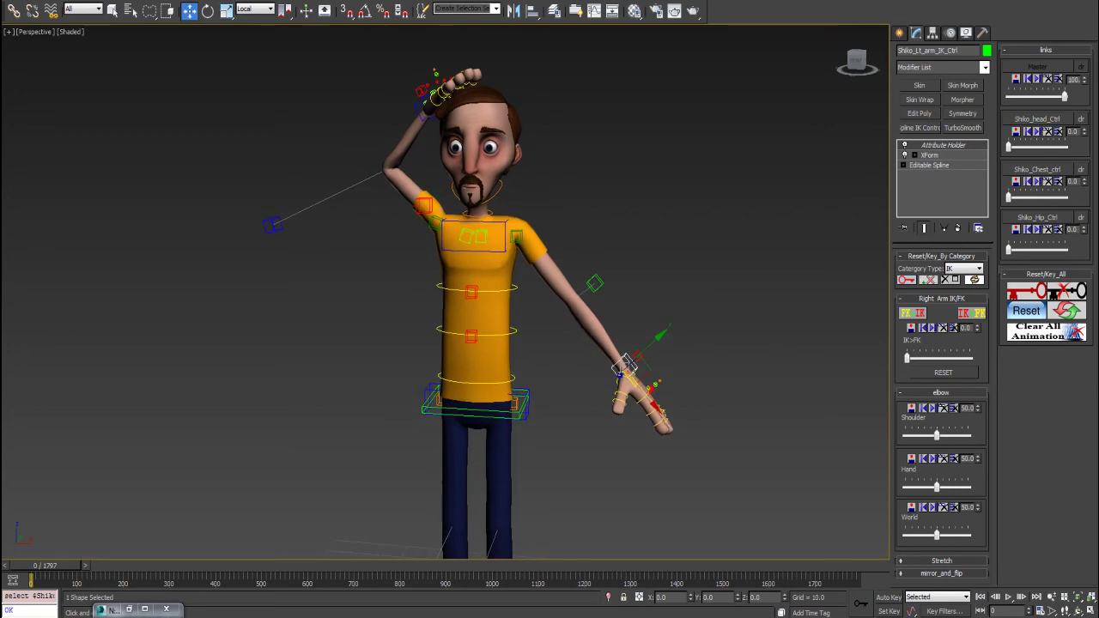
mouse_move(528, 318)
middle_mouse_down()
mouse_move(517, 308)
mouse_move(530, 308)
middle_mouse_up()
key("ctrl+z")
key("ctrl+z")
key("ctrl+z")
key("ctrl+z")
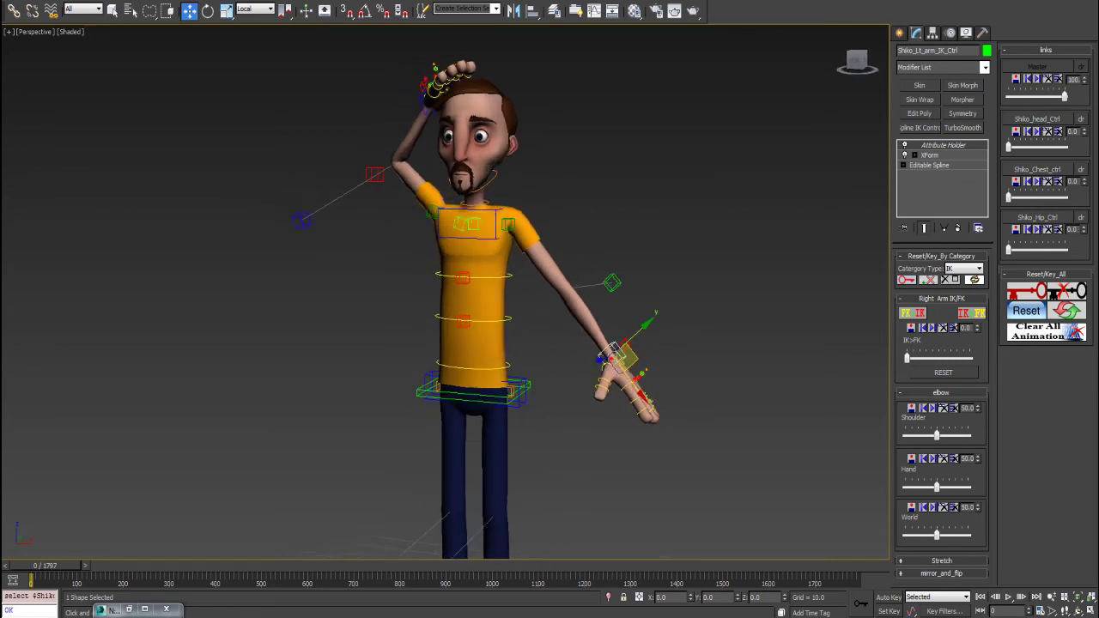
key("ctrl+z")
key("ctrl+z")
key("ctrl+z")
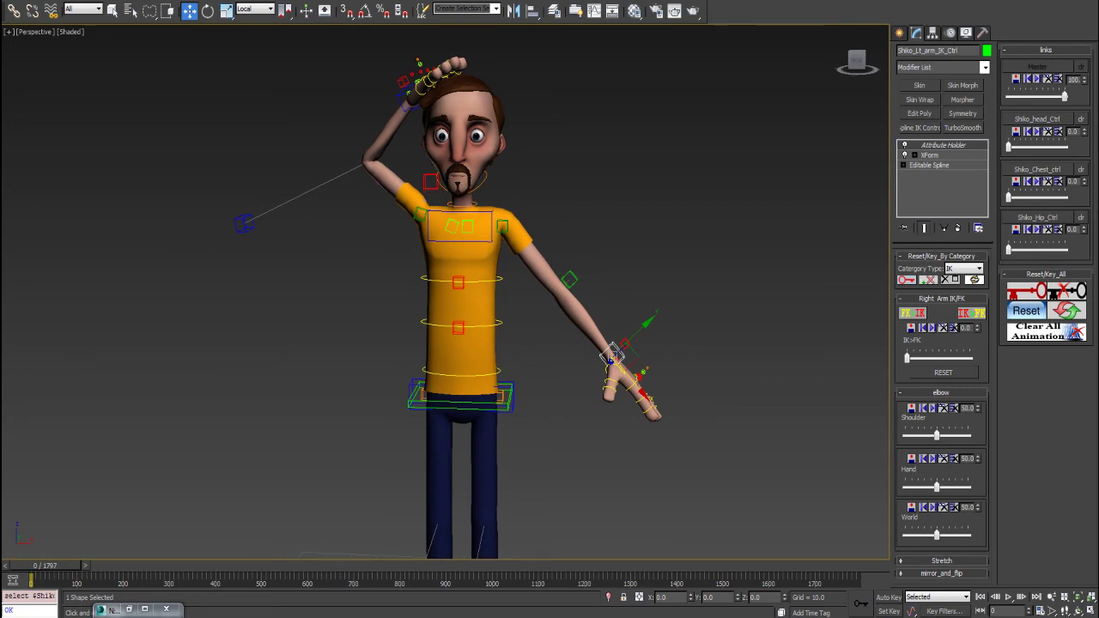
Step: Select the right arm IK offset control and move it up and away from the head to test offsetting the linked hand
middle_click_drag(508, 206, 614, 357)
scroll(559, 266, "up", 4)
middle_click_drag(559, 266, 592, 286, "alt")
left_click(443, 189)
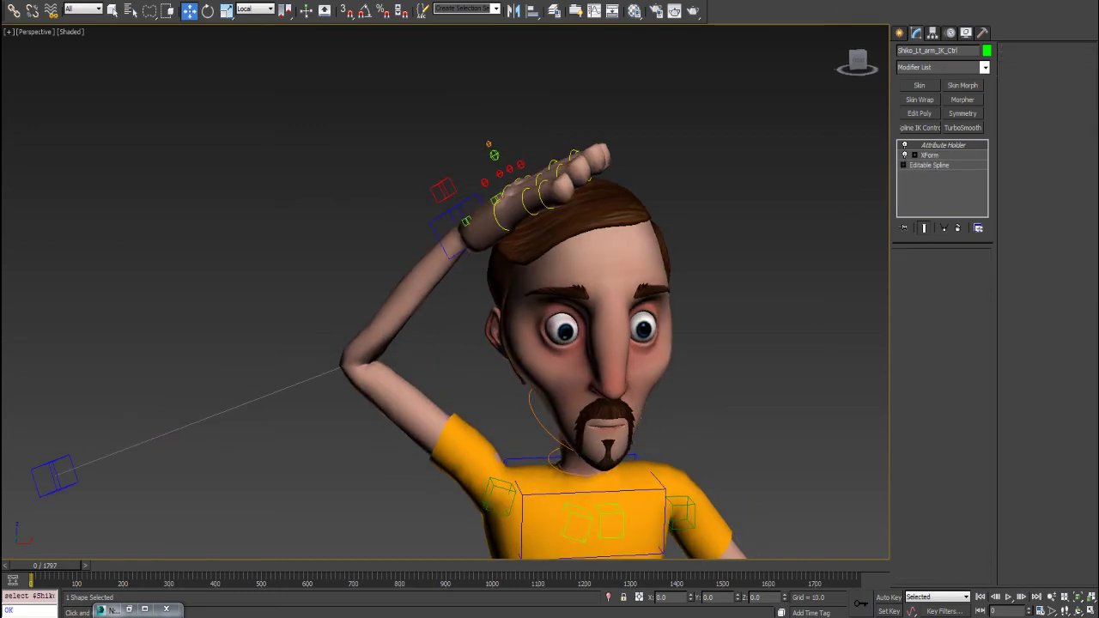
middle_click_drag(444, 190, 469, 181, "alt")
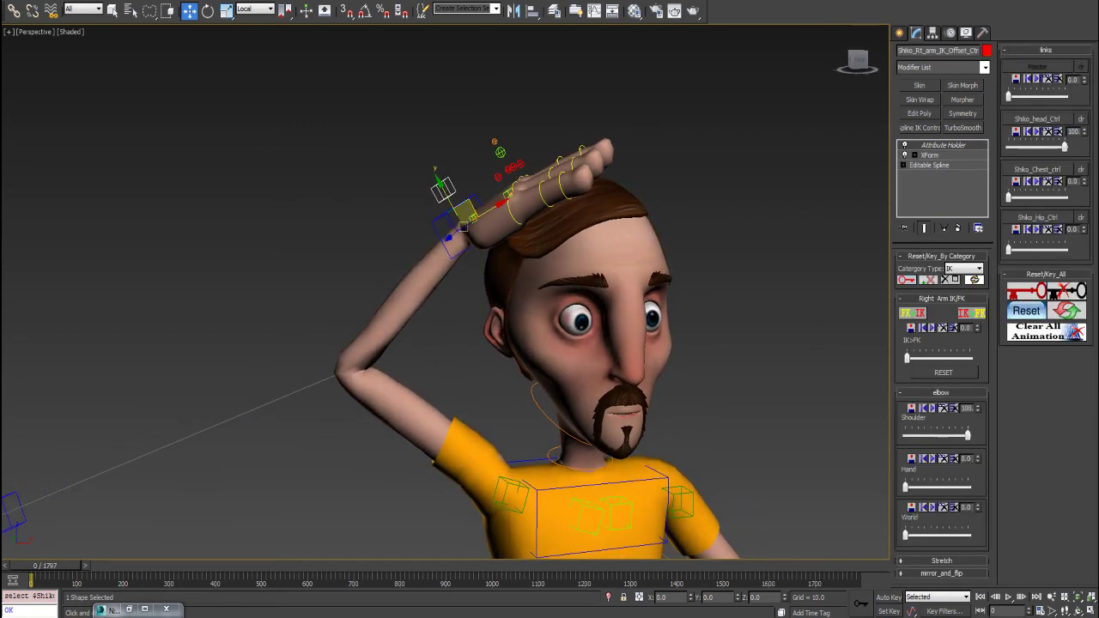
left_click_drag(466, 212, 445, 190)
Step: Try another move of the right arm IK offset control and undo the offset moves
key("ctrl+z")
key("ctrl+z")
key("ctrl+z")
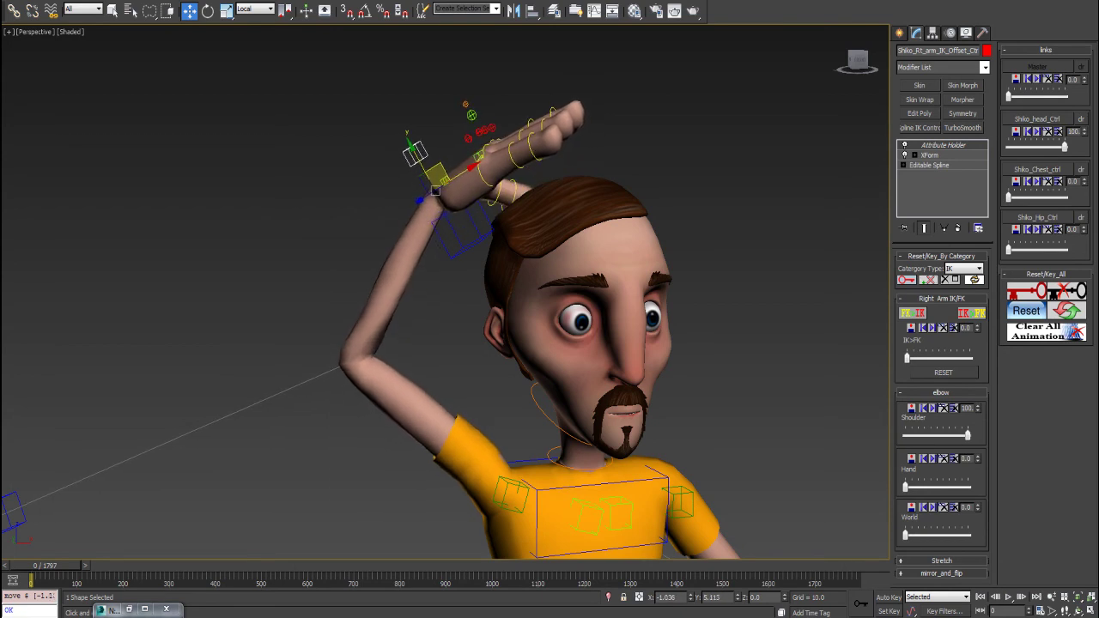
left_click_drag(441, 180, 452, 203)
key("ctrl+z")
right_click(441, 184)
left_click(397, 229)
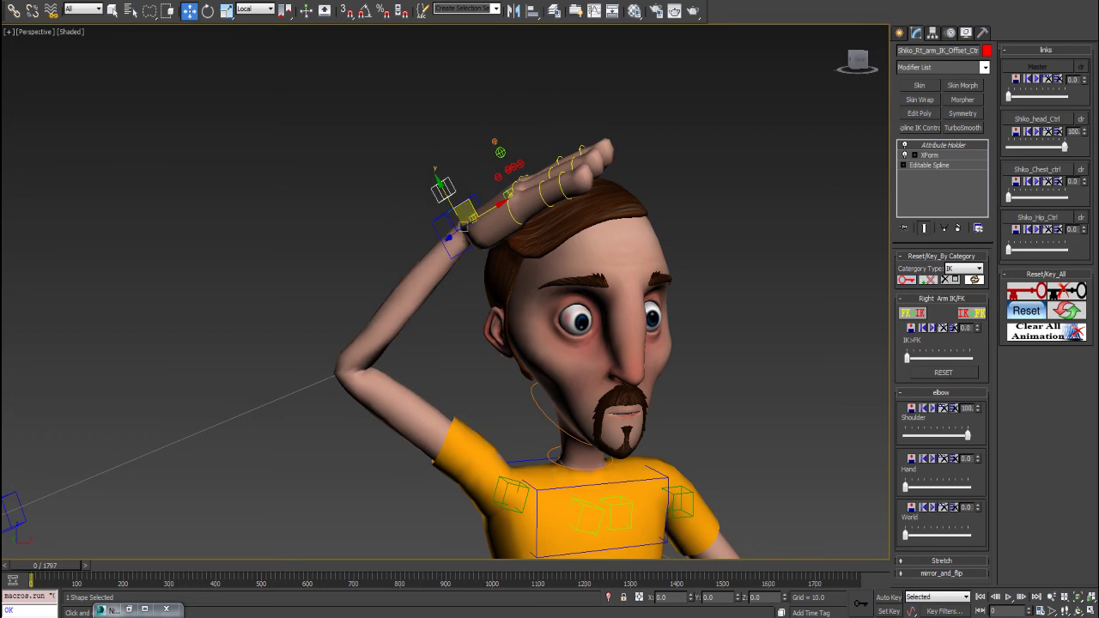
Step: Select the main right arm IK control at the wrist of the hand resting on the head
middle_click_drag(445, 200, 457, 203, "alt")
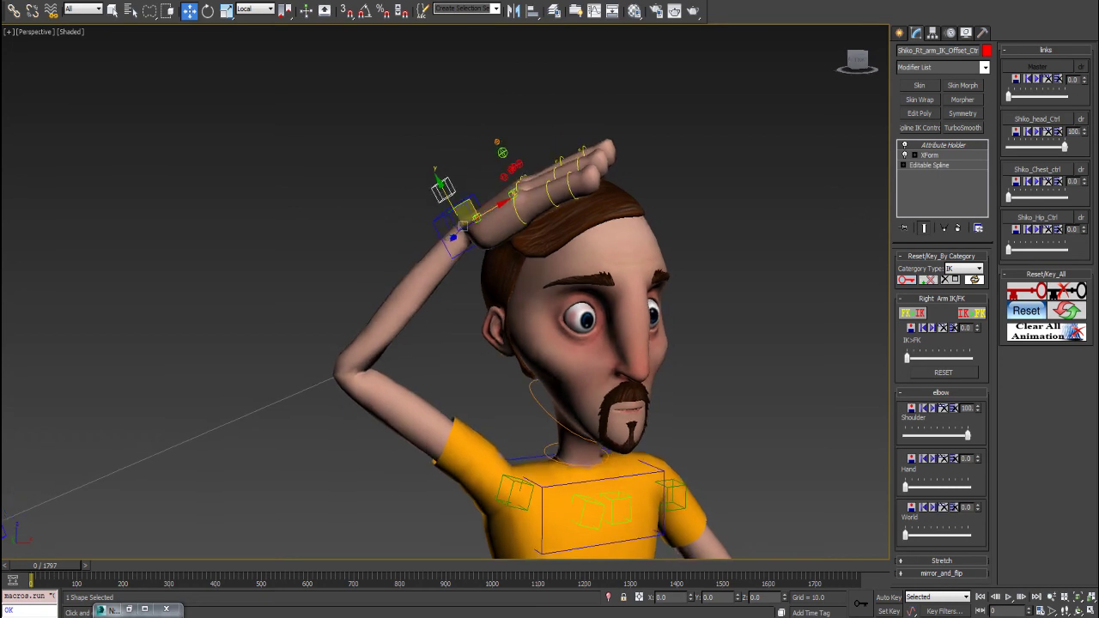
left_click(441, 223)
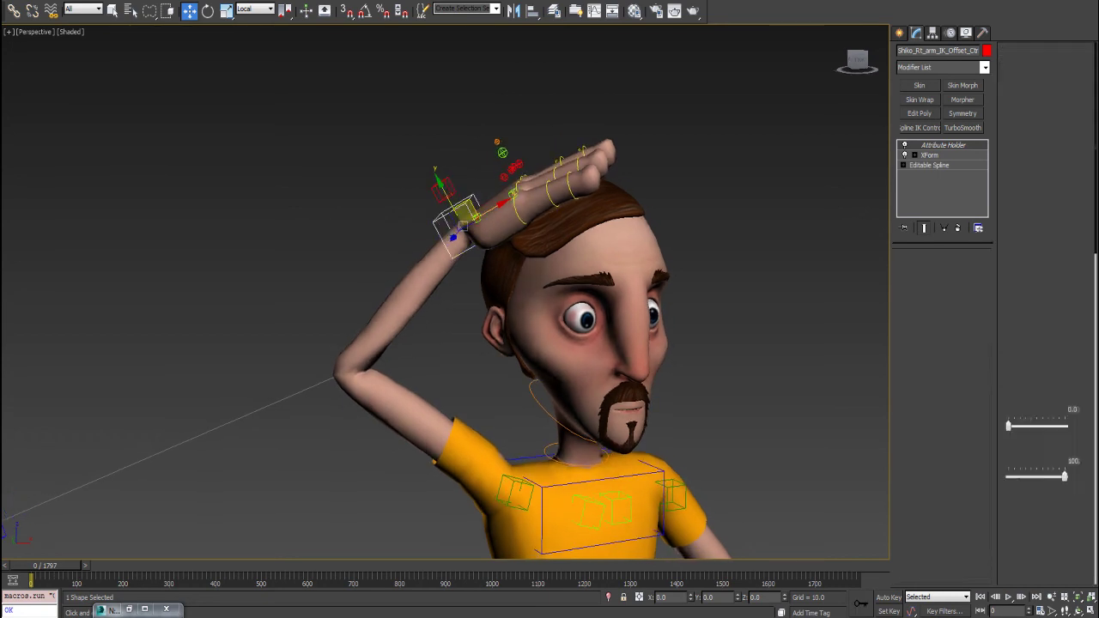
middle_click_drag(442, 223, 399, 92, "alt")
scroll(448, 222, "down", 3)
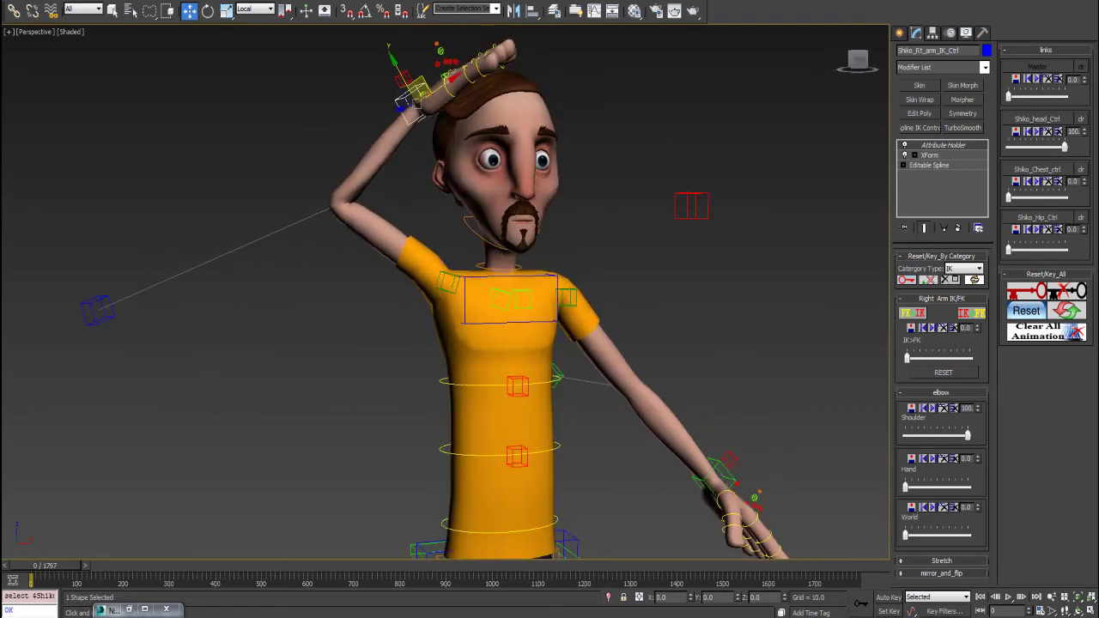
Step: Collapse the right arm IK control's elbow settings and expand its mirror-and-flip settings
left_click(941, 393)
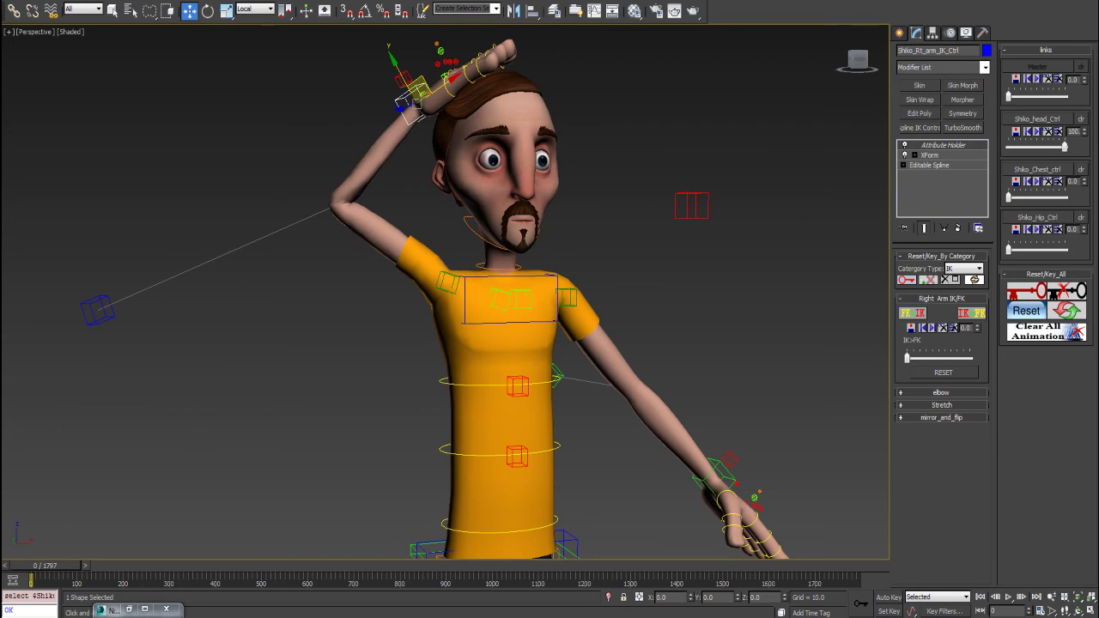
left_click(941, 405)
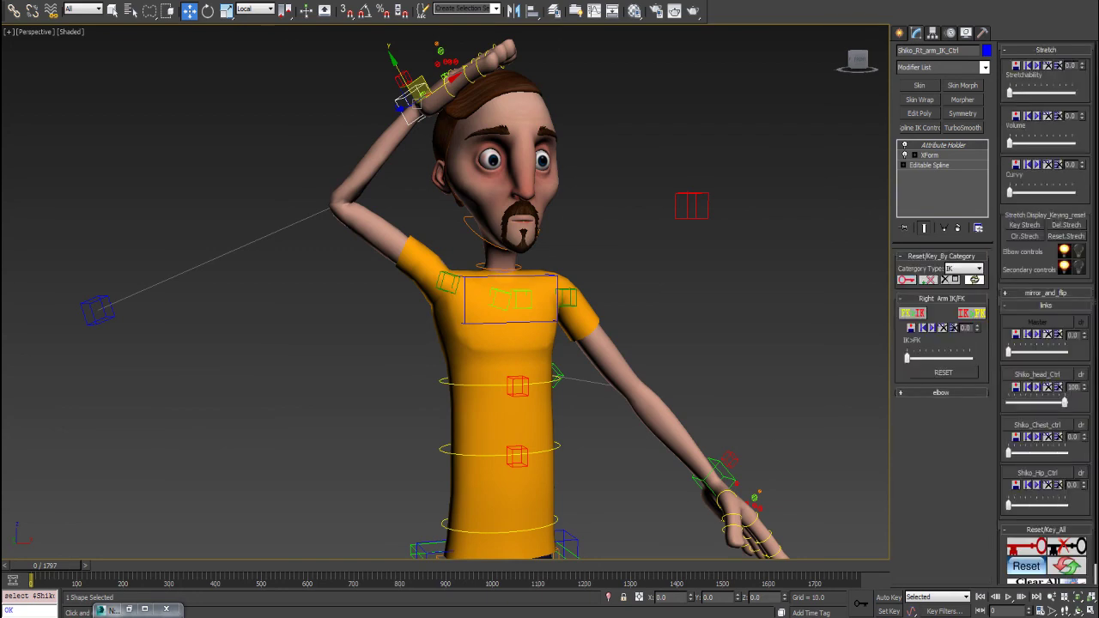
left_click(1045, 50)
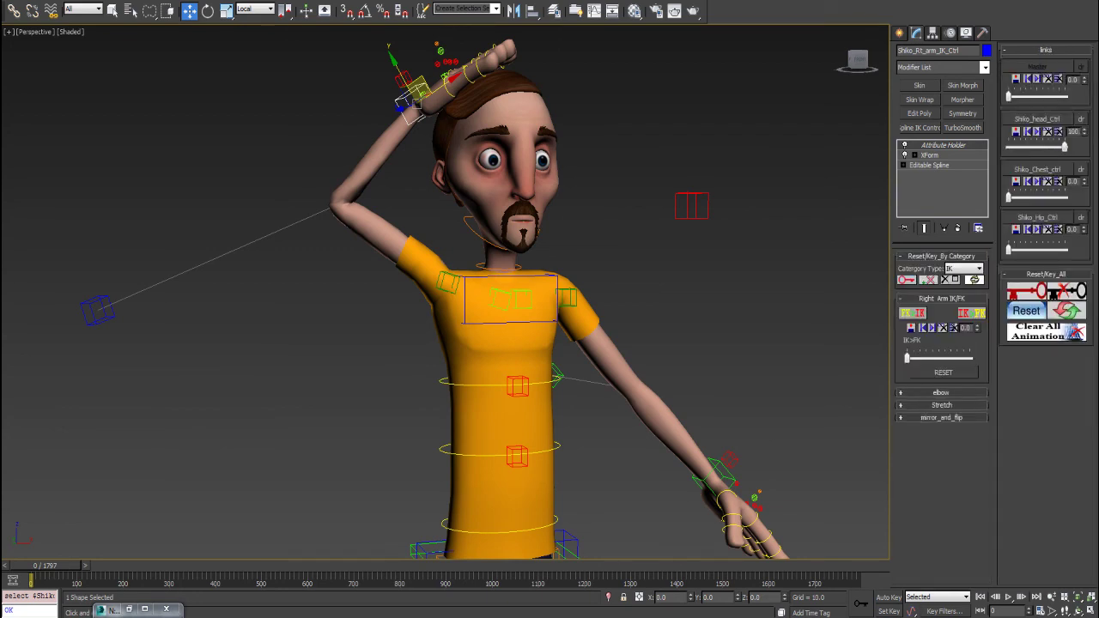
left_click(941, 417)
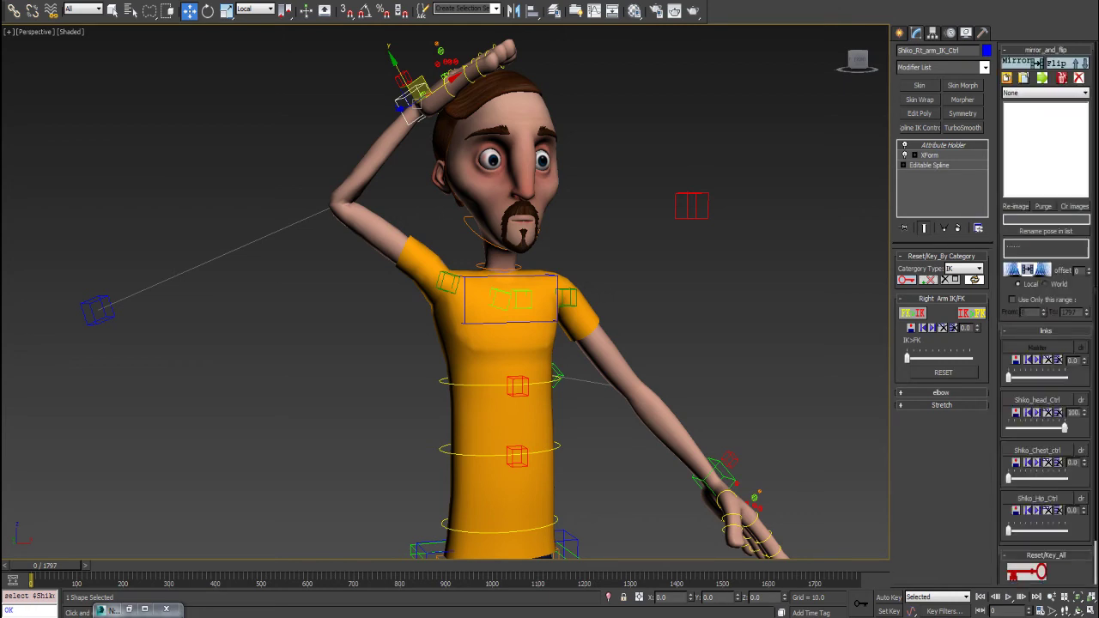
Step: Test mirroring the raised right arm's pose onto the left arm, undo it, and flip the arm poses across and back
middle_click_drag(515, 292, 489, 312)
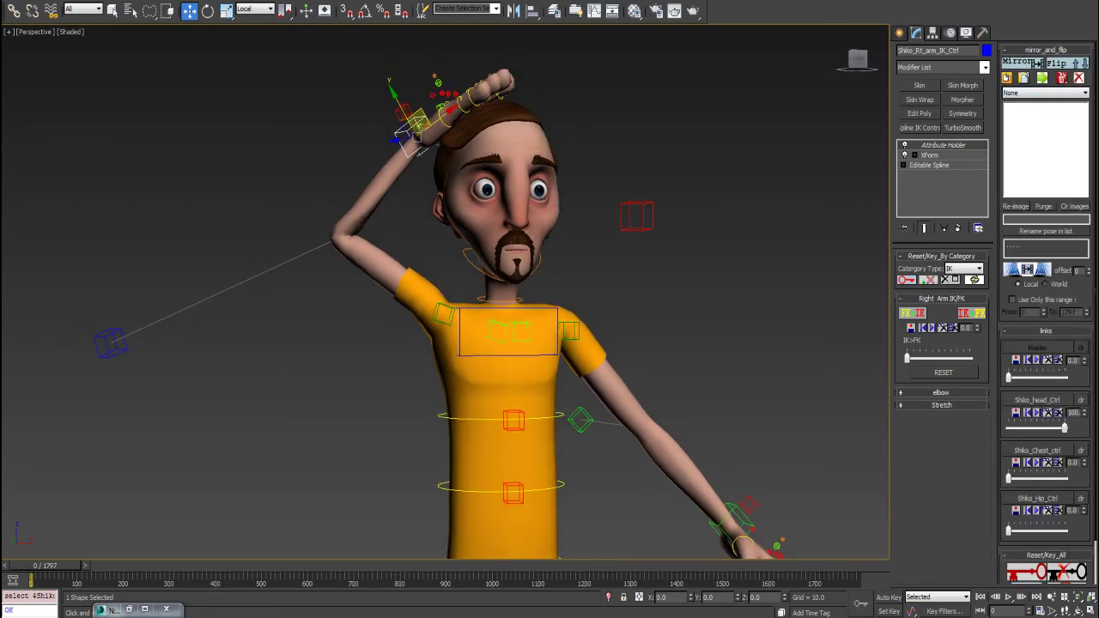
left_click(1037, 64)
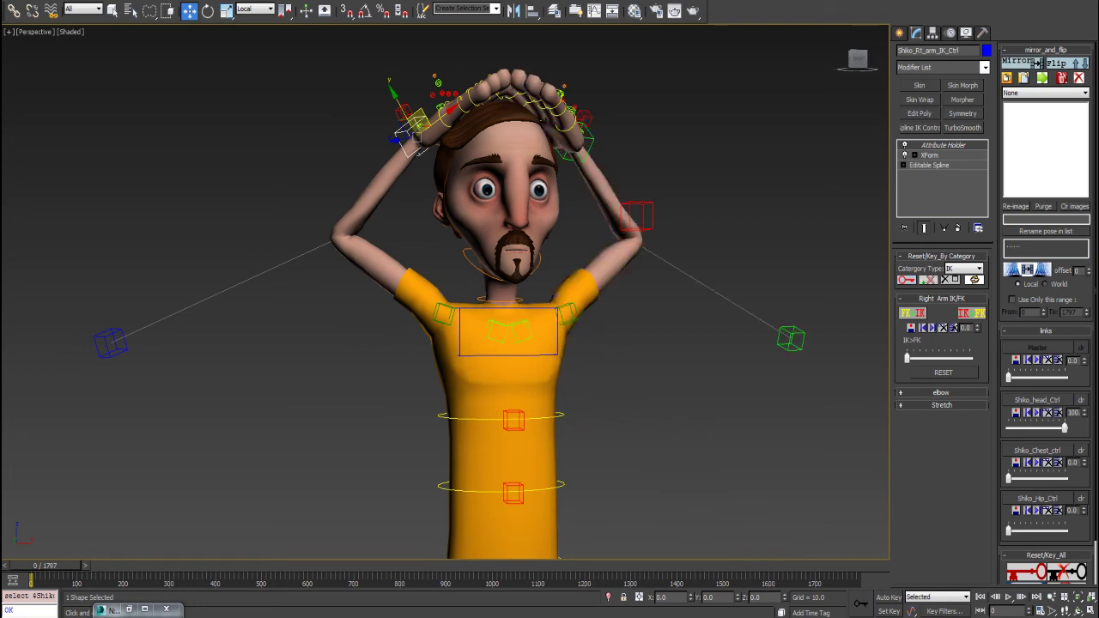
middle_click_drag(497, 309, 539, 288, "alt")
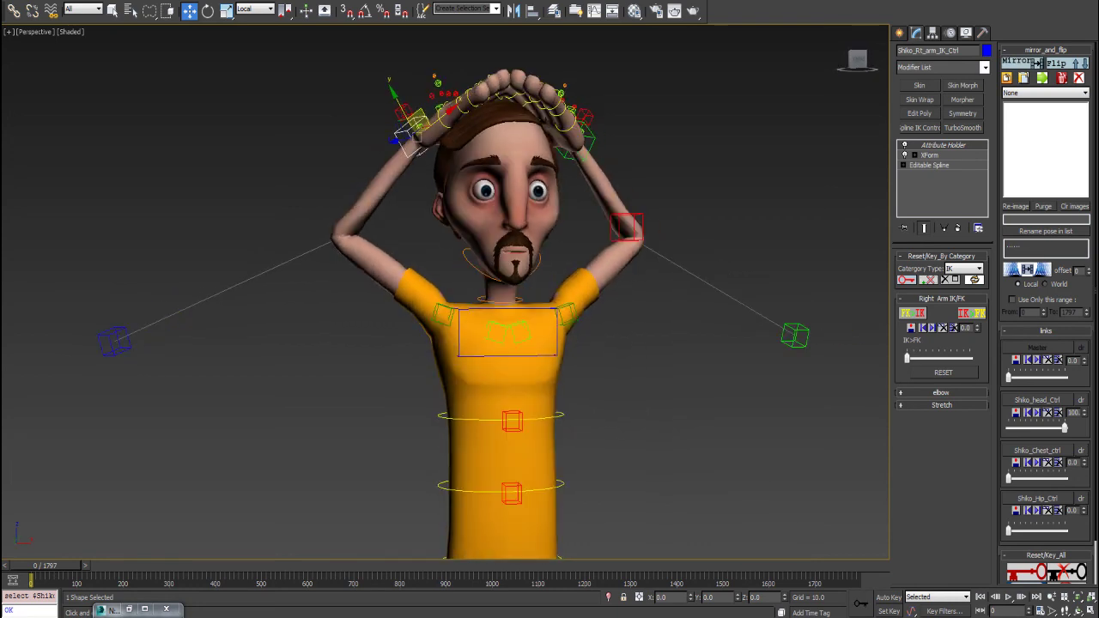
key("ctrl+z")
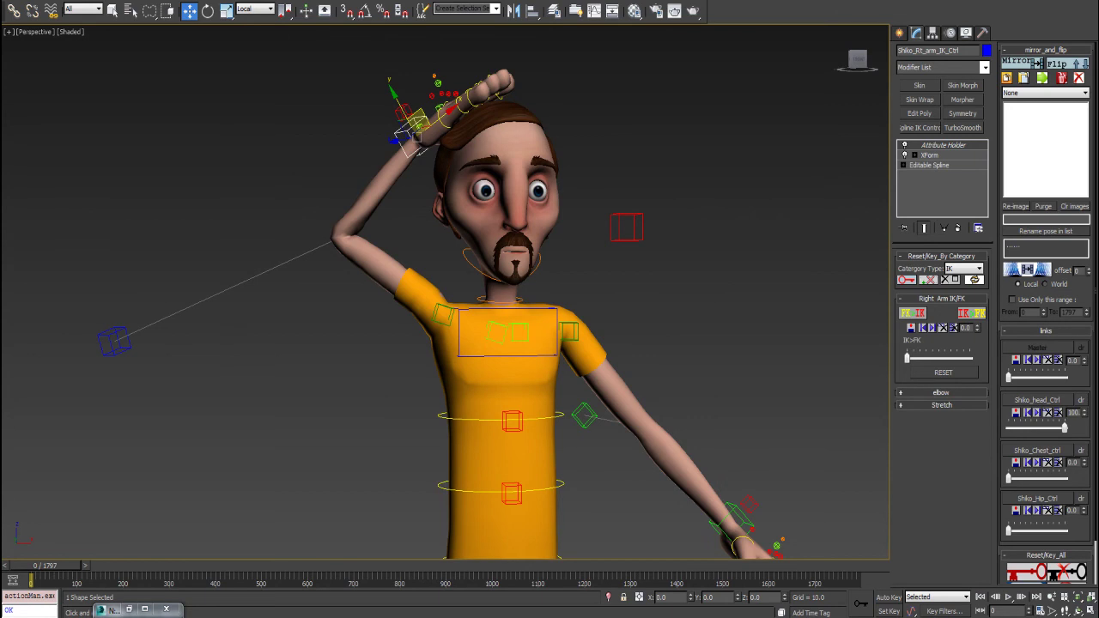
left_click(1038, 64)
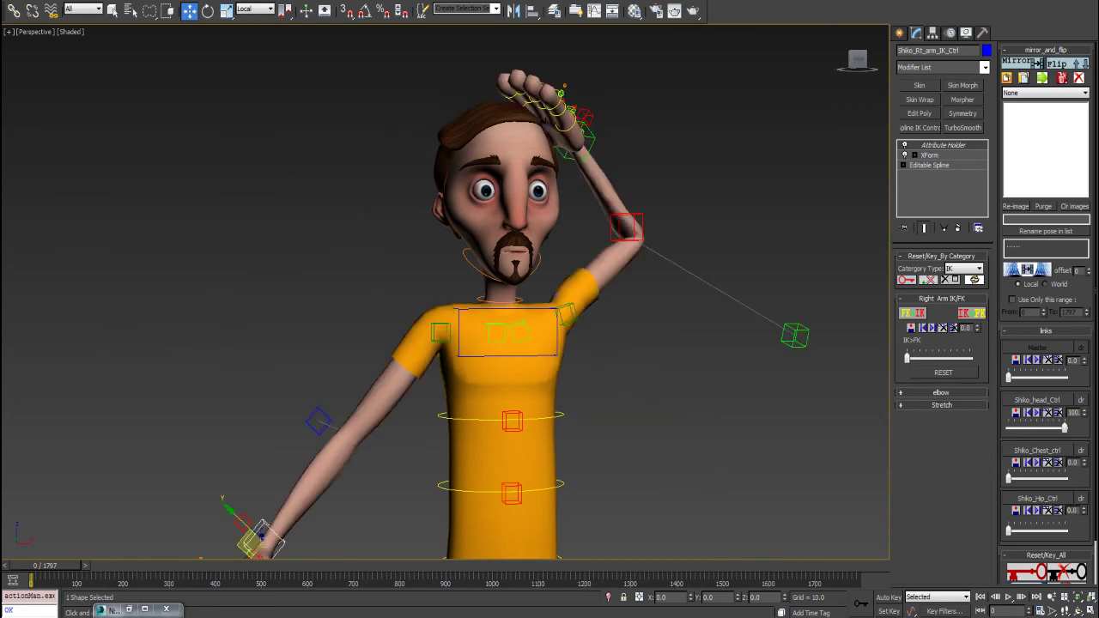
left_click(1037, 64)
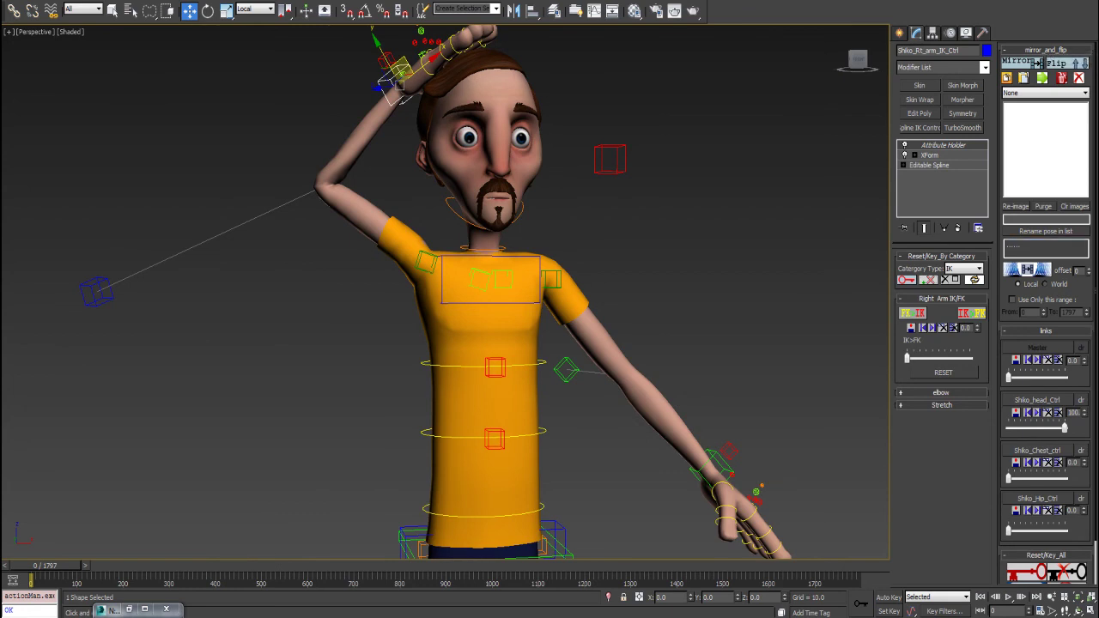
Step: Collapse the links settings and expand the right arm's Stretch settings
scroll(1038, 63, "down", 2)
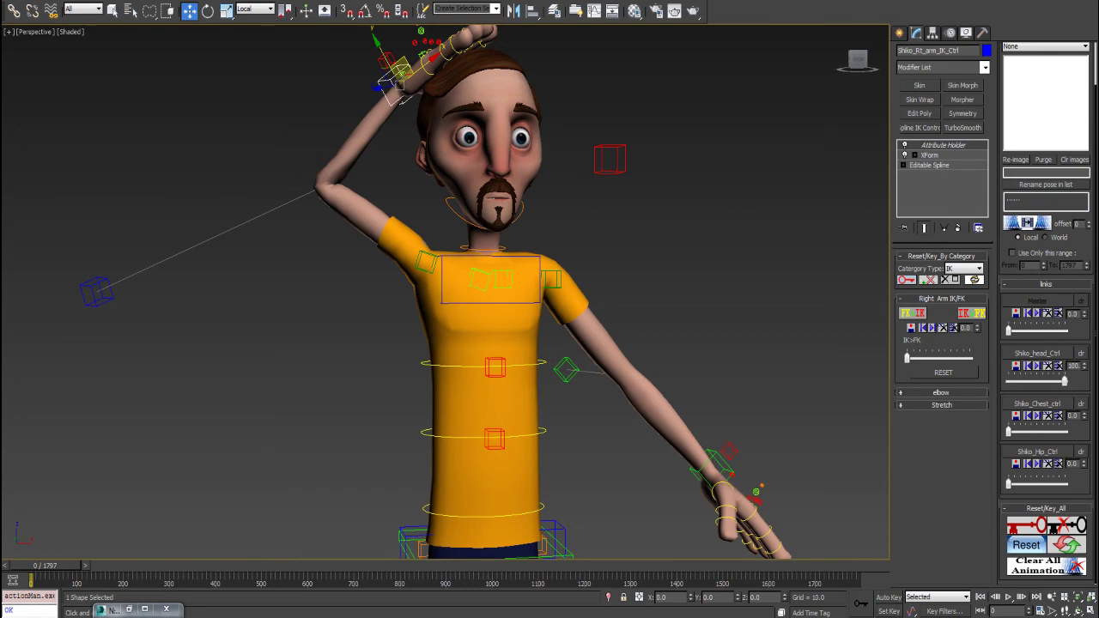
left_click(1045, 285)
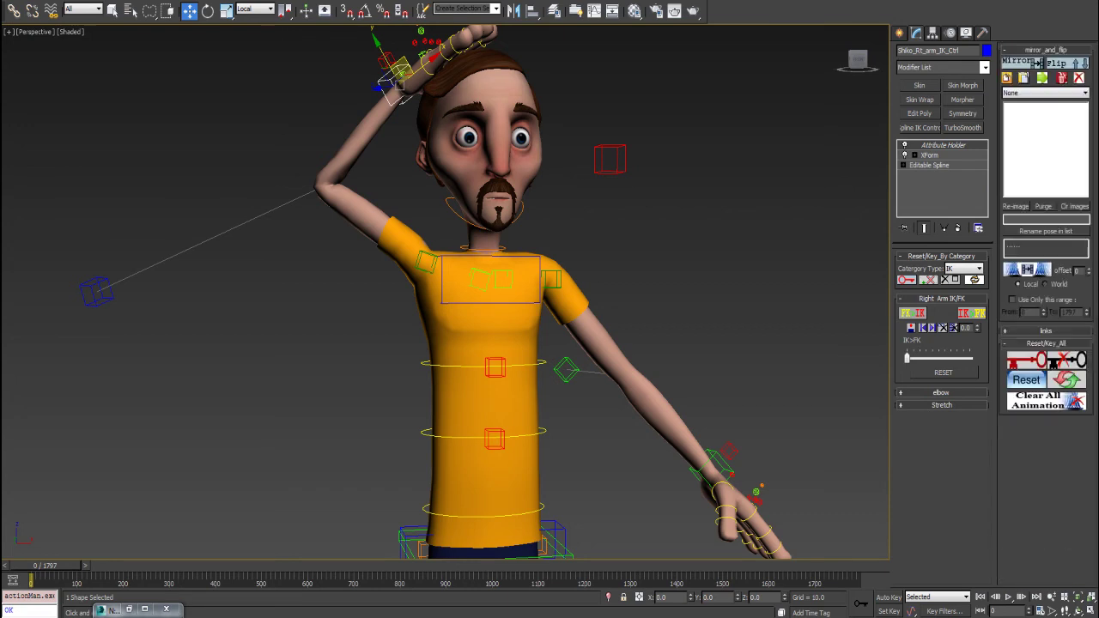
middle_click_drag(550, 309, 541, 294, "alt")
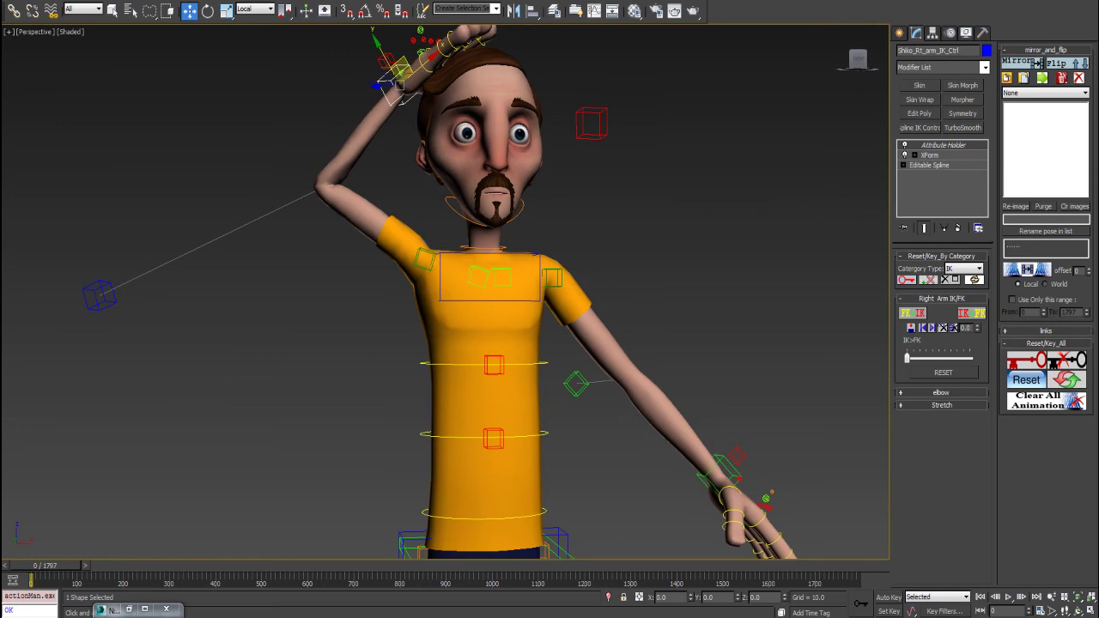
left_click(941, 392)
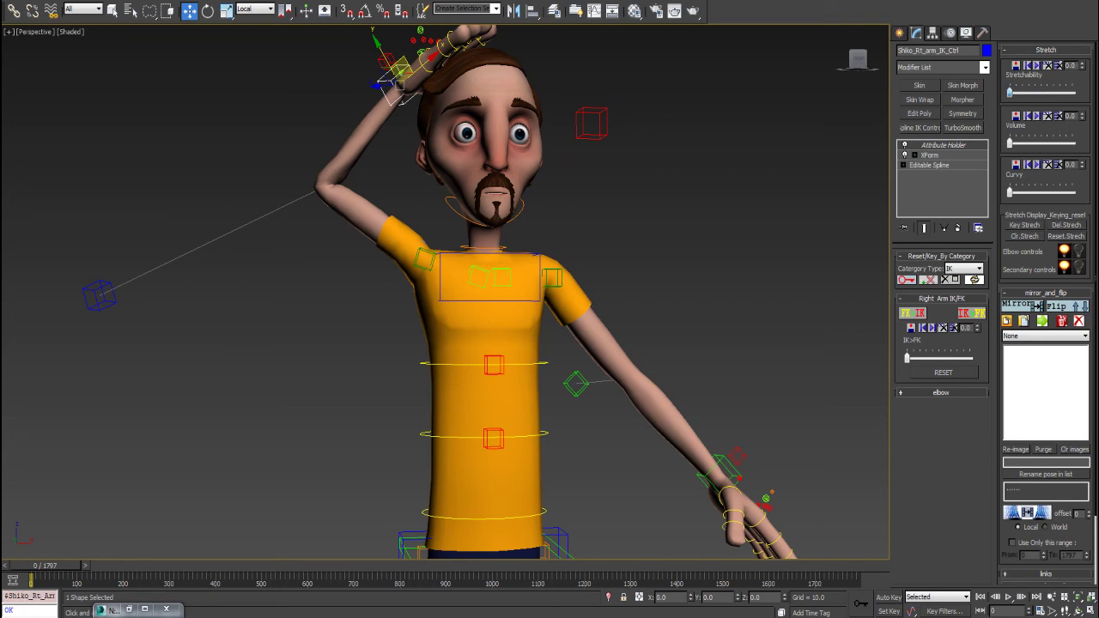
middle_click_drag(446, 292, 479, 299, "alt")
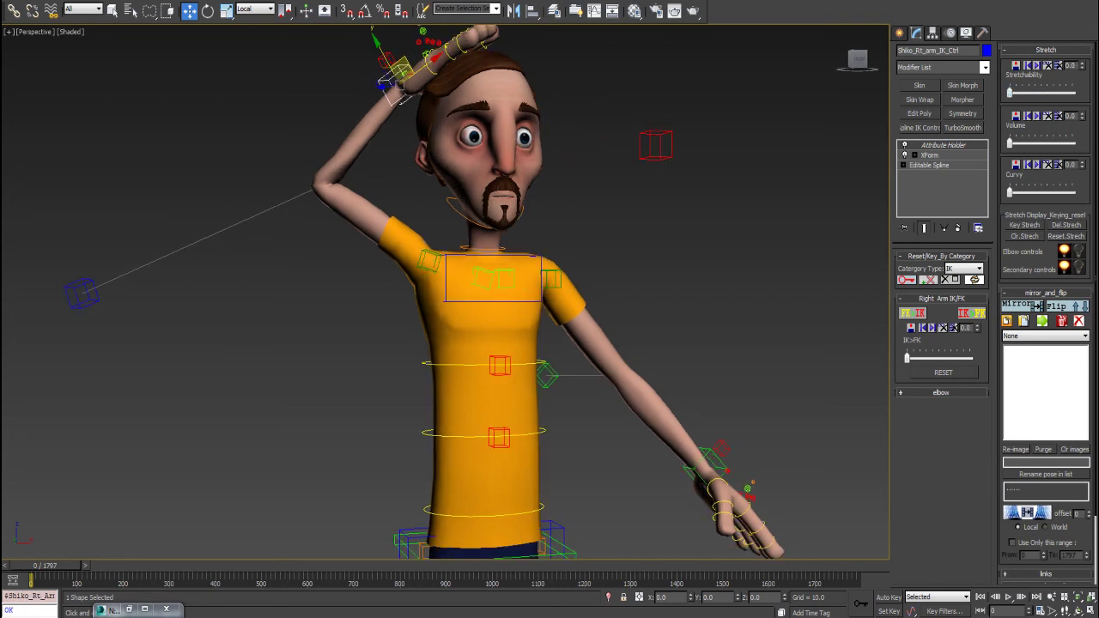
mouse_move(1010, 192)
left_mouse_down()
mouse_move(1033, 190)
mouse_move(1010, 191)
left_mouse_up()
middle_click_drag(738, 266, 761, 294, "alt")
left_click(913, 313)
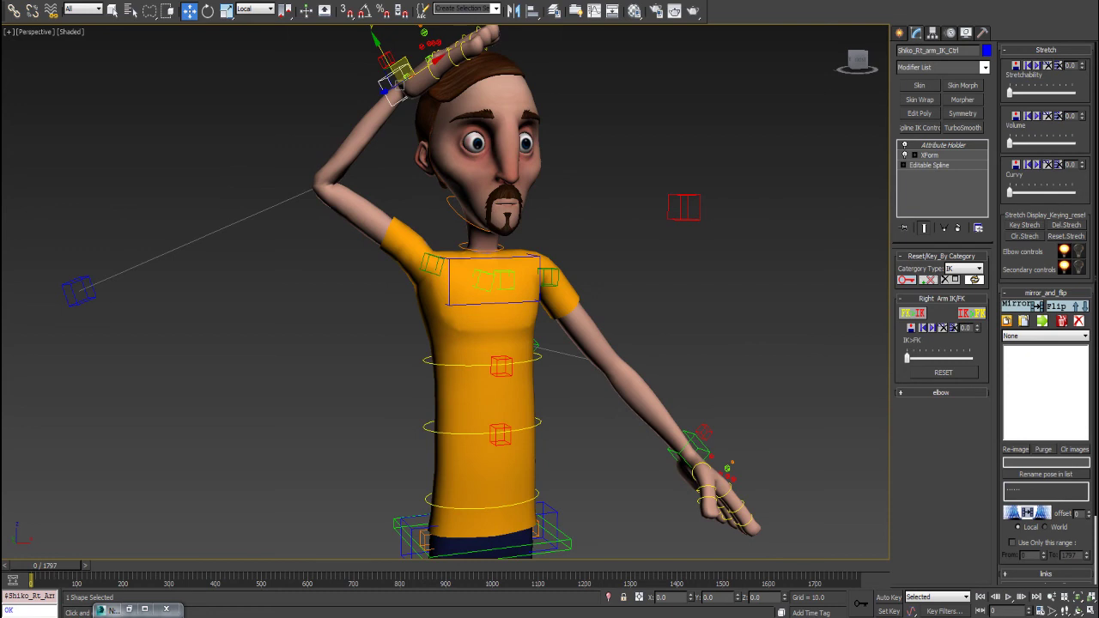
Step: Toggle the right arm's elbow controls on and off, leaving them shown around the bent elbow
left_click(1064, 250)
left_click(1079, 250)
left_click(1063, 250)
middle_click_drag(636, 266, 707, 309)
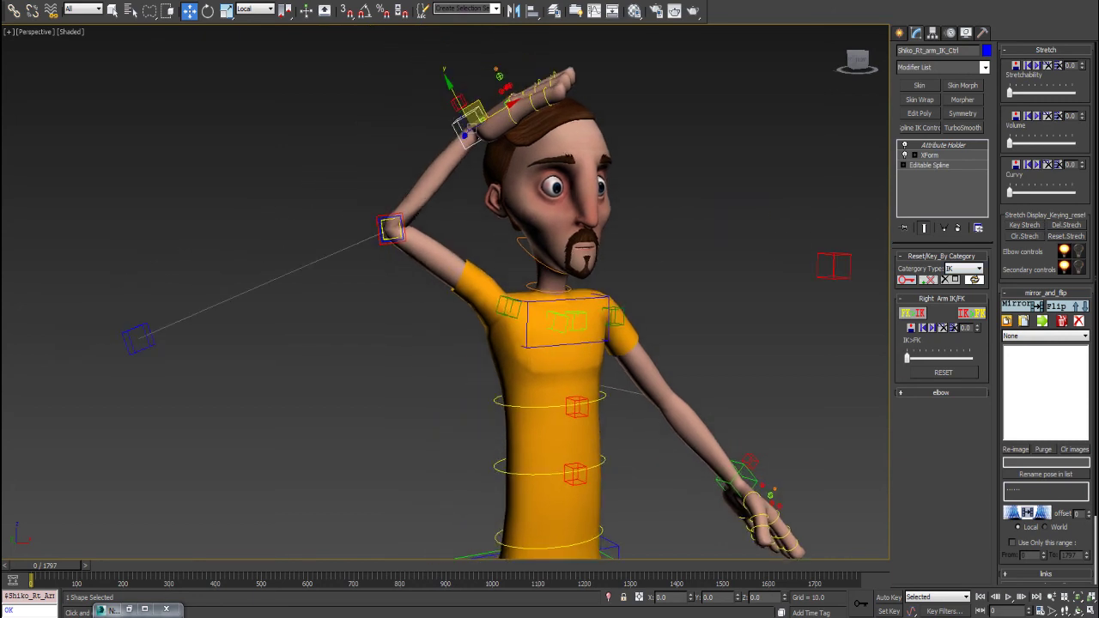
middle_click_drag(537, 263, 559, 326, "alt")
scroll(515, 261, "up", 3)
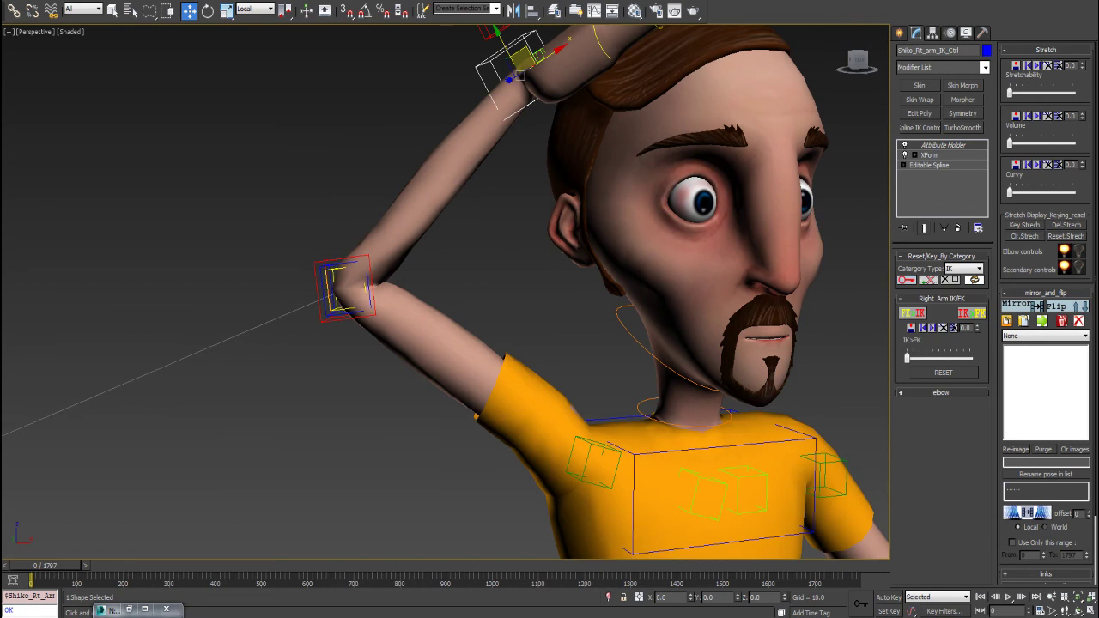
Step: Switch the right arm from IK to FK while matching its current pose
left_click(912, 312)
middle_click_drag(549, 292, 567, 276, "alt")
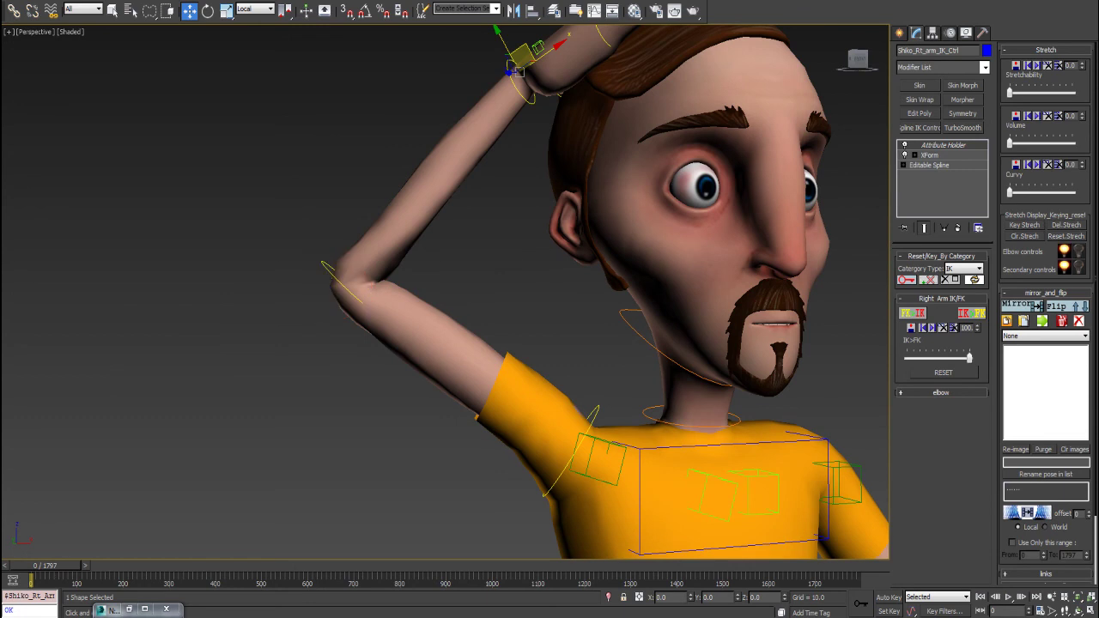
Step: Try rotating the FK control at the right shoulder and undo the changes
left_click(575, 451)
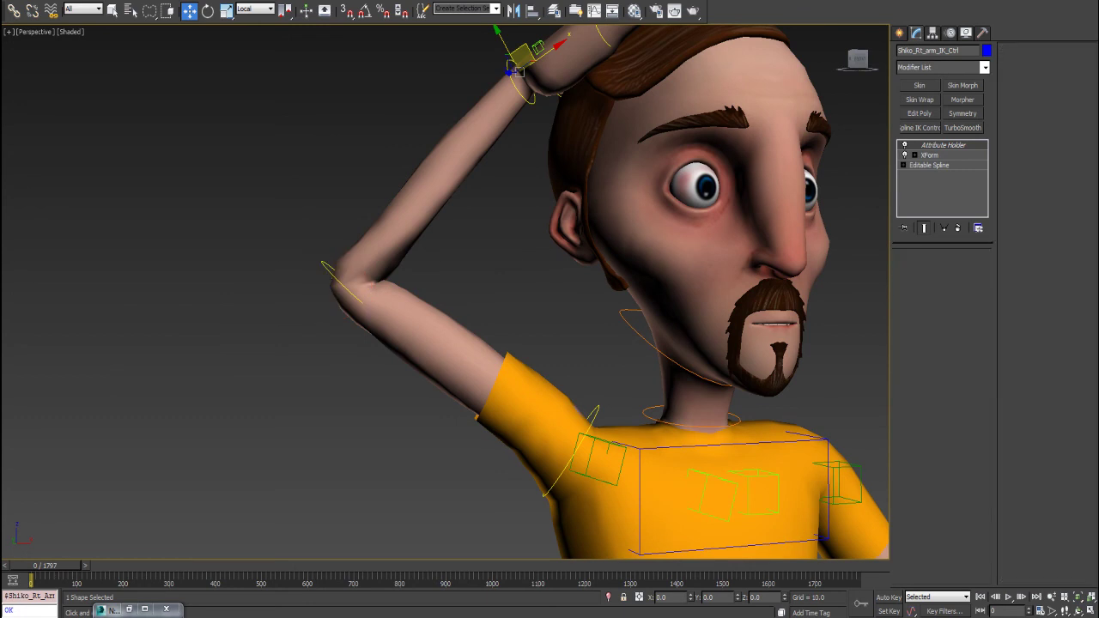
key("e")
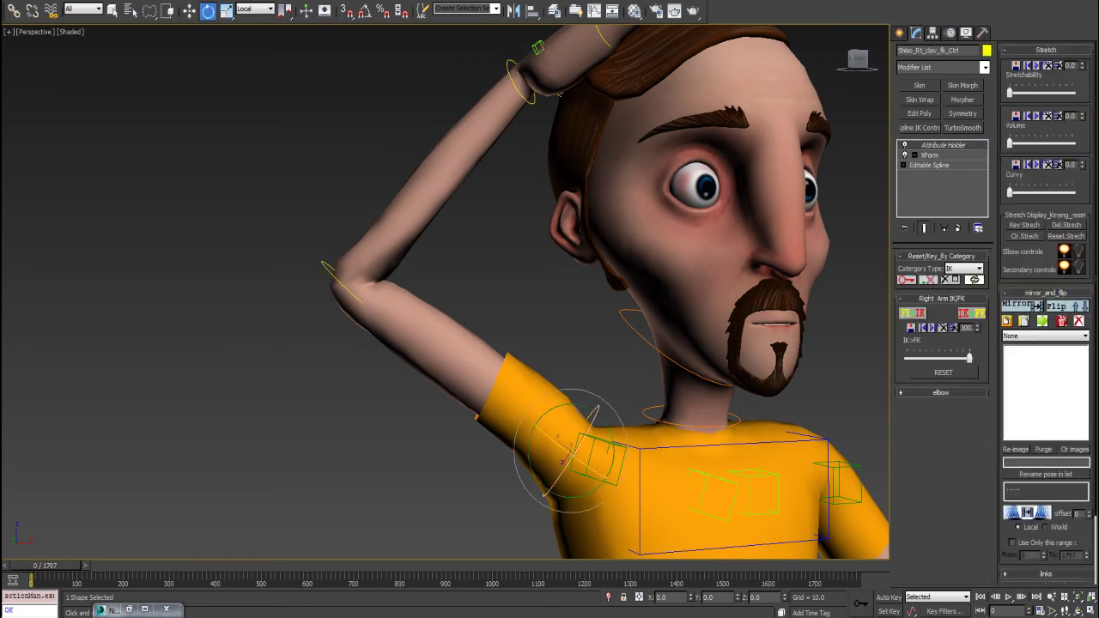
left_click_drag(585, 427, 528, 522)
left_click(714, 477)
middle_click_drag(714, 477, 711, 443)
key("ctrl+z")
key("ctrl+z")
key("ctrl+z")
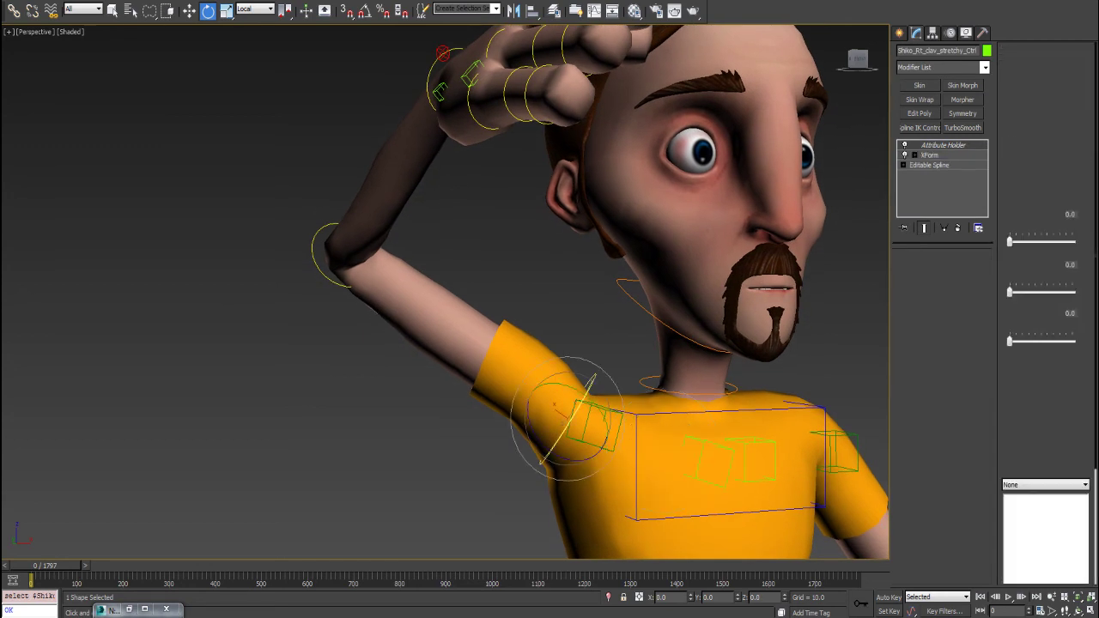
key("ctrl+z")
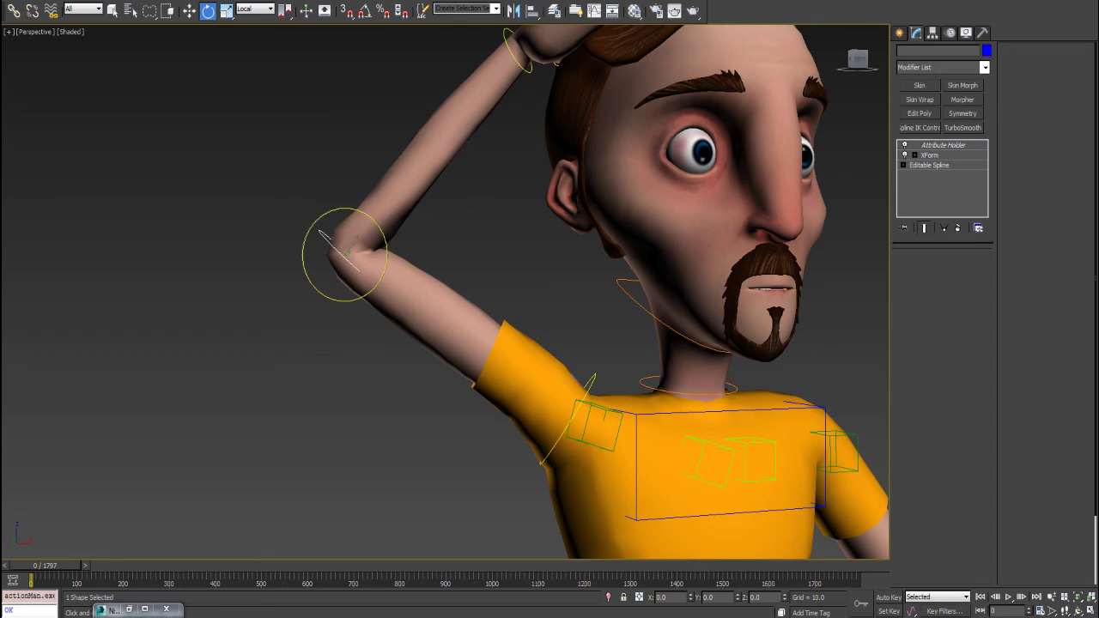
Step: Rotate the right elbow FK control to swing the hand across the face, and tilt the right clavicle control slightly down
left_click_drag(347, 252, 342, 230)
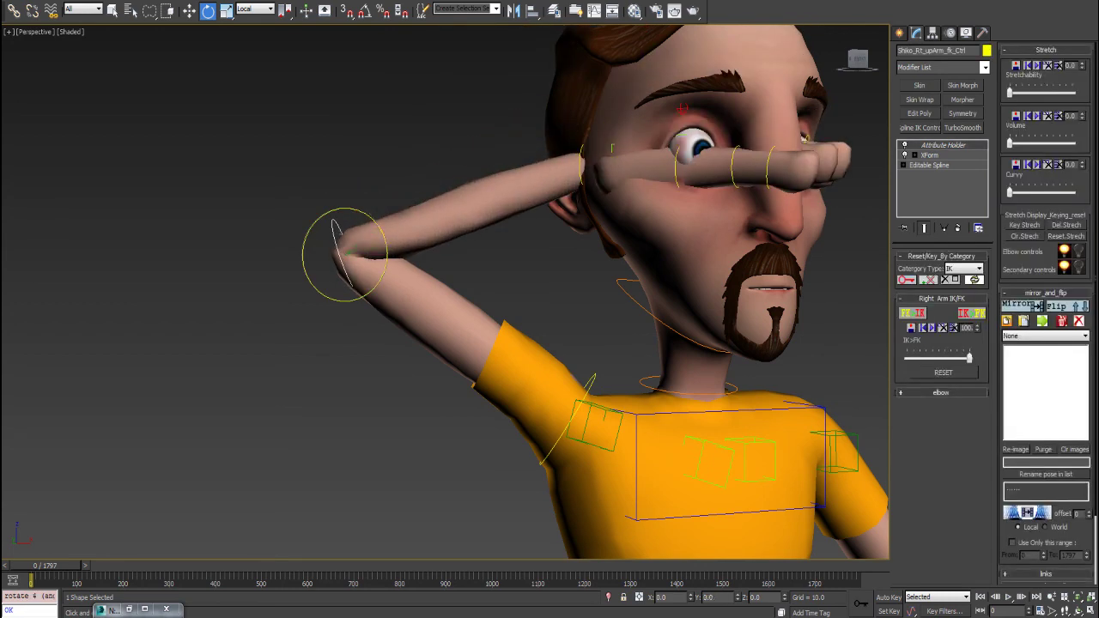
left_click(714, 461)
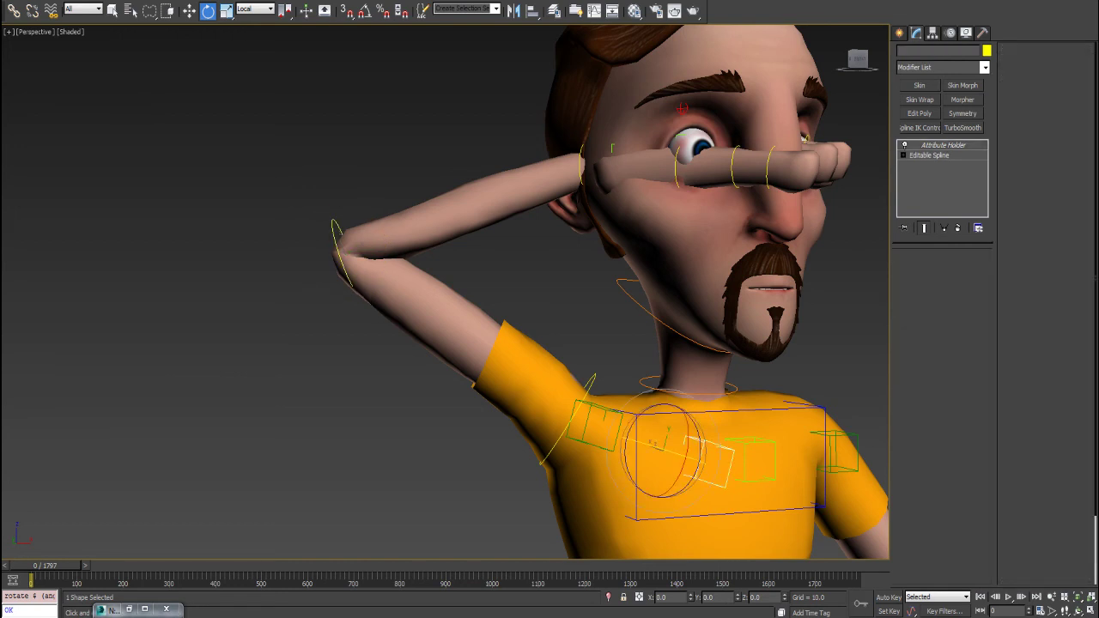
left_click(655, 443)
left_click_drag(655, 442, 654, 445)
Step: Rotate the right shoulder FK control to make the upper arm level, and bend the elbow to bring the hand near the forehead
left_click(563, 434)
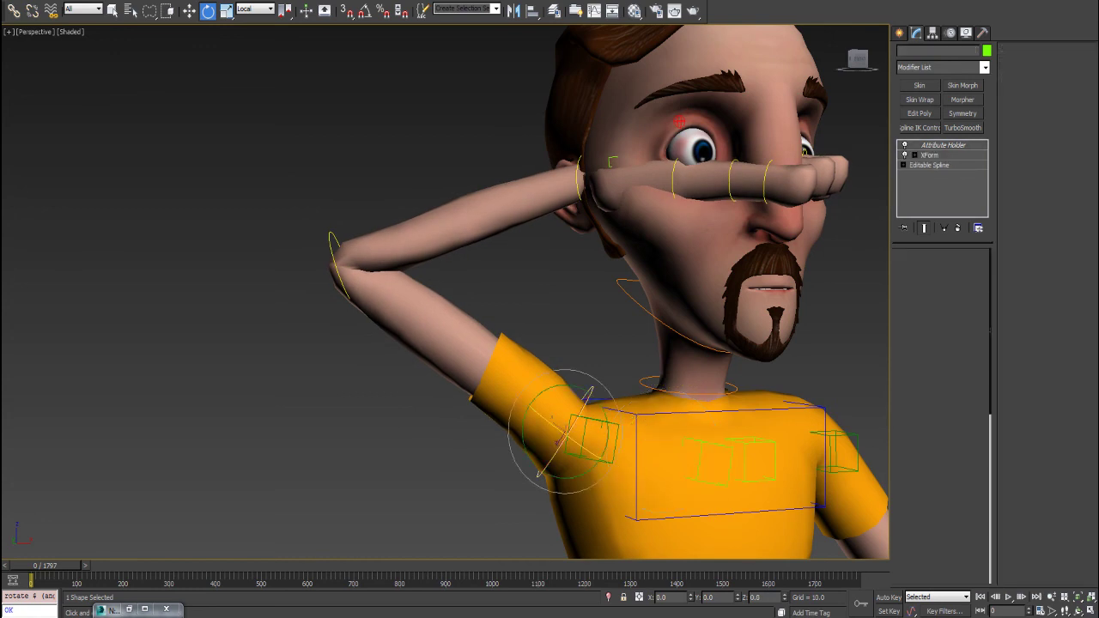
left_click_drag(591, 436, 563, 381)
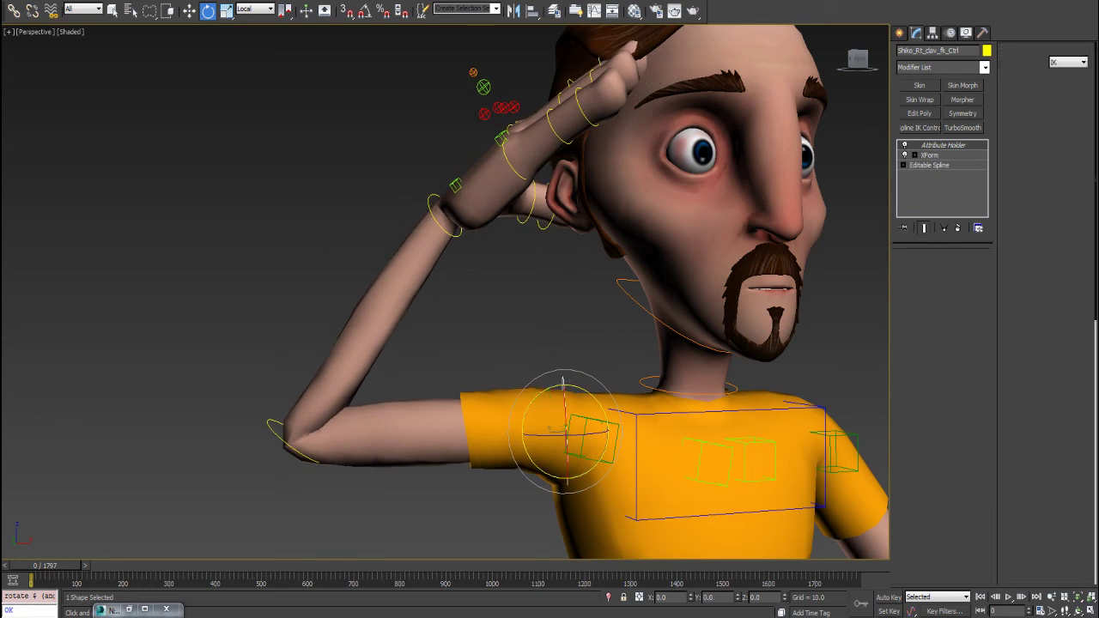
left_click(275, 426)
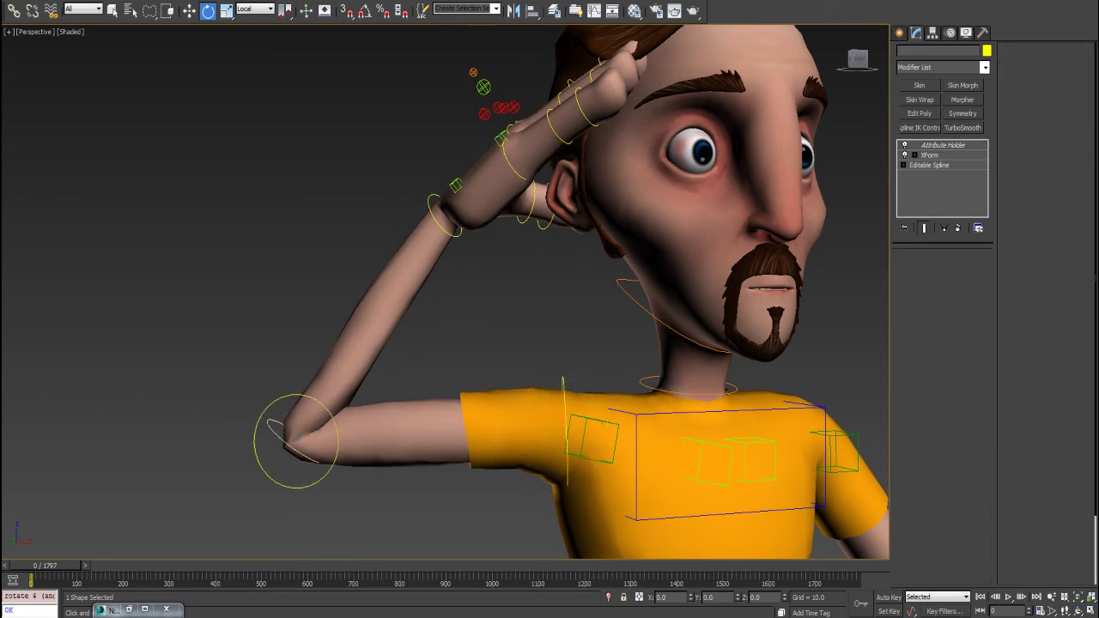
left_click_drag(268, 408, 277, 400)
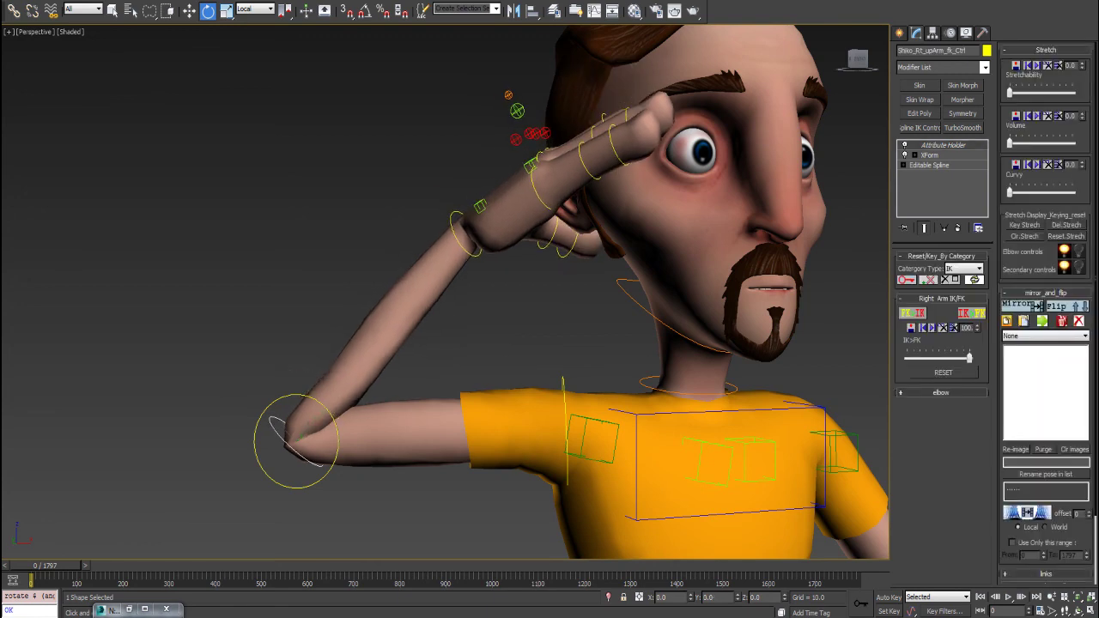
Step: Set the right arm's Curvy stretch value to 9.17 and show the elbow controls
left_click_drag(1009, 190, 1013, 191)
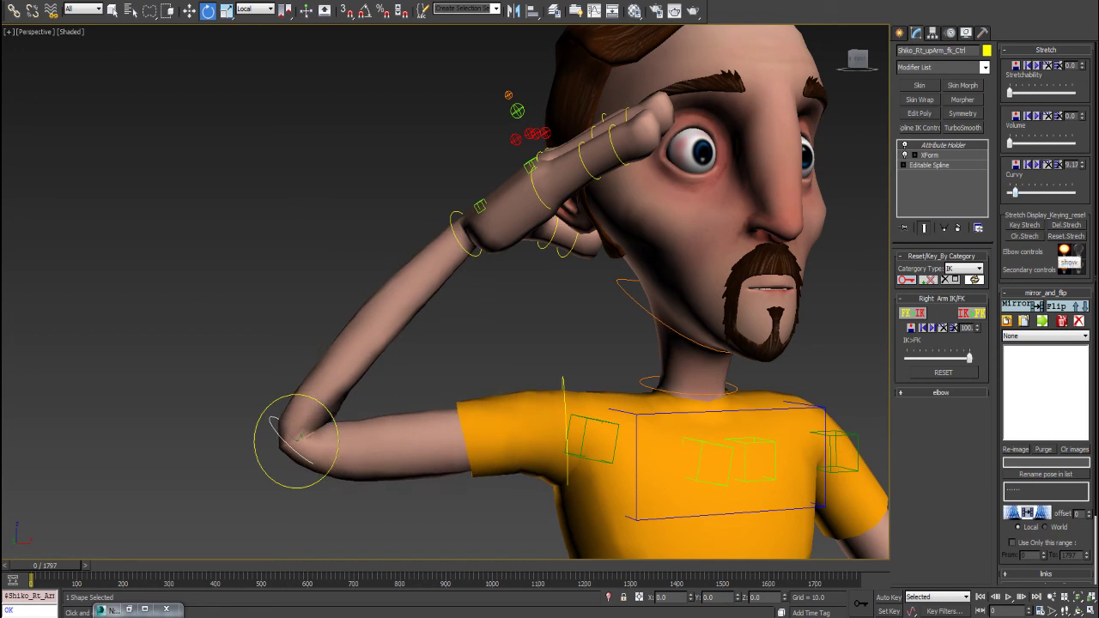
left_click(1064, 251)
middle_click_drag(412, 343, 439, 316)
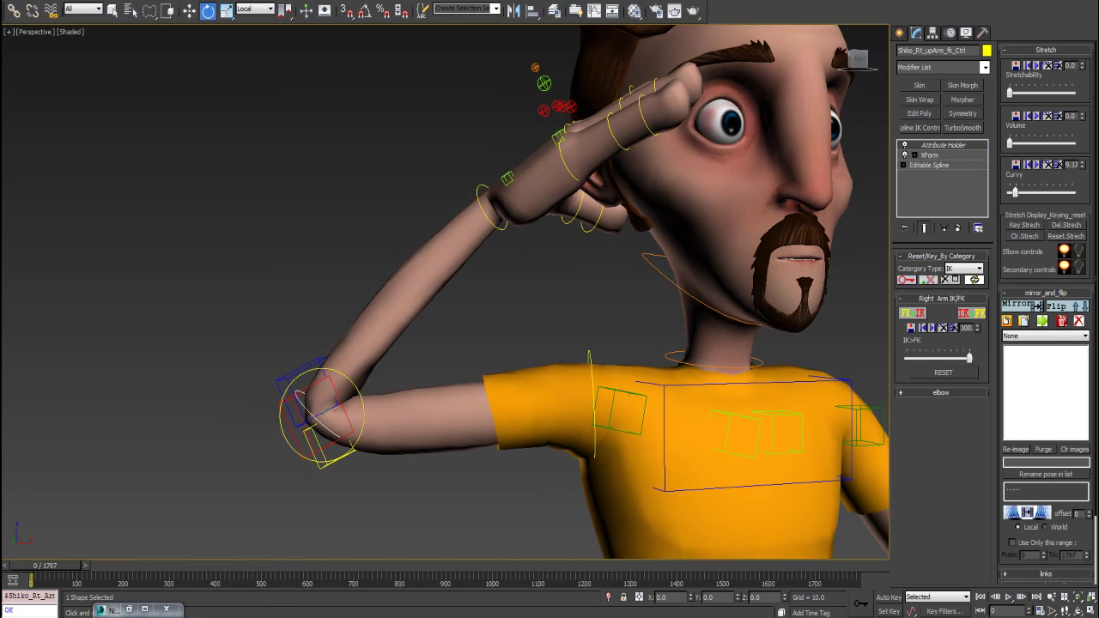
Step: Try moving the blue, yellow and red stretch control boxes around the right elbow with the Move tool
left_click(309, 368)
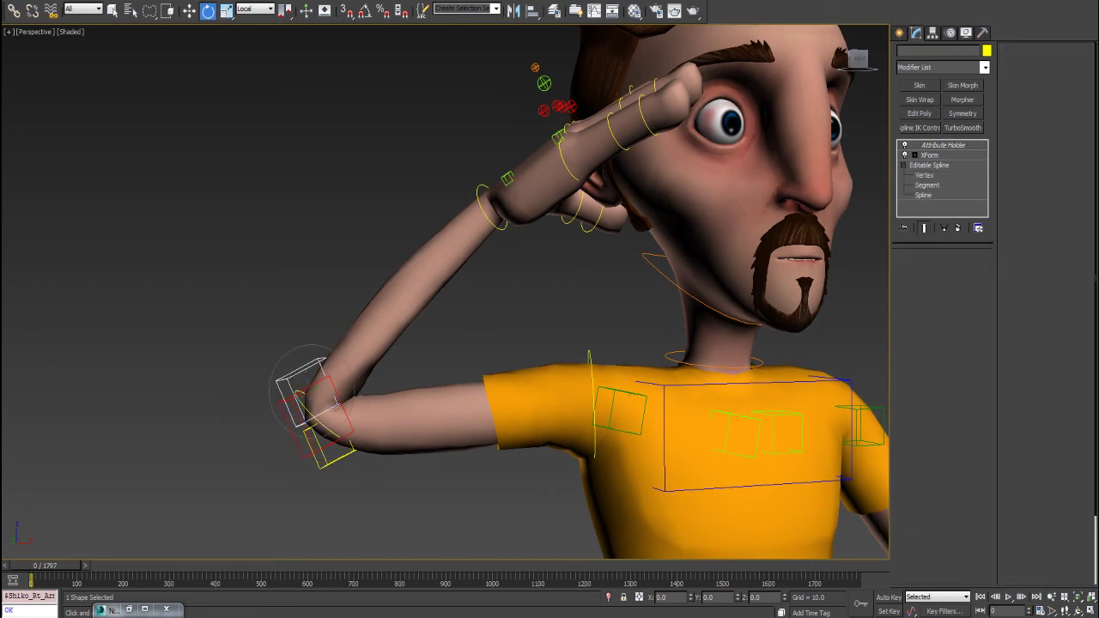
right_click(307, 376)
left_click(340, 384)
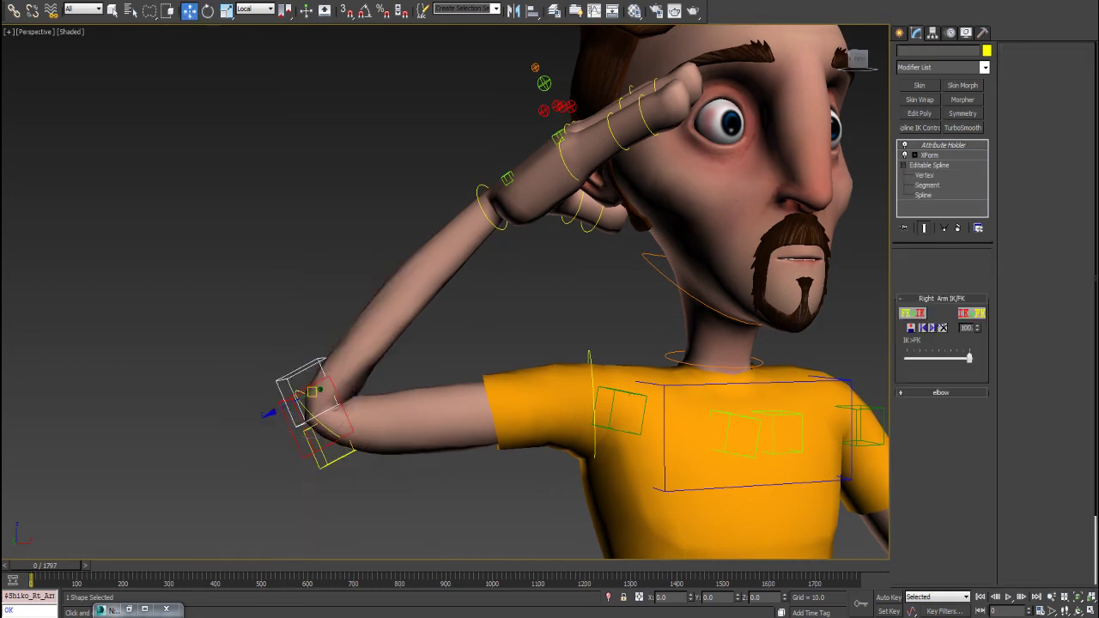
left_click_drag(311, 391, 314, 389)
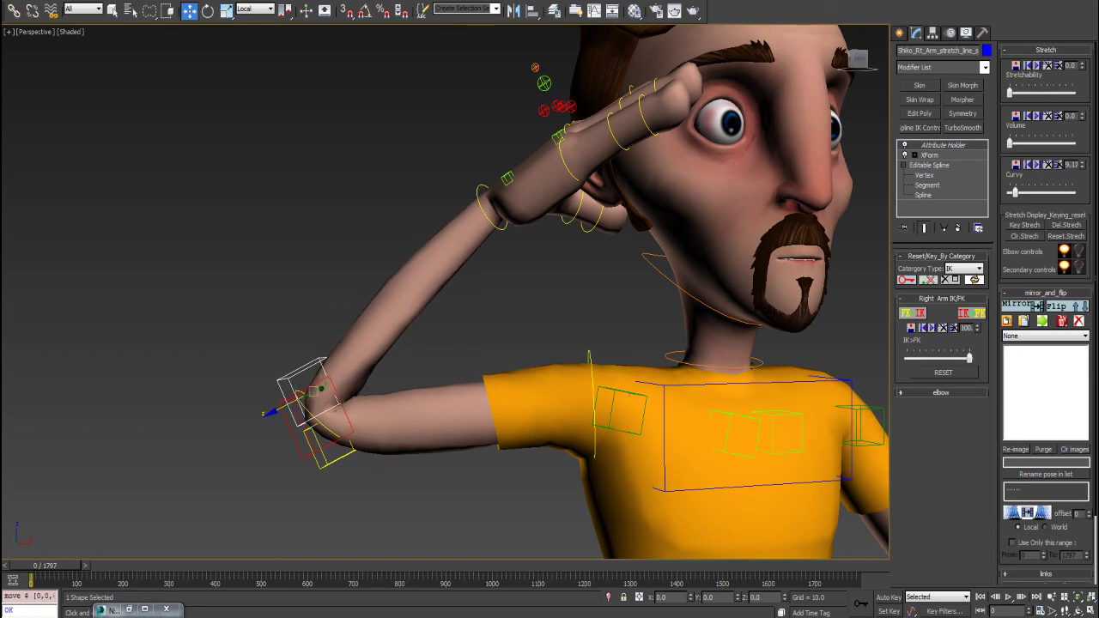
left_click(331, 448)
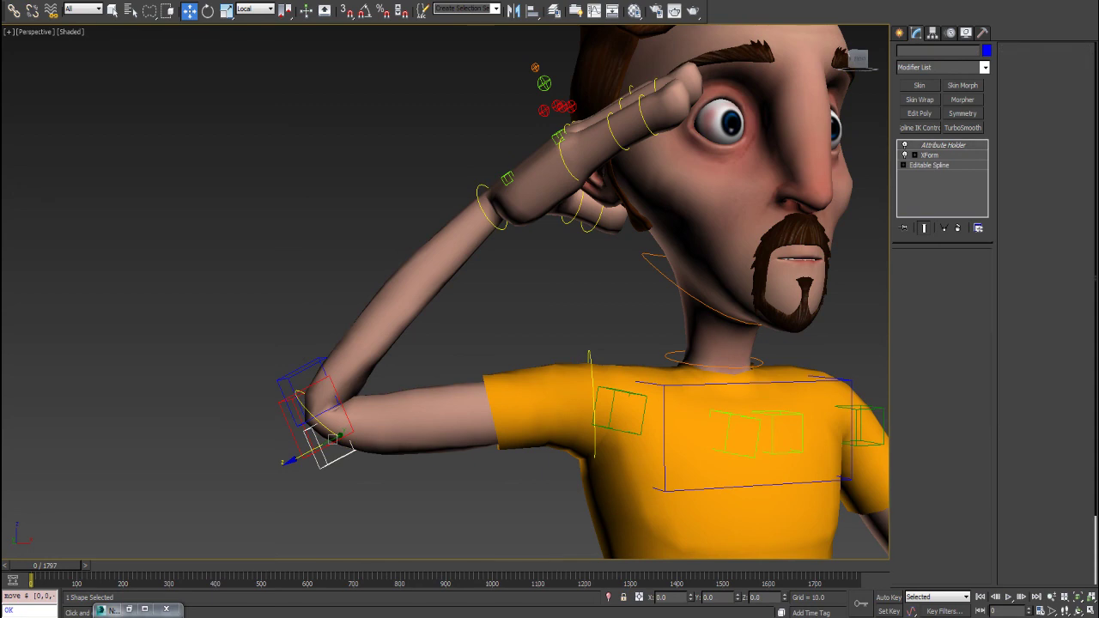
left_click(344, 411)
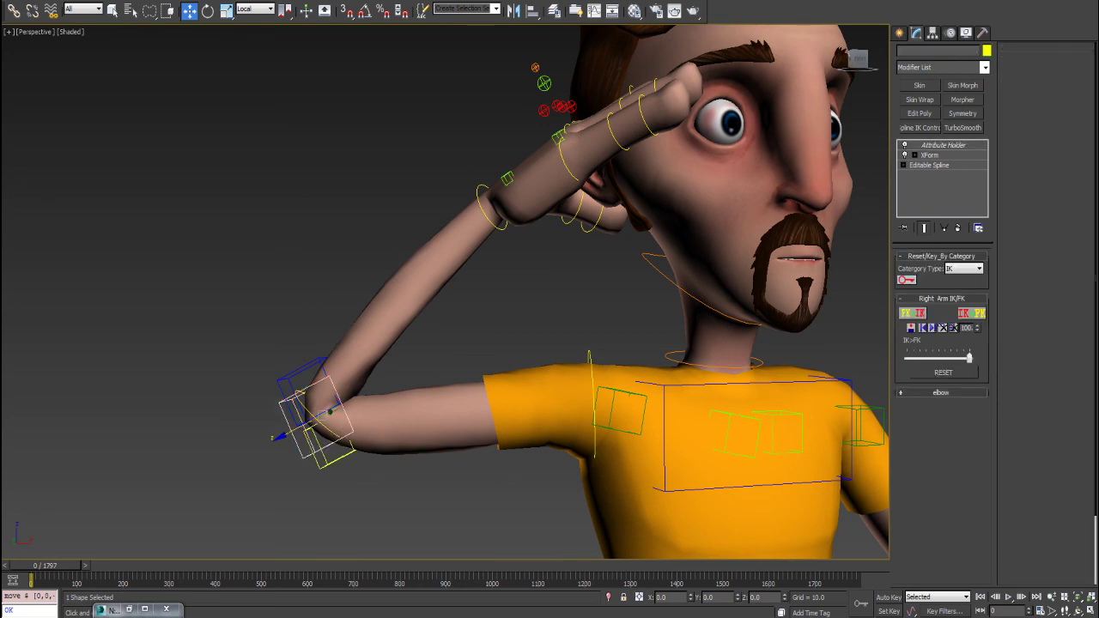
left_click_drag(296, 428, 329, 413)
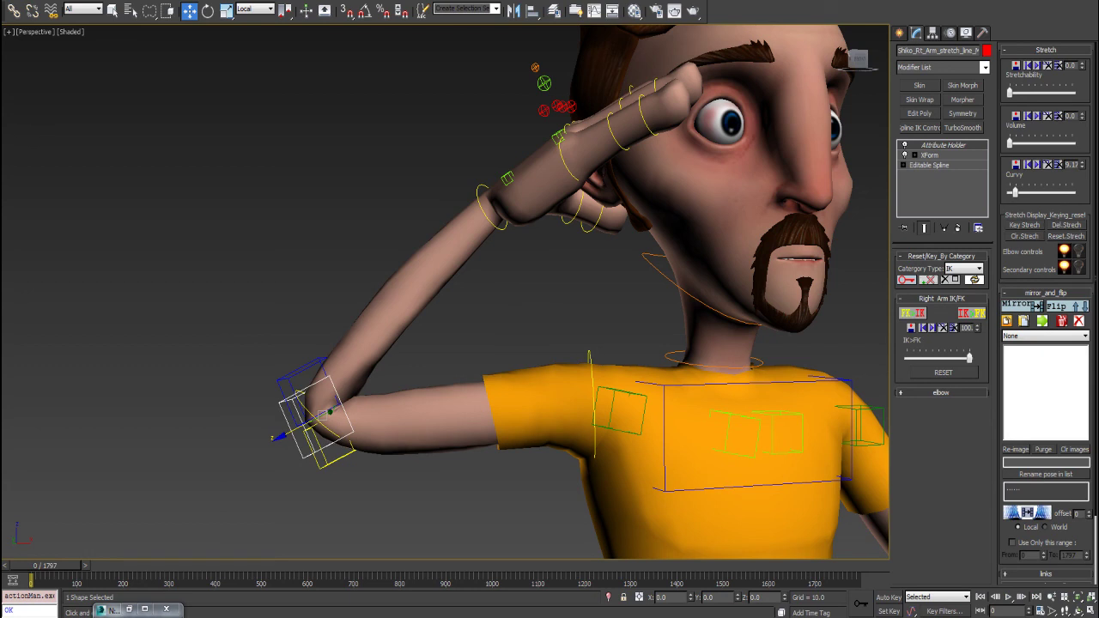
Step: Increase the right arm's Curvy stretch value to about 22.9
left_click_drag(1013, 190, 1022, 191)
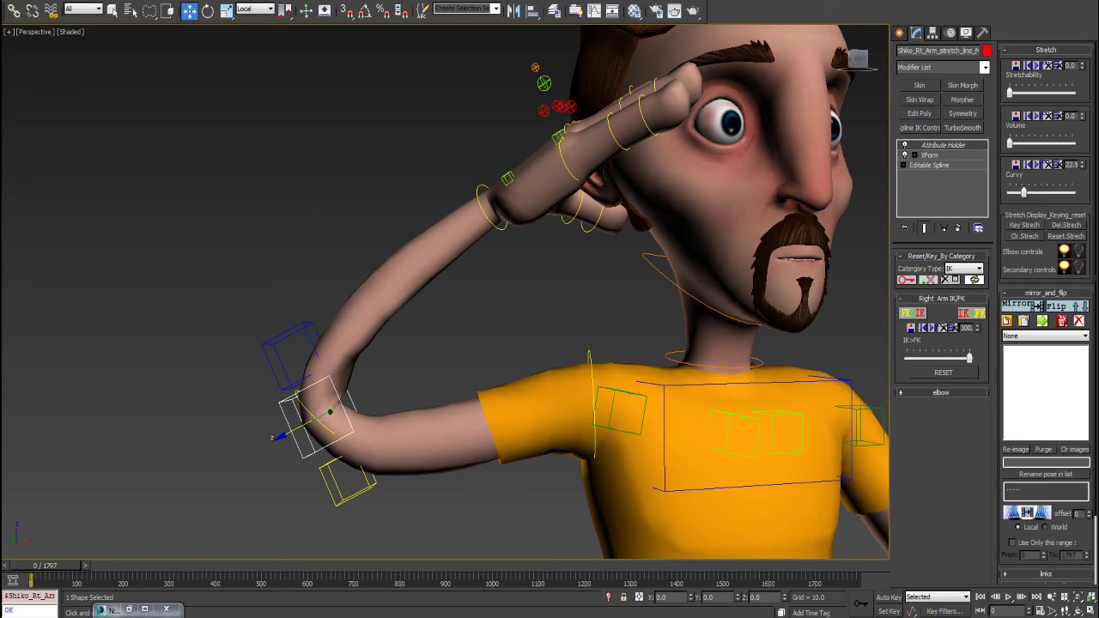
middle_click_drag(445, 343, 429, 276)
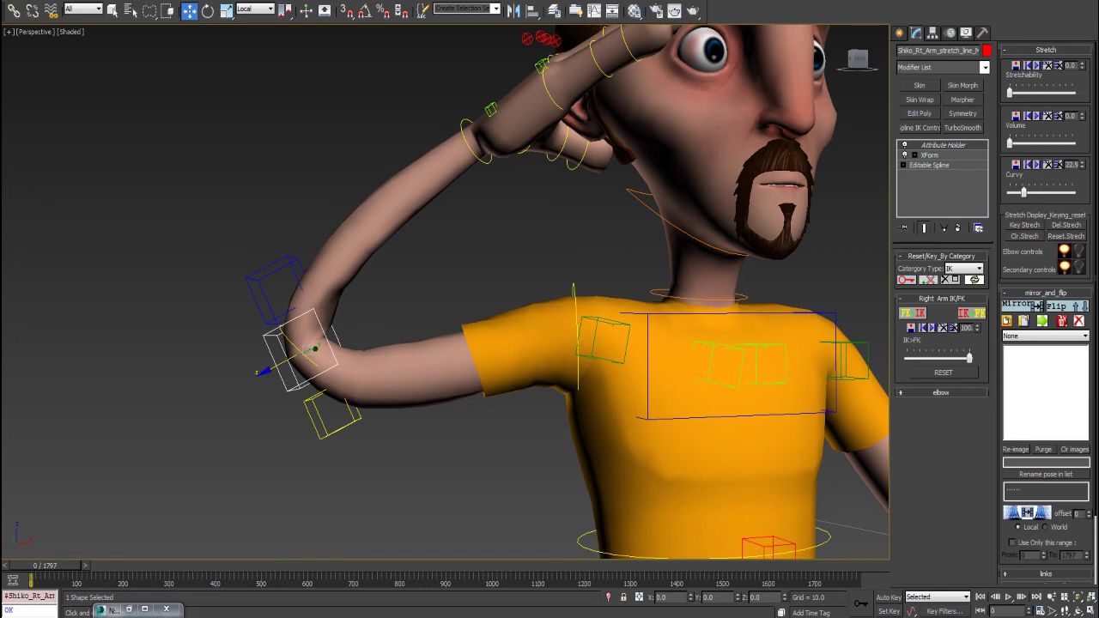
key("F3")
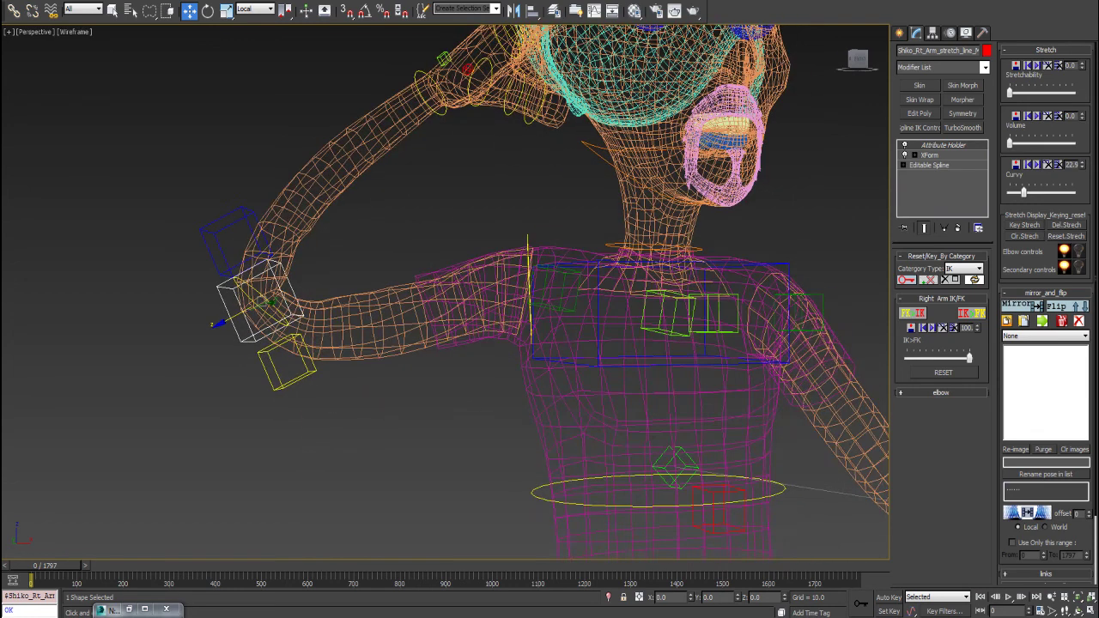
scroll(521, 233, "down", 3)
scroll(536, 291, "down", 3)
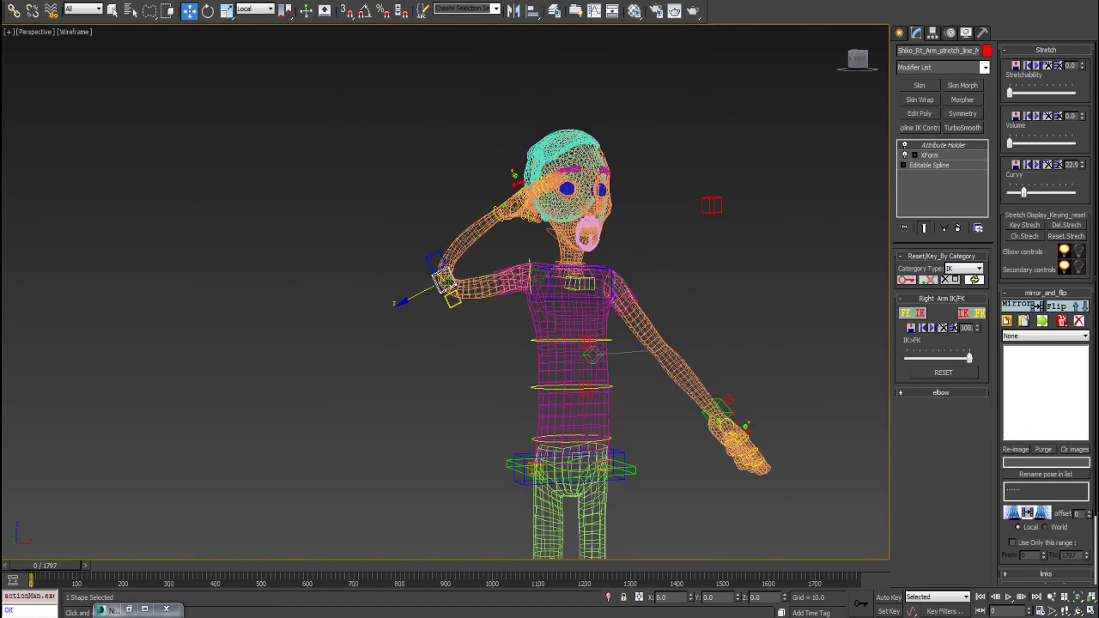
mouse_move(549, 331)
middle_mouse_down()
mouse_move(538, 269)
mouse_move(549, 313)
middle_mouse_up()
scroll(594, 229, "up", 3)
key("shift+z")
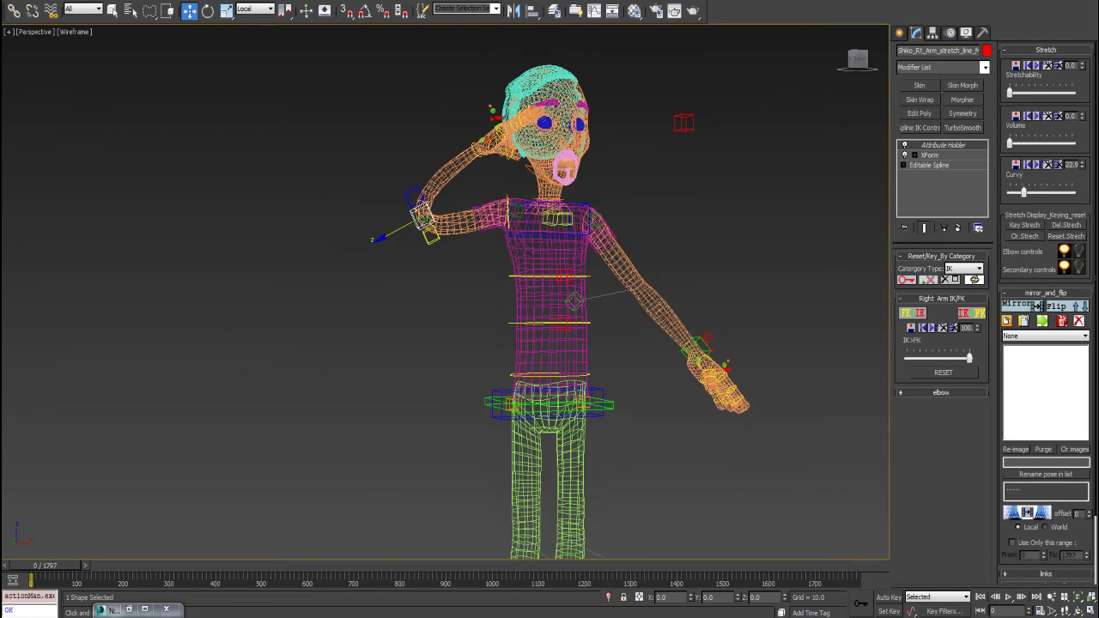
middle_click_drag(549, 257, 554, 326)
left_click(75, 32)
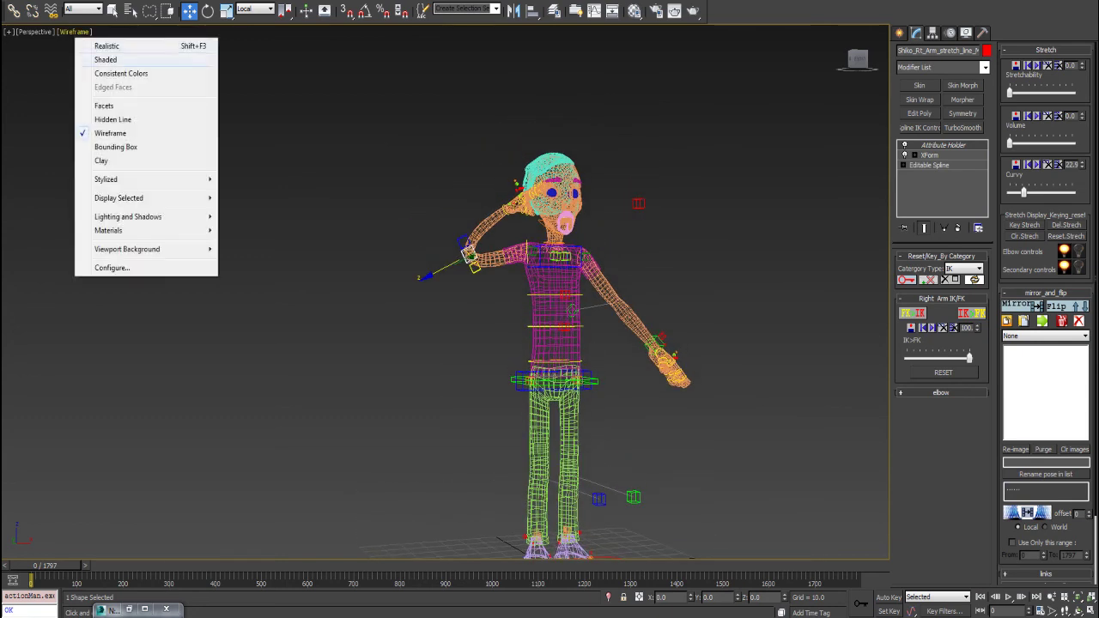
left_click(103, 60)
Step: Select the rig's master control circle at the feet and unhide all elements in the Controls category
middle_click_drag(577, 369, 601, 420, "alt")
scroll(604, 425, "up", 3)
key("shift+z")
key("shift+z")
key("shift+z")
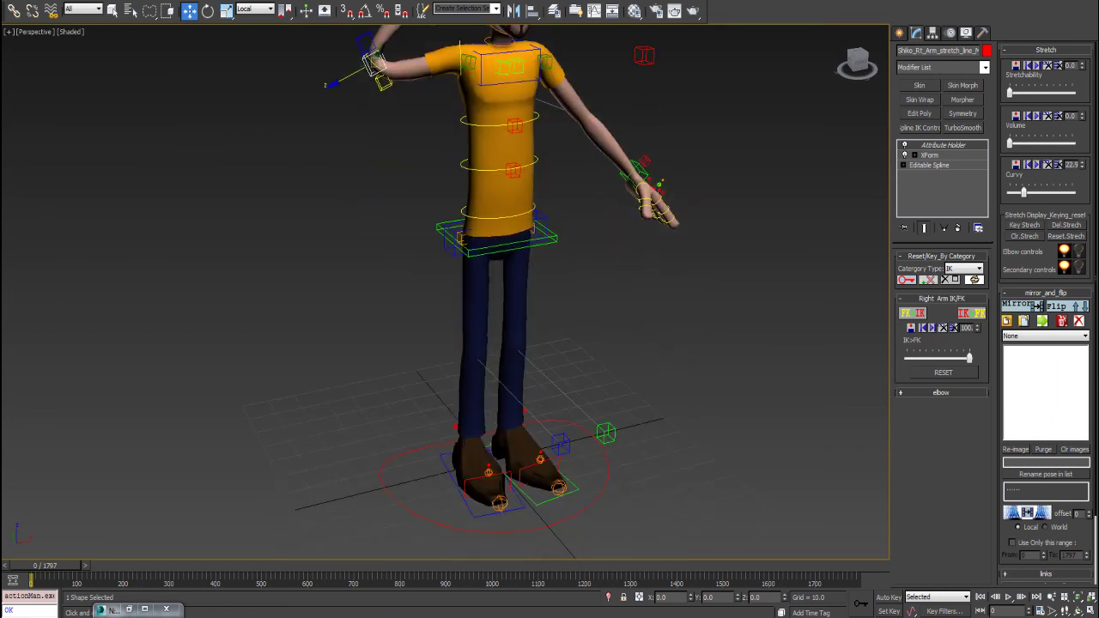
left_click(1019, 306)
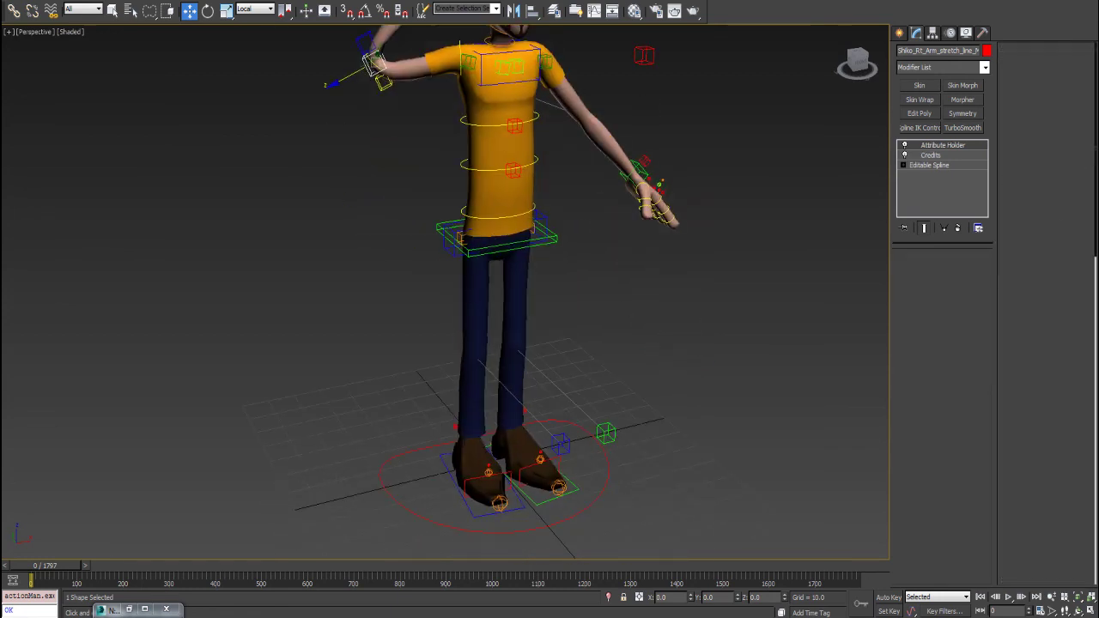
left_click(606, 489)
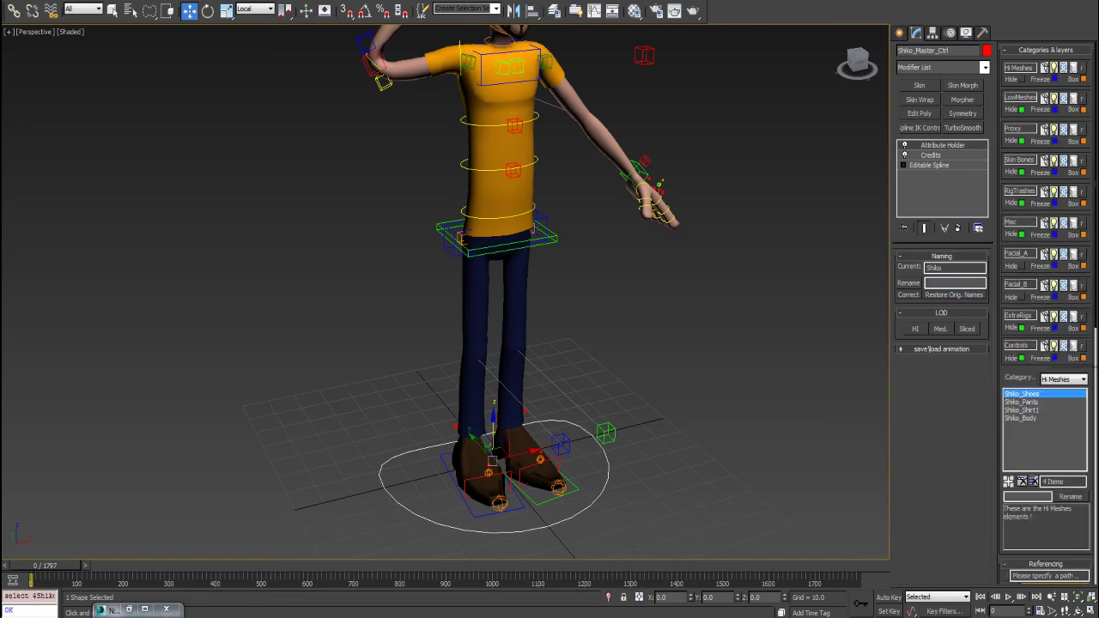
left_click(1053, 345)
left_click(1053, 345)
left_click(1053, 345)
Step: Open the layer manager and unhide the Shiko_Trashes layer
middle_click_drag(600, 258, 637, 365)
left_click(553, 10)
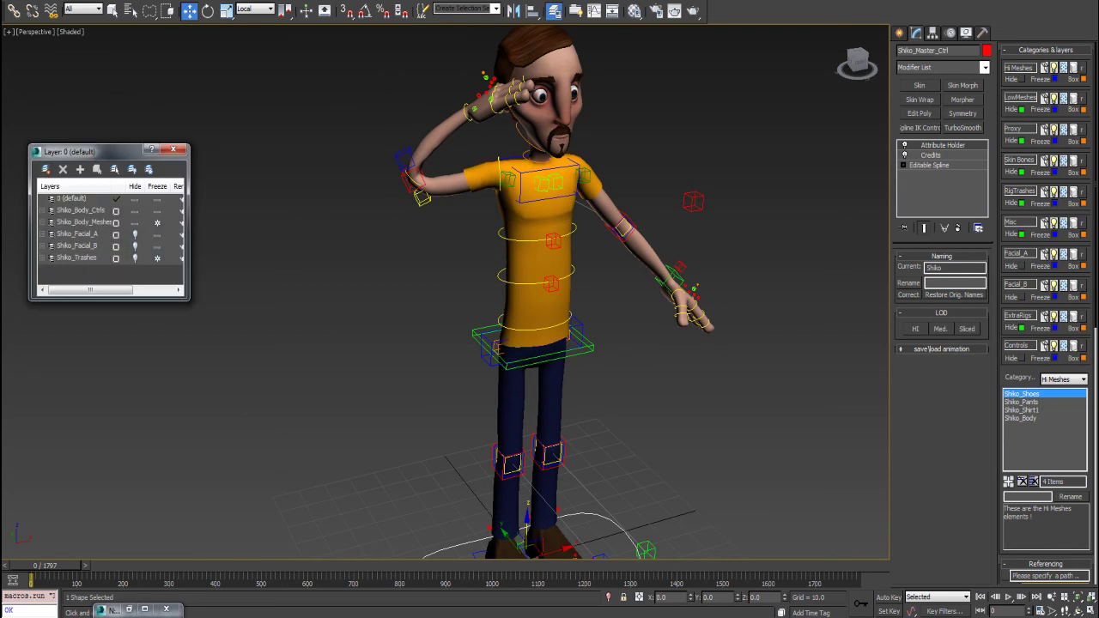
left_click(135, 258)
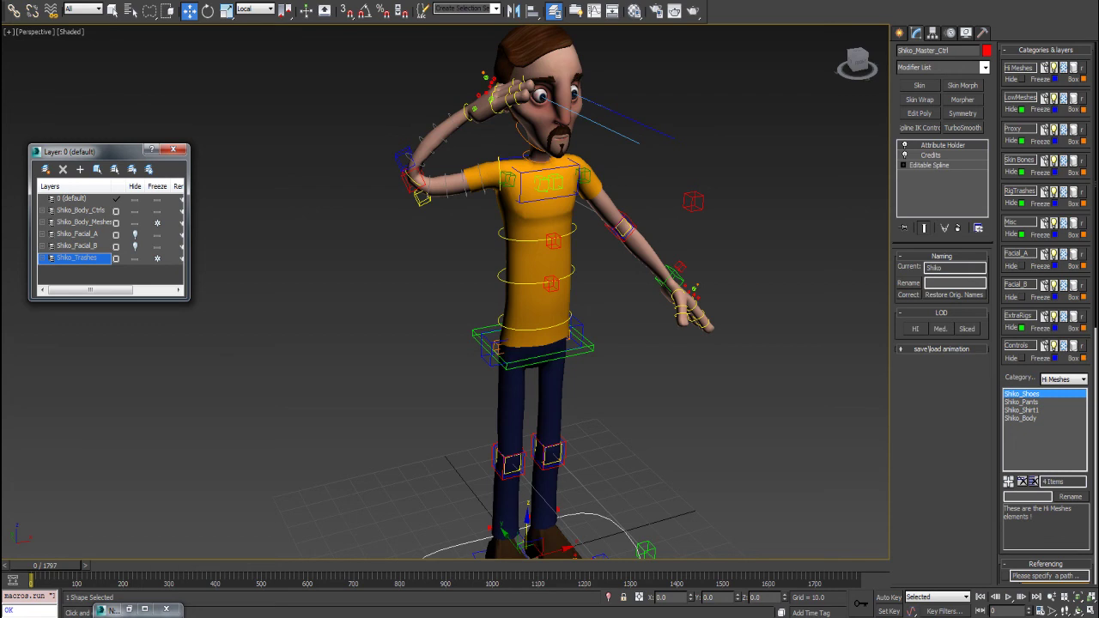
middle_click_drag(601, 258, 619, 323)
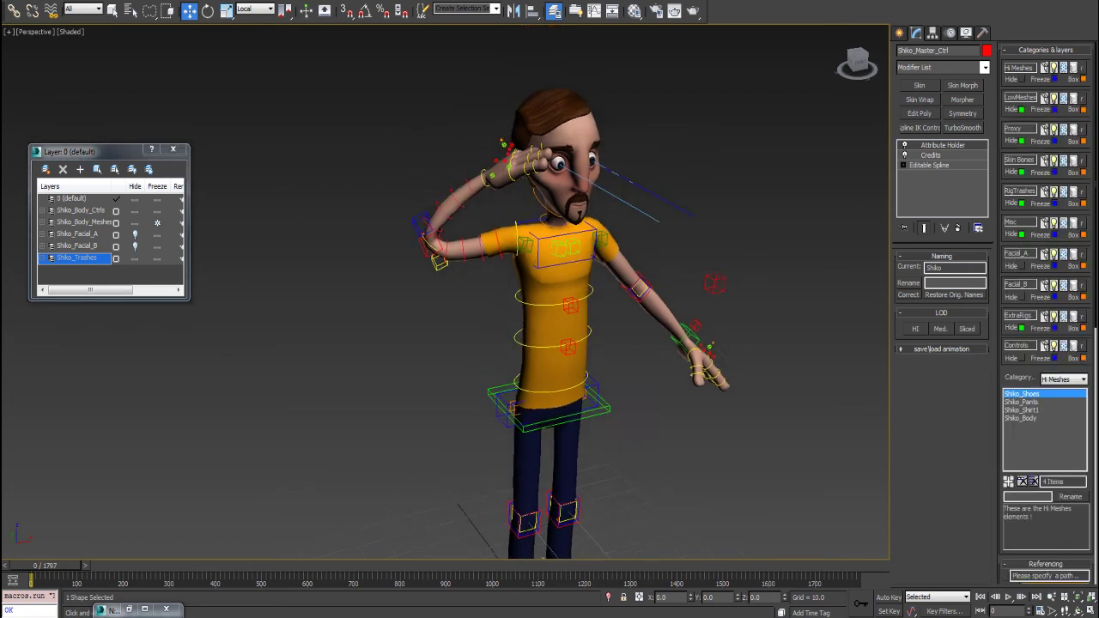
scroll(577, 300, "up", 2)
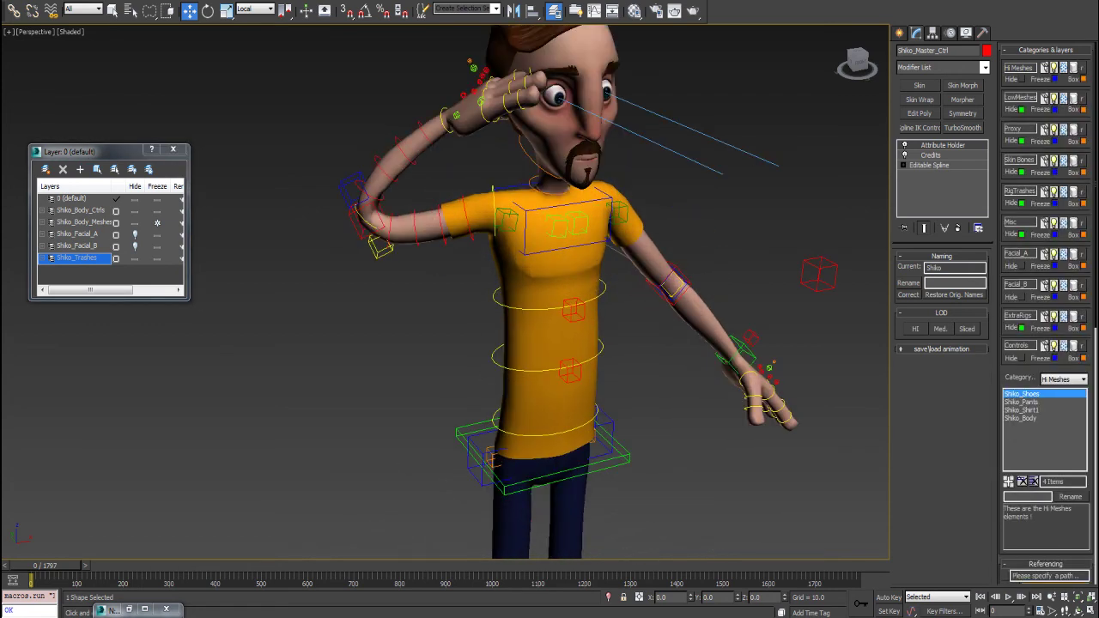
Step: Select the blue elbow control, and try moving one of the red stretch rings on the right forearm
left_click(353, 189)
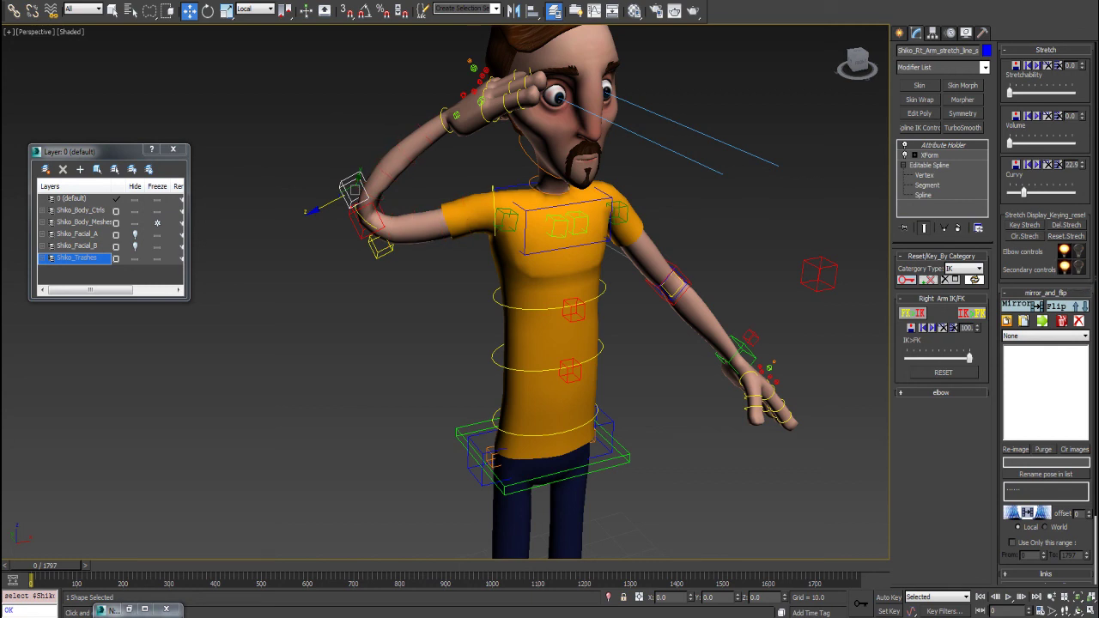
scroll(359, 190, "up", 5)
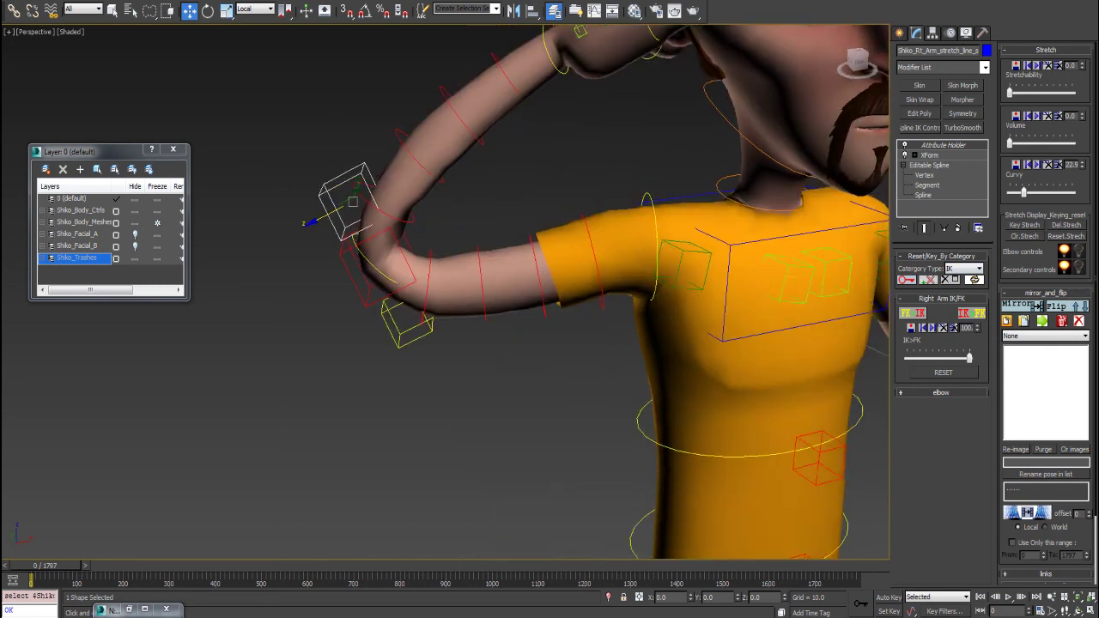
left_click(418, 157)
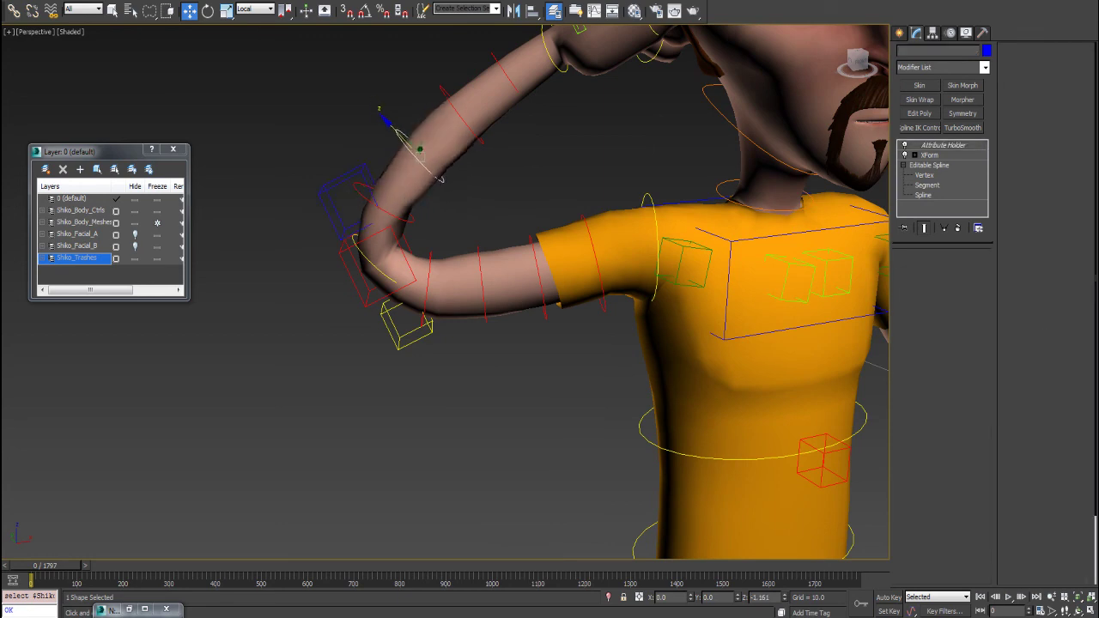
left_click(439, 177)
scroll(438, 177, "down", 3)
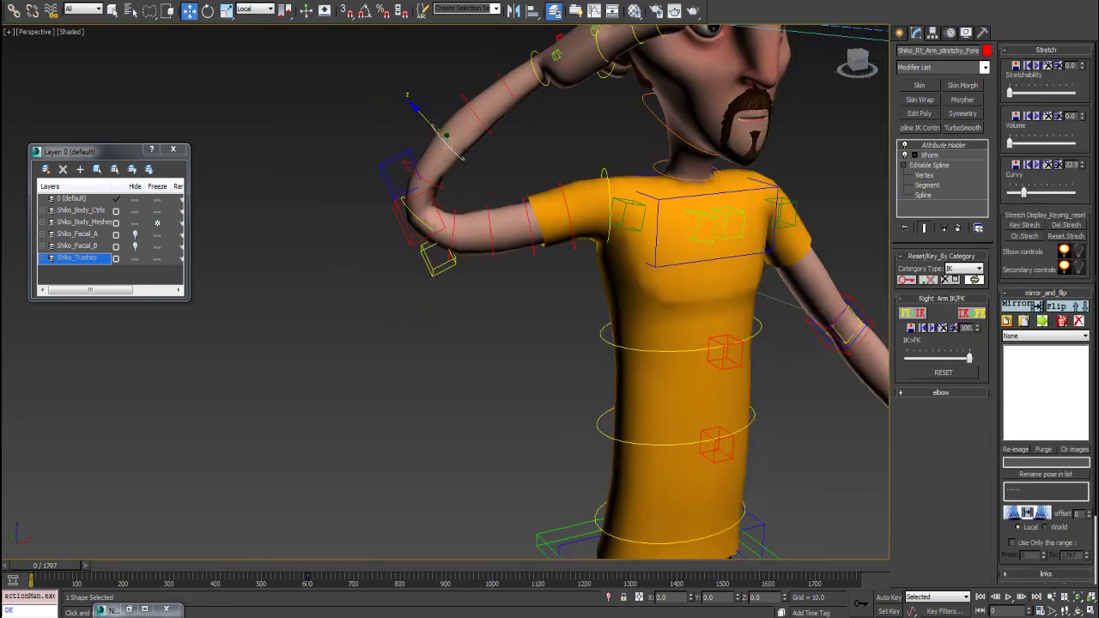
middle_click_drag(438, 177, 316, 172)
Step: Collapse the mirror_and_flip rollout to reveal the Reset/Key_All tools, and close the layer manager
left_click(1045, 293)
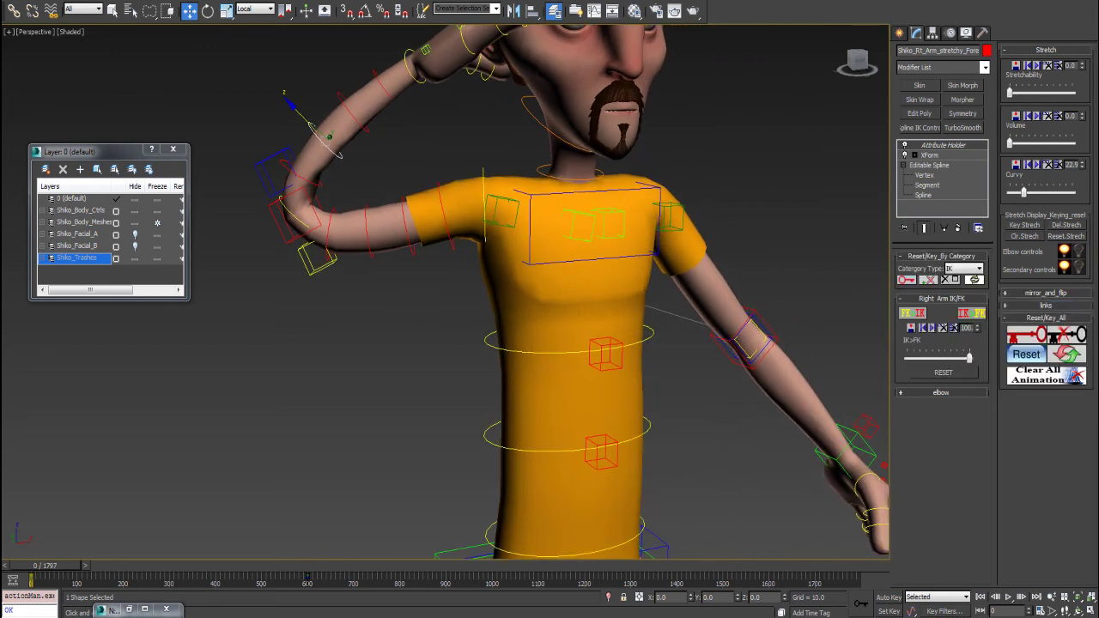
scroll(534, 248, "down", 3)
middle_click_drag(534, 249, 501, 236, "alt")
left_click(172, 150)
Step: Customize the user interface colors by setting the Set Key Mode color to bright green and applying it
left_click(390, 0)
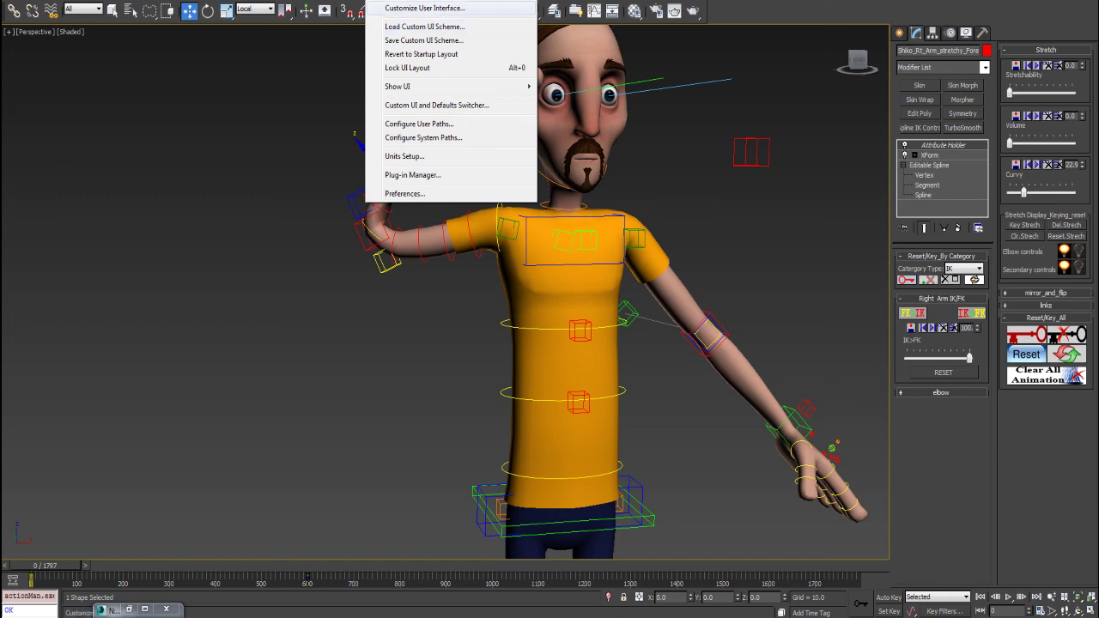
left_click(424, 9)
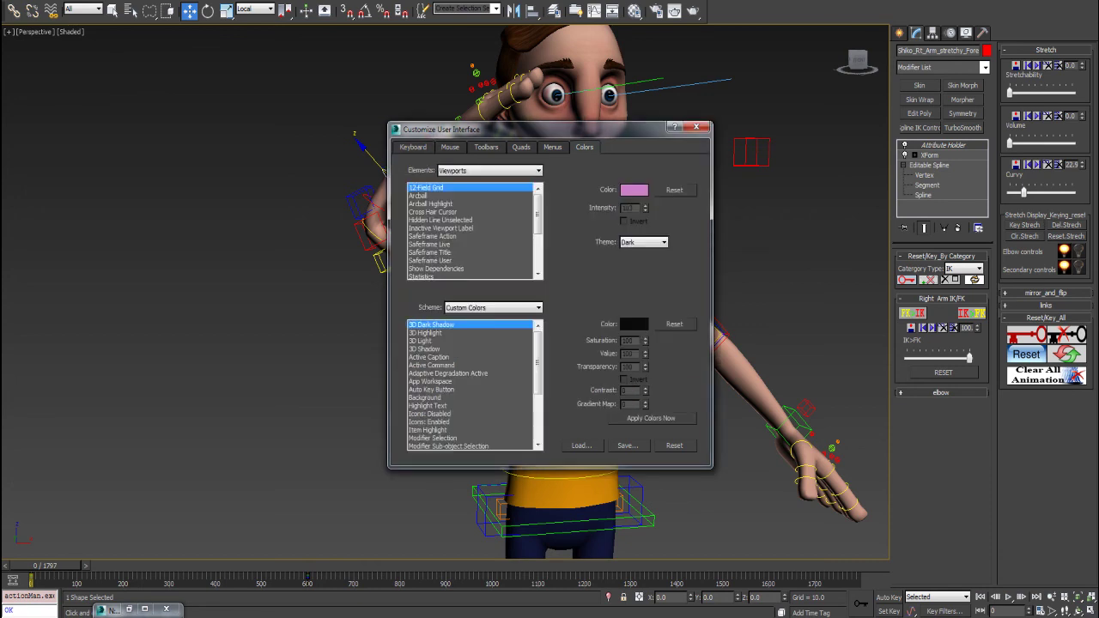
left_click(433, 390)
scroll(433, 390, "down", 4)
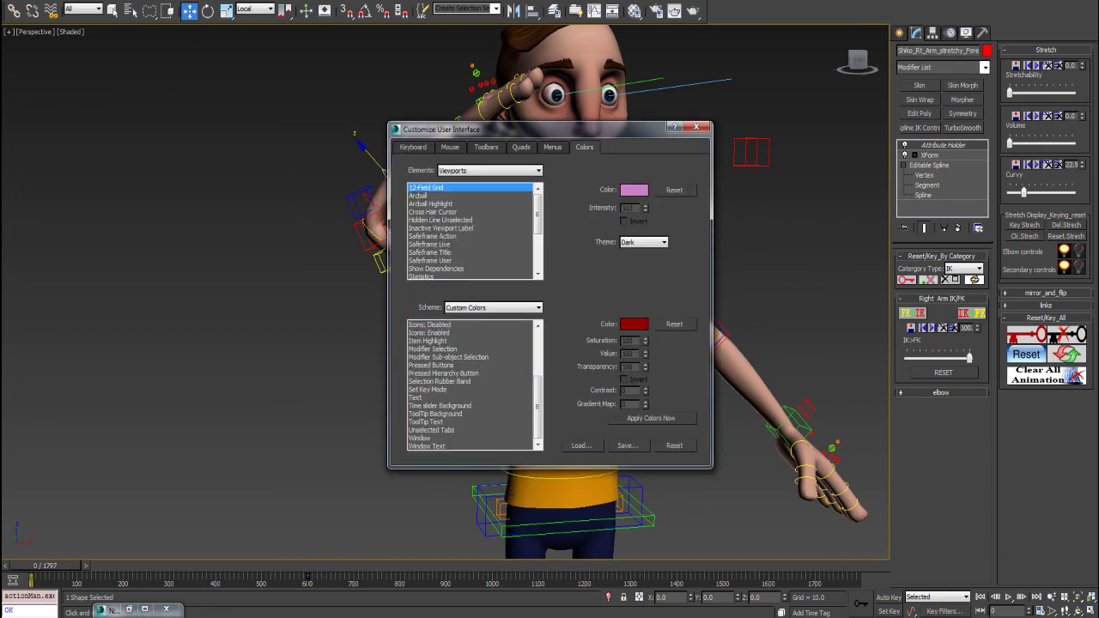
left_click(427, 389)
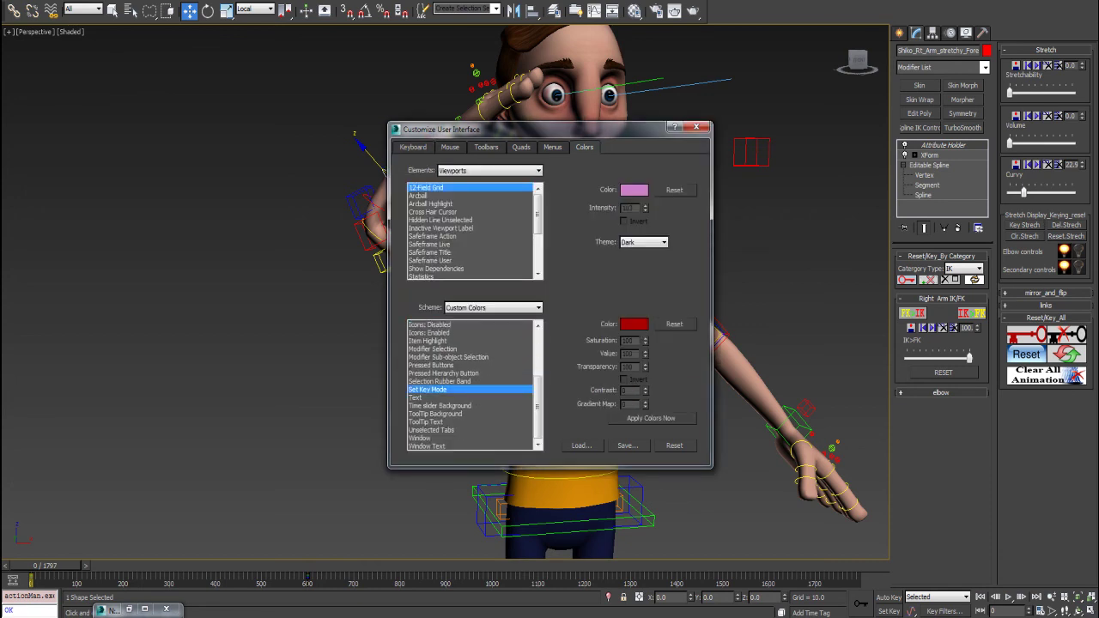
left_click(634, 324)
left_click_drag(261, 65, 261, 54)
left_click(420, 154)
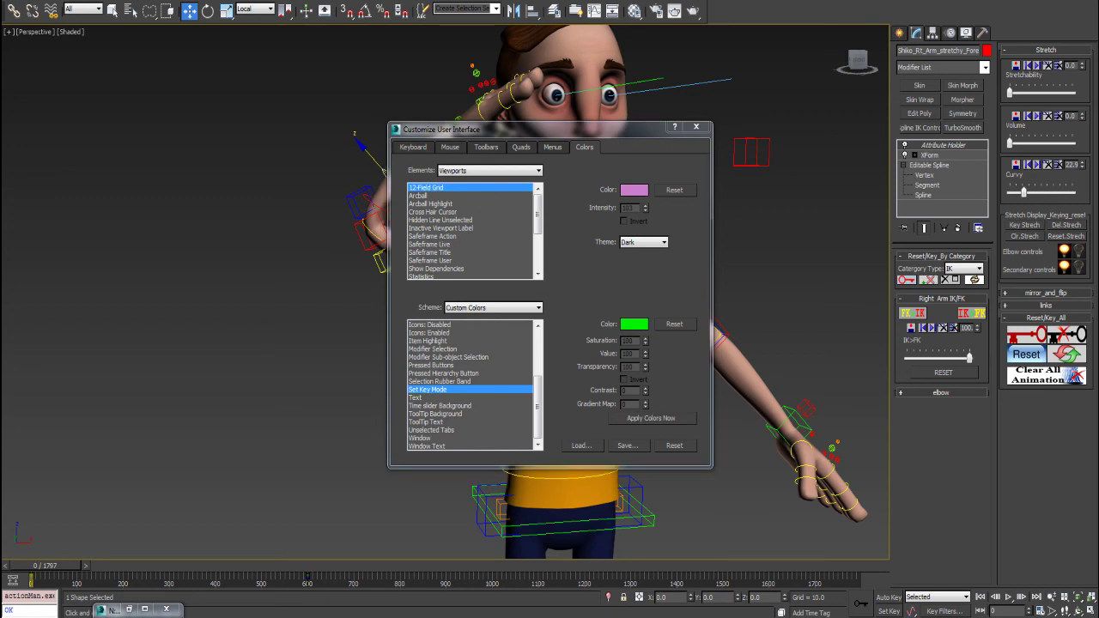
left_click(651, 418)
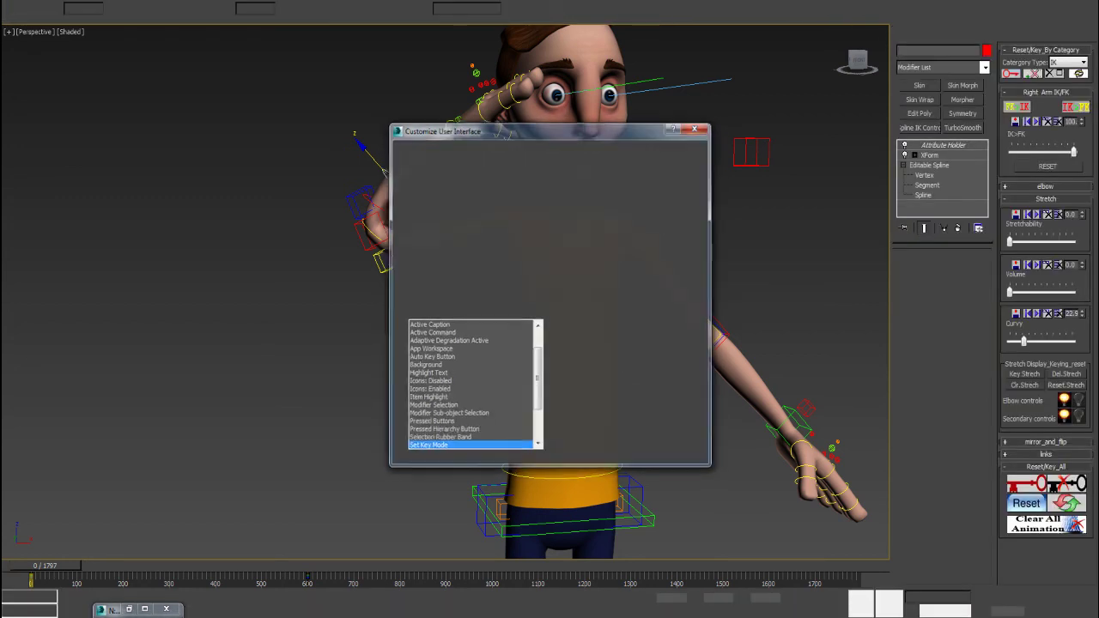
Step: Turn on Set Key mode to check its color, and toggle Auto Key on and off for comparison
middle_click_drag(445, 292, 431, 280)
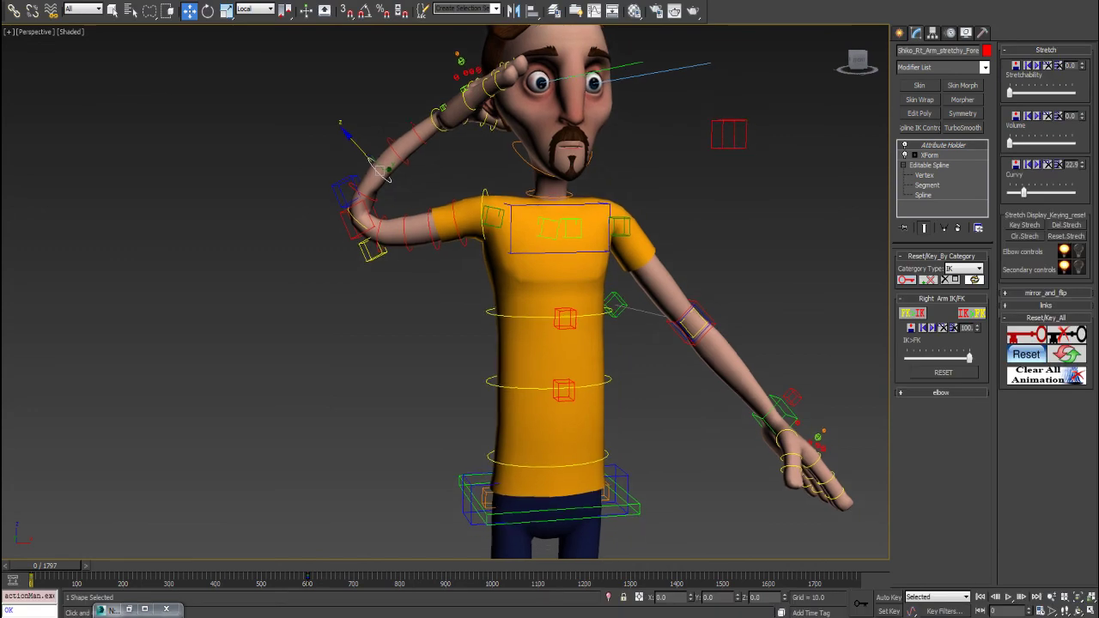
left_click(888, 611)
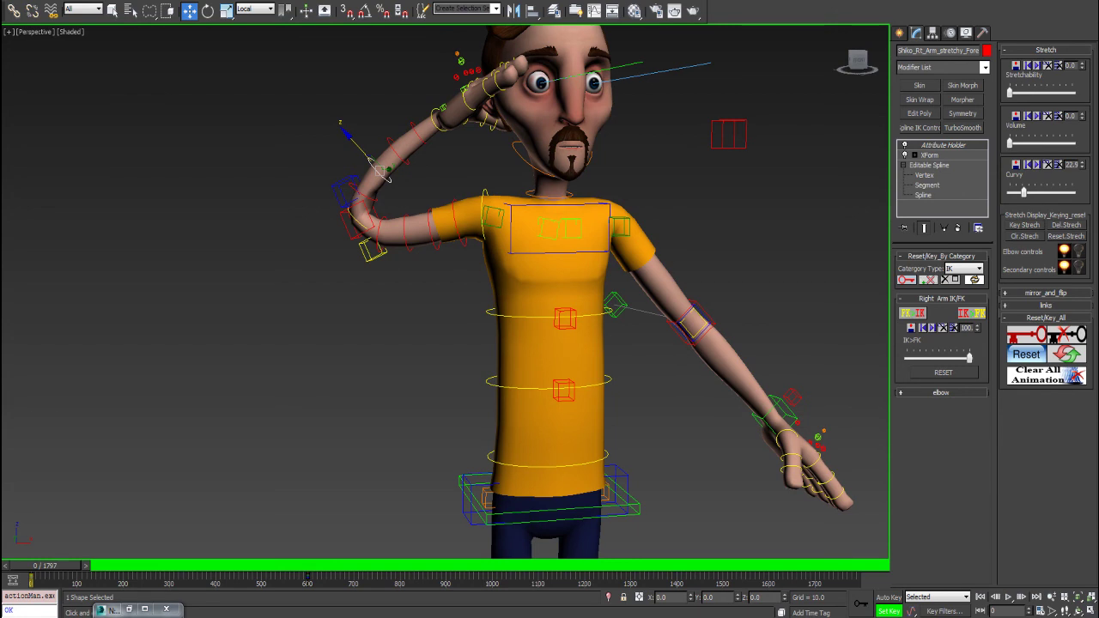
key("n")
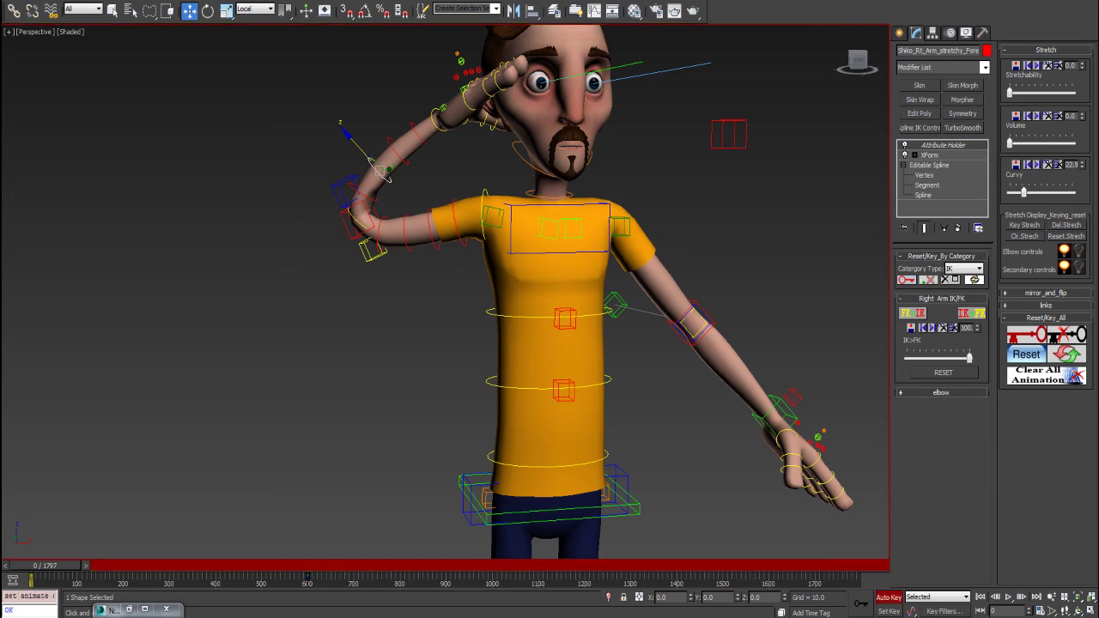
key("n")
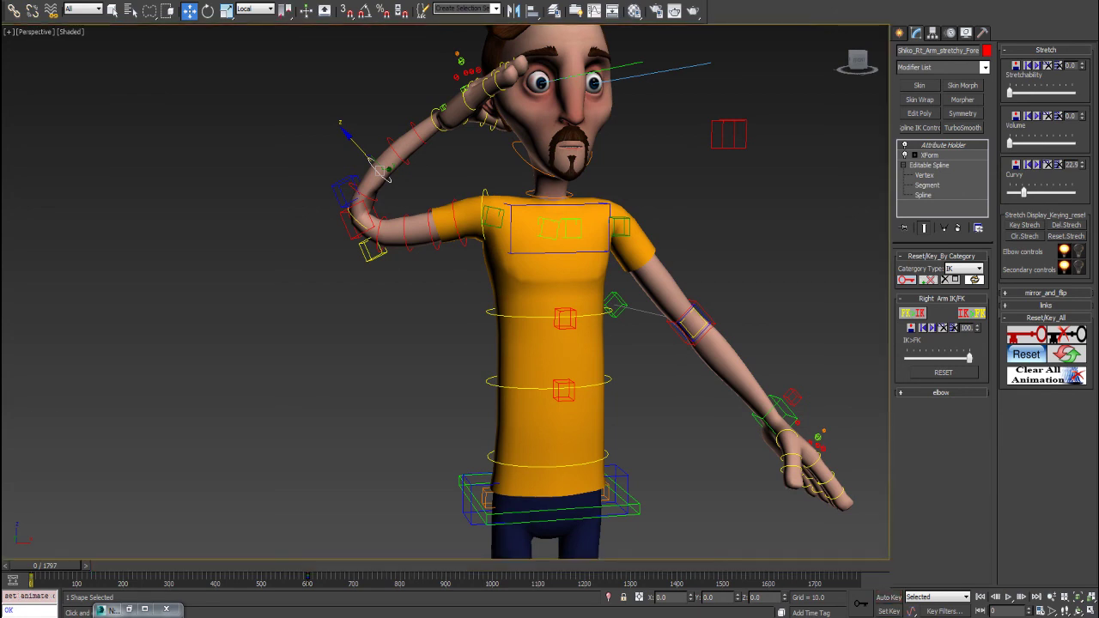
middle_click_drag(549, 258, 549, 300)
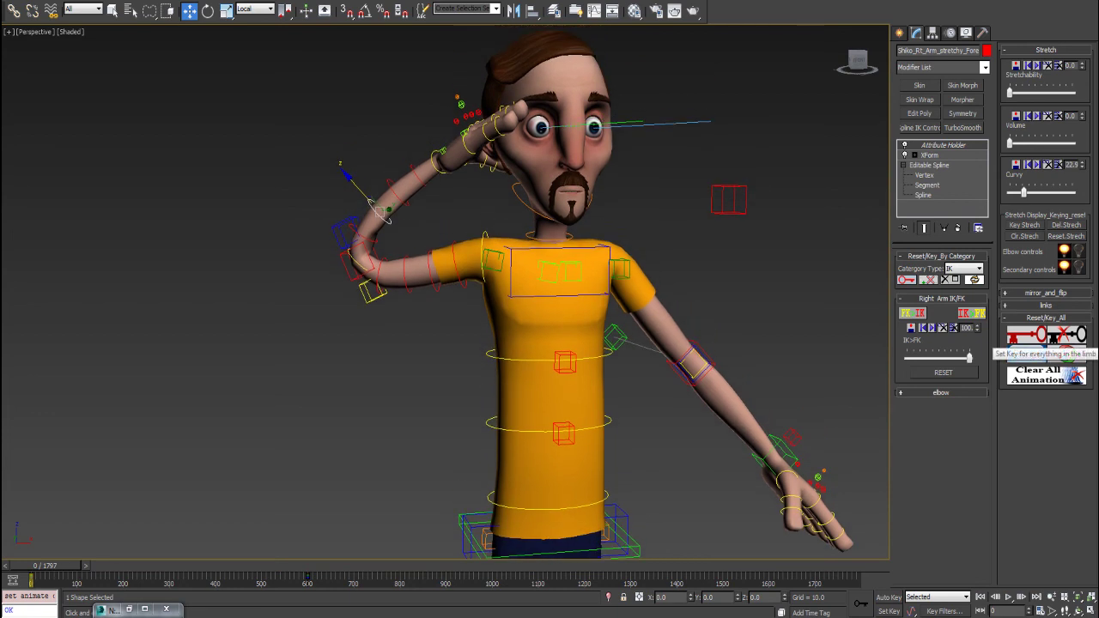
Step: Set a key for everything in the right arm limb, and delete the limb's key at the current time
left_click(1026, 334)
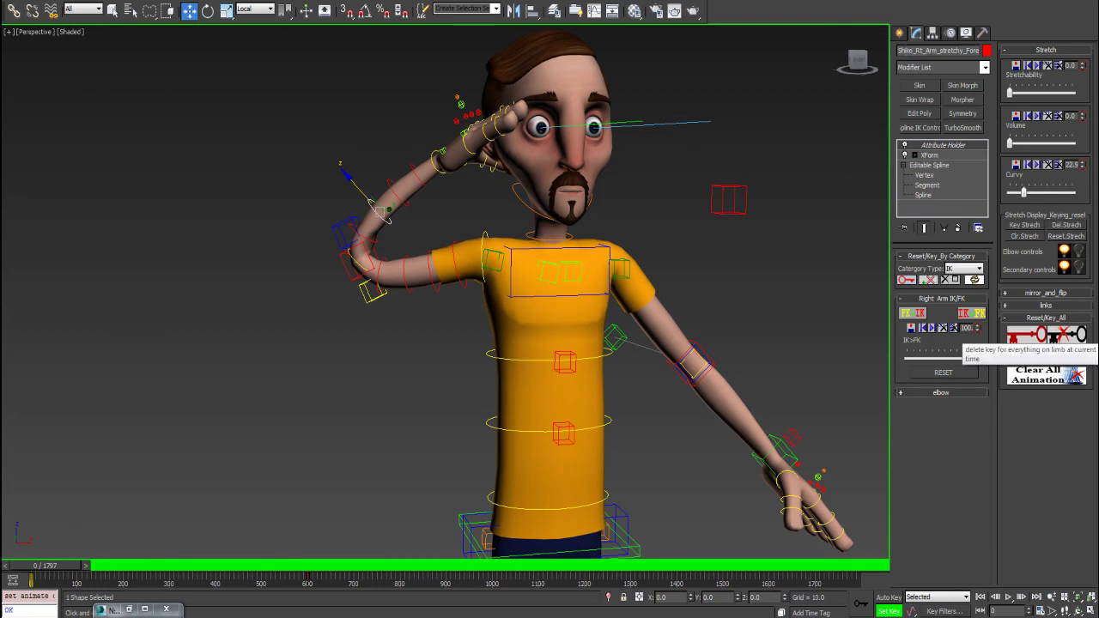
left_click(1066, 334)
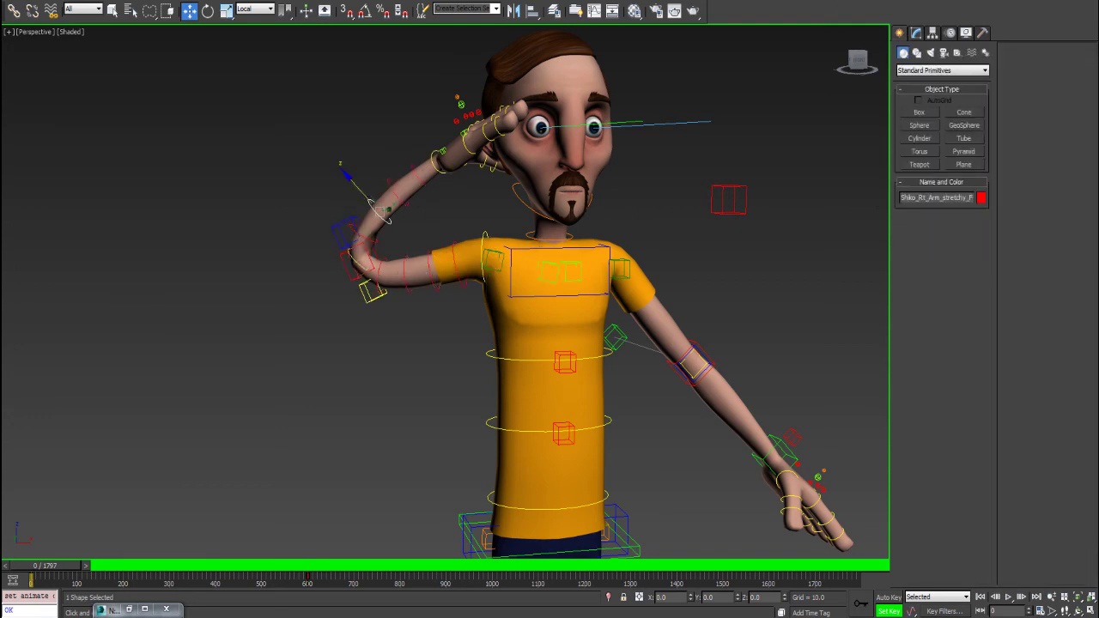
Step: Select the right hand's master finger control to check its modifier parameters, and select the yellow right forearm FK control to show the arm settings
left_click(460, 104)
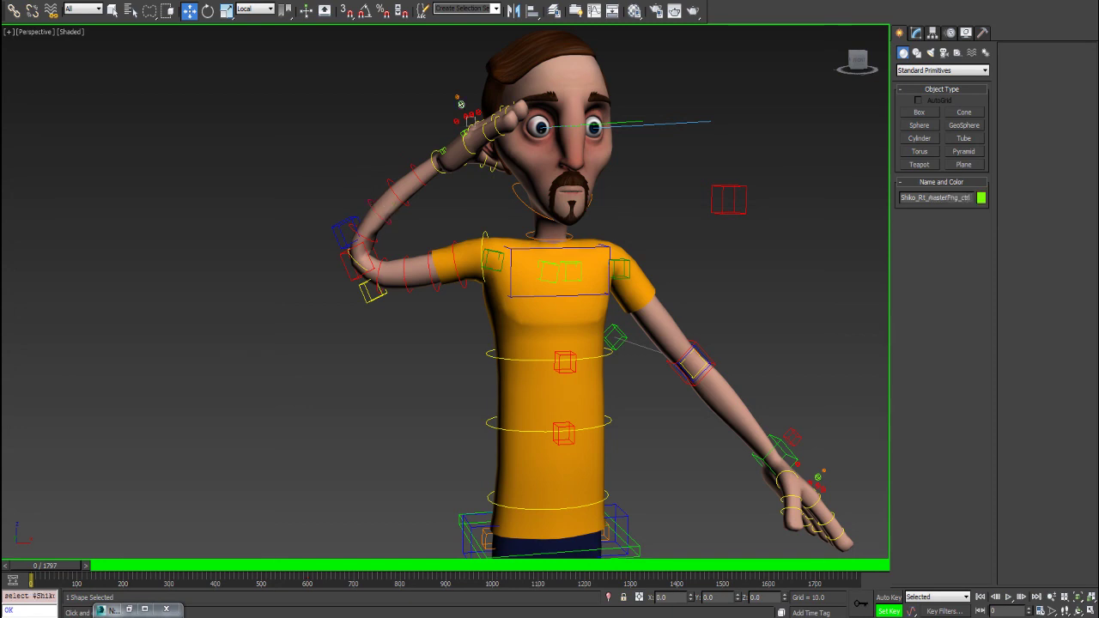
left_click(916, 33)
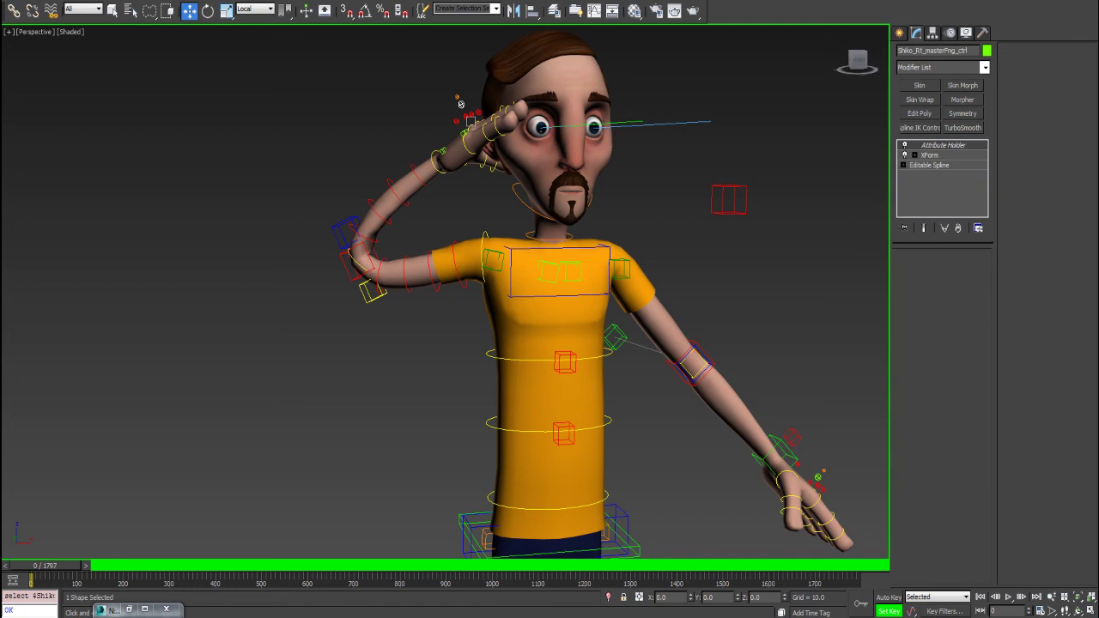
left_click(440, 160)
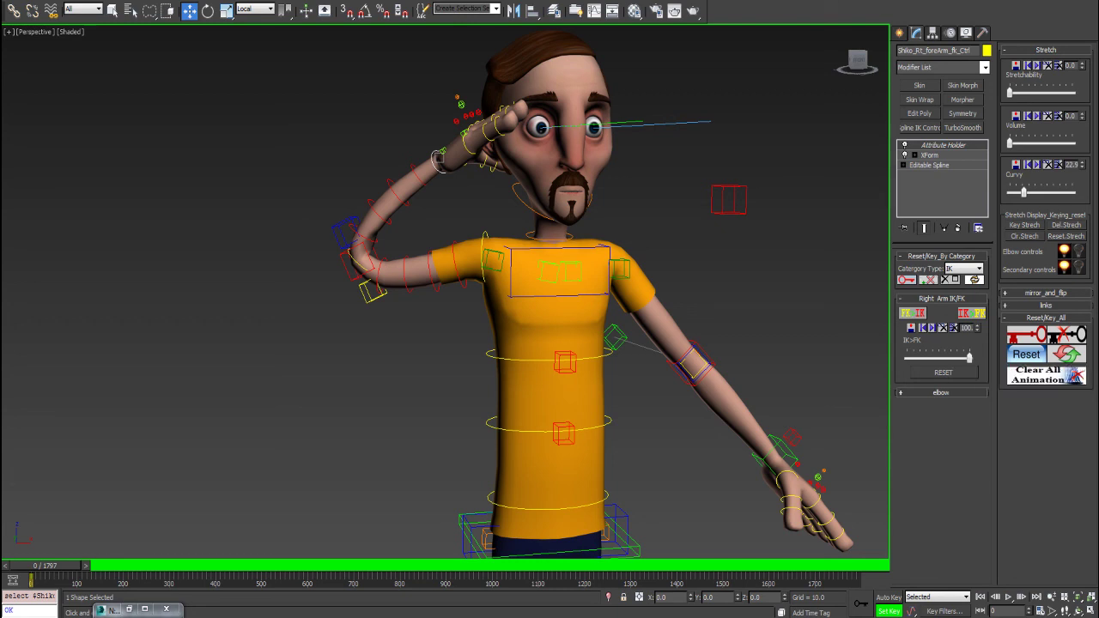
middle_click_drag(549, 343, 481, 331)
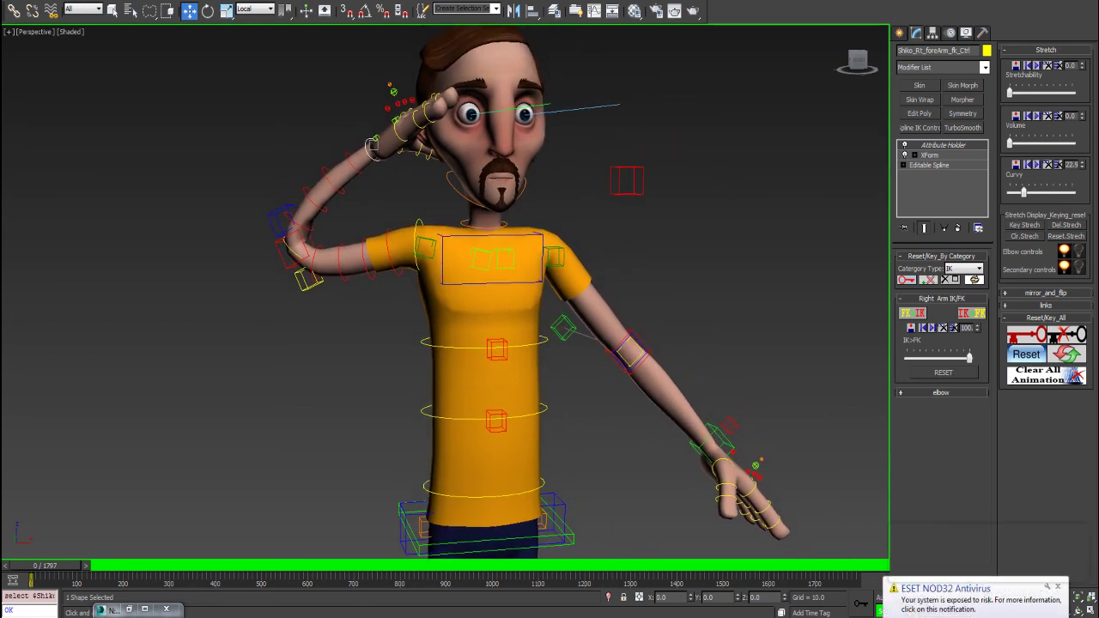
middle_click_drag(412, 293, 593, 339)
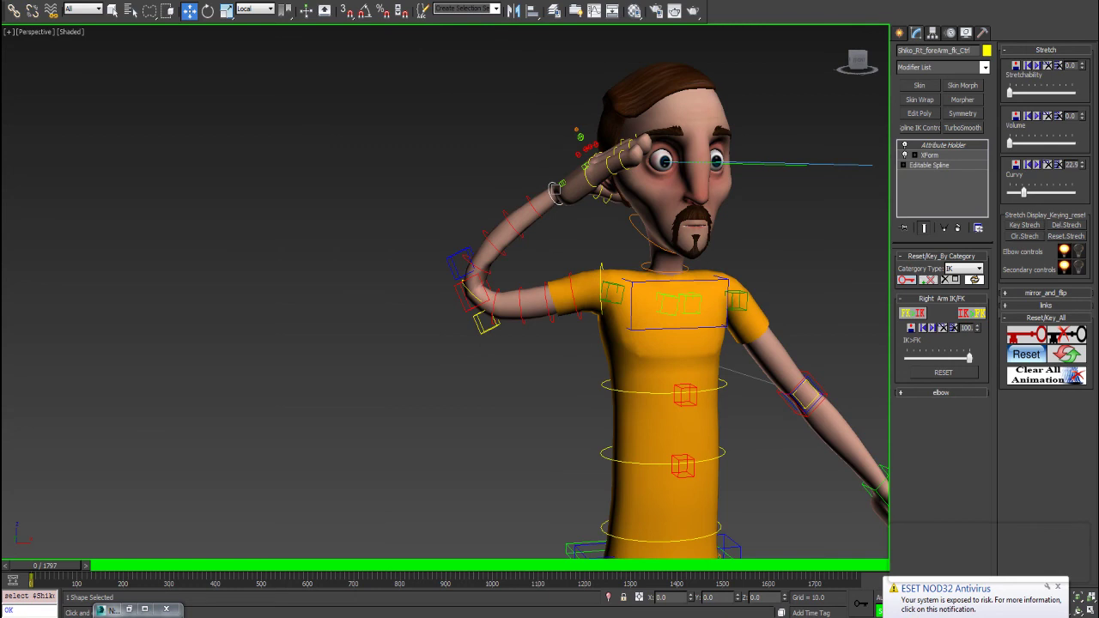